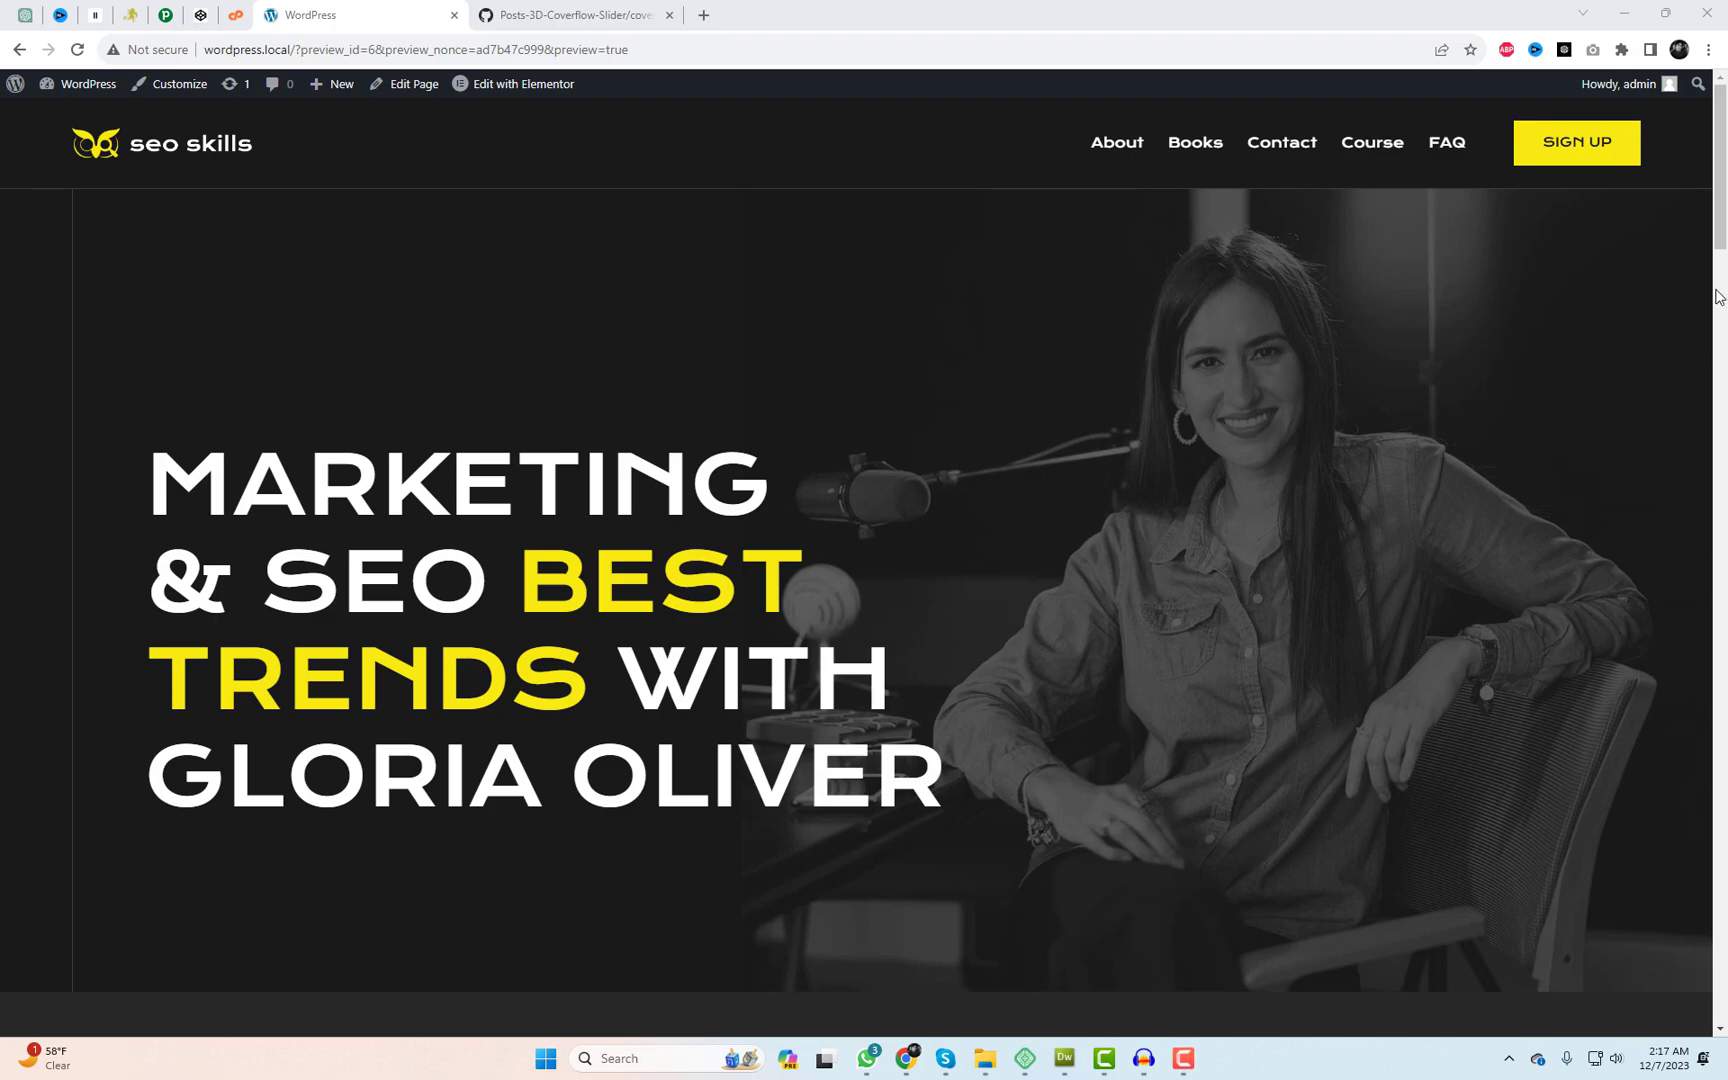
Browse forward through the page's 3D coverflow post slider and open the post "Google Patents & Future-Proofing Your SEO"
left_click_drag(1722, 247, 1724, 590)
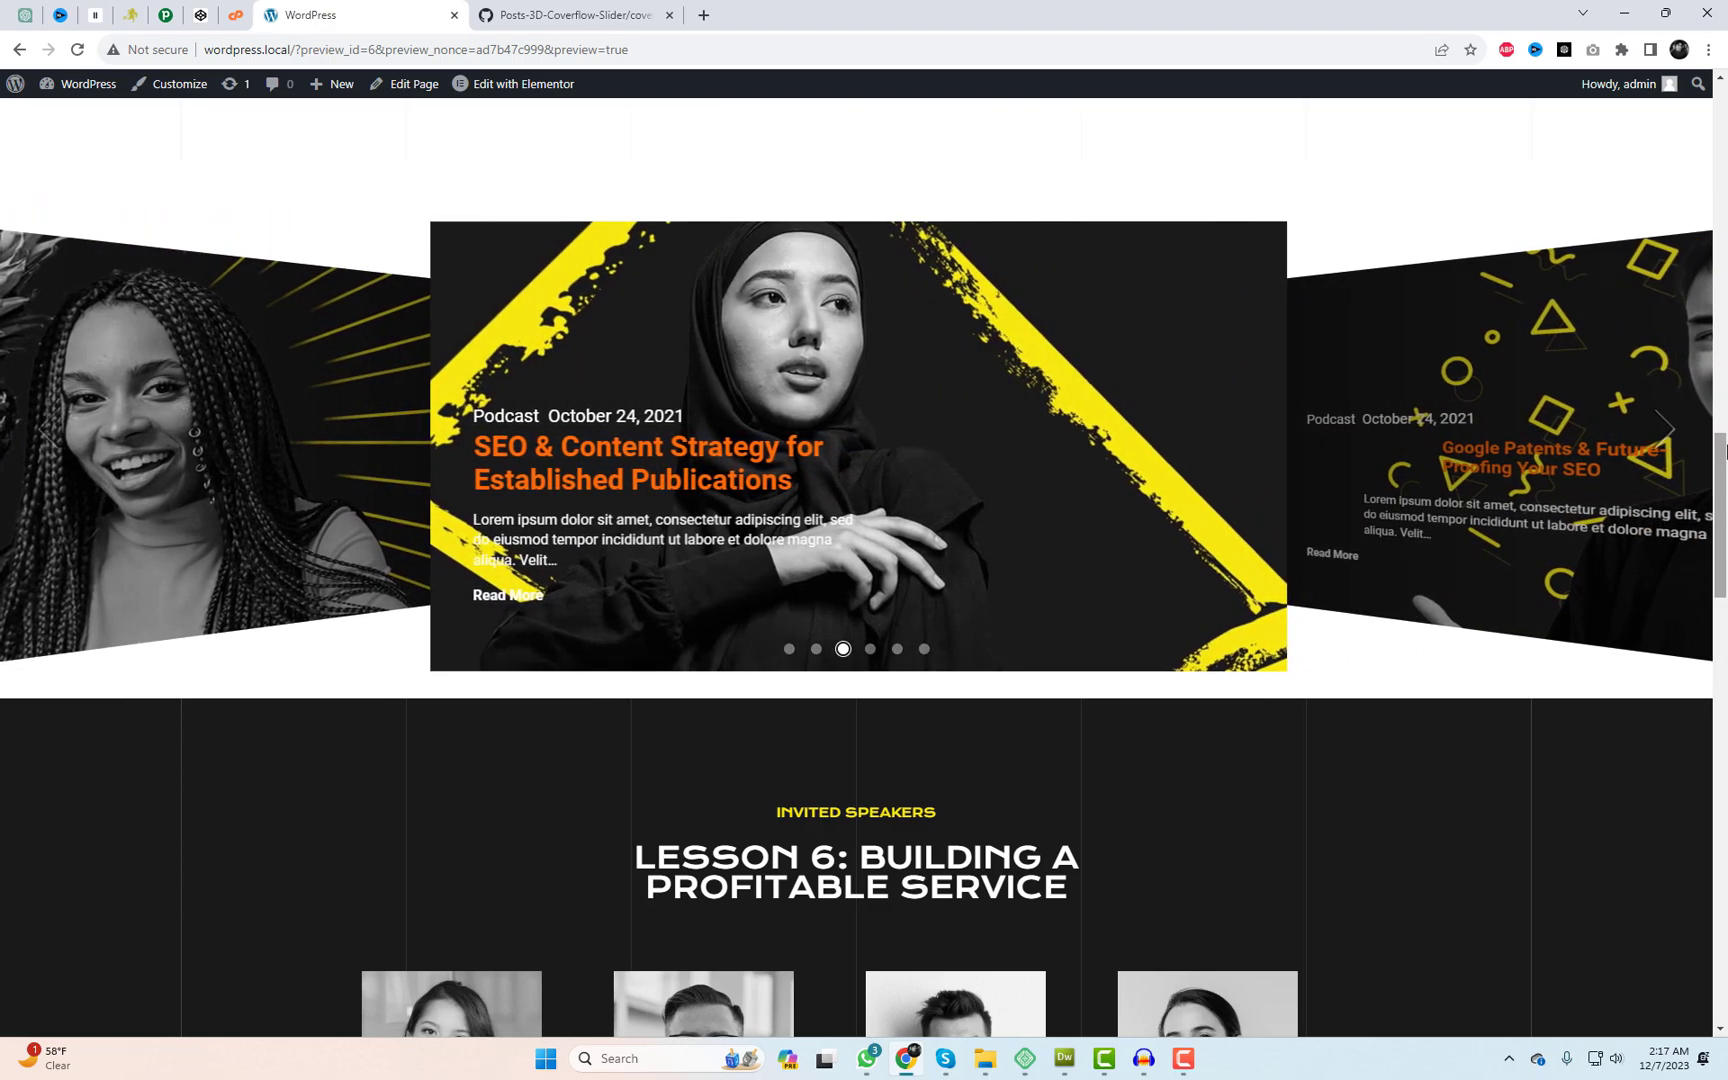
left_click(1684, 432)
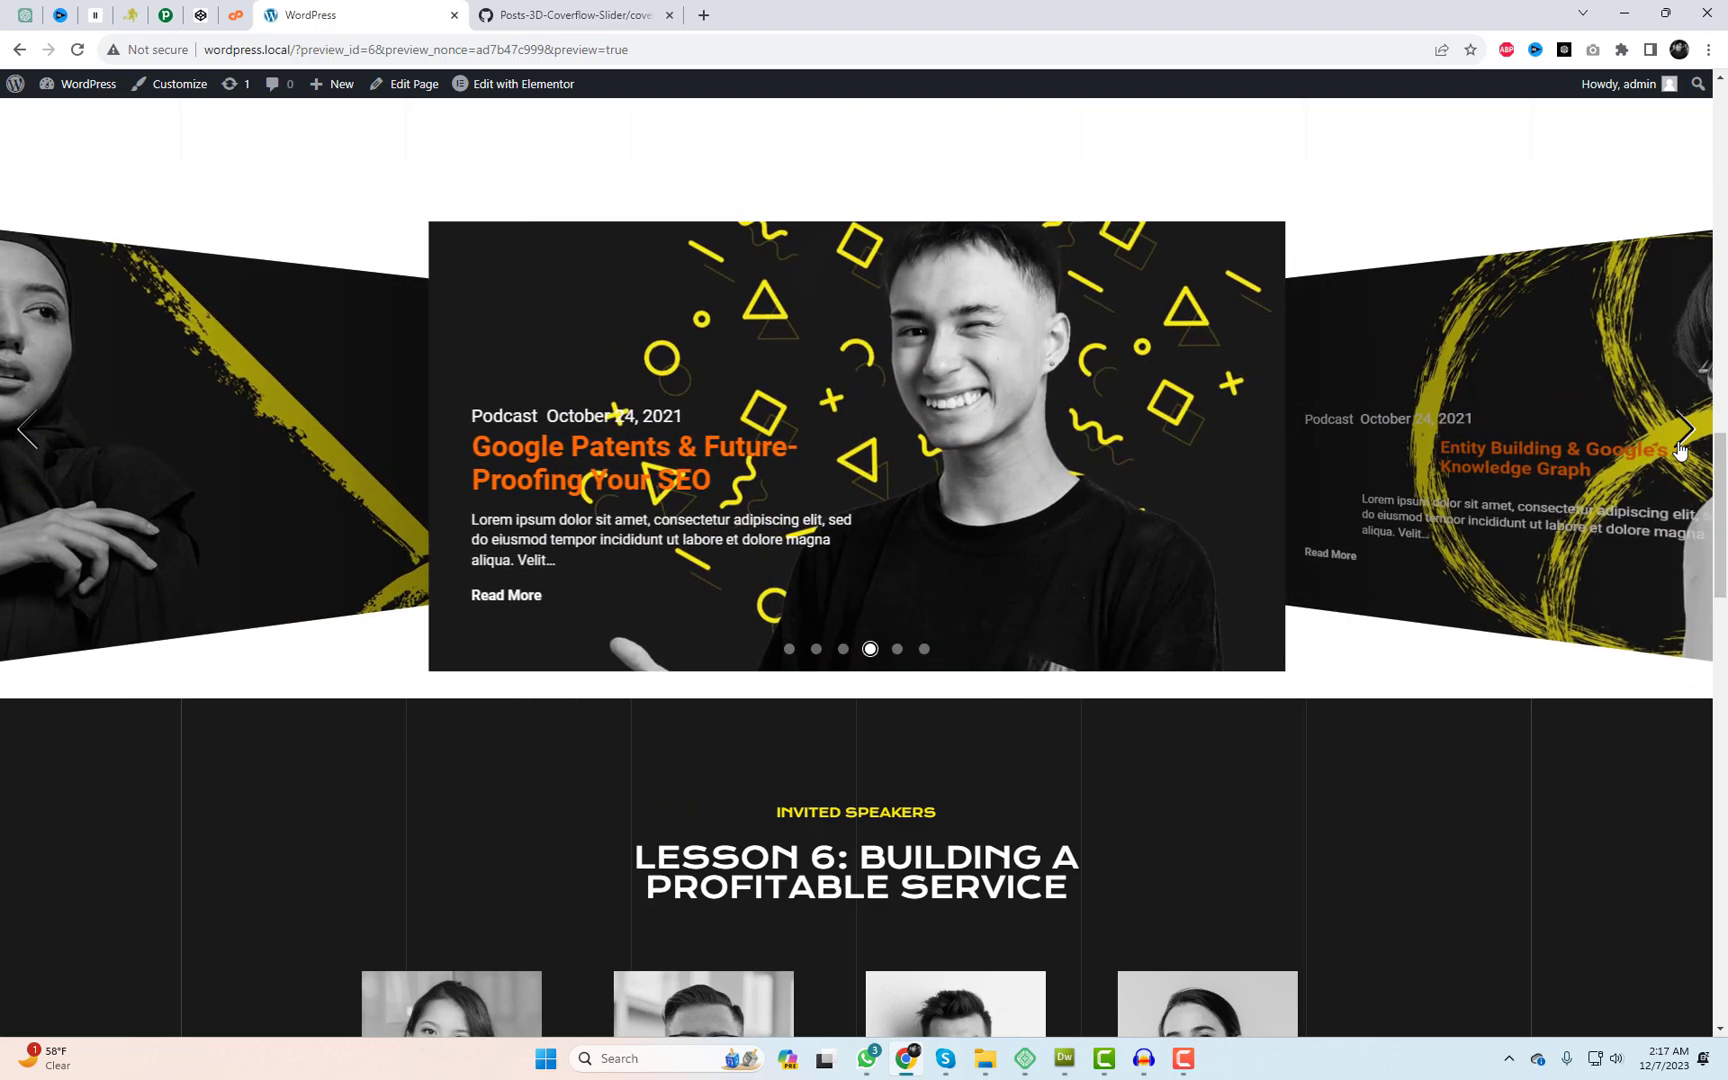
left_click(1680, 450)
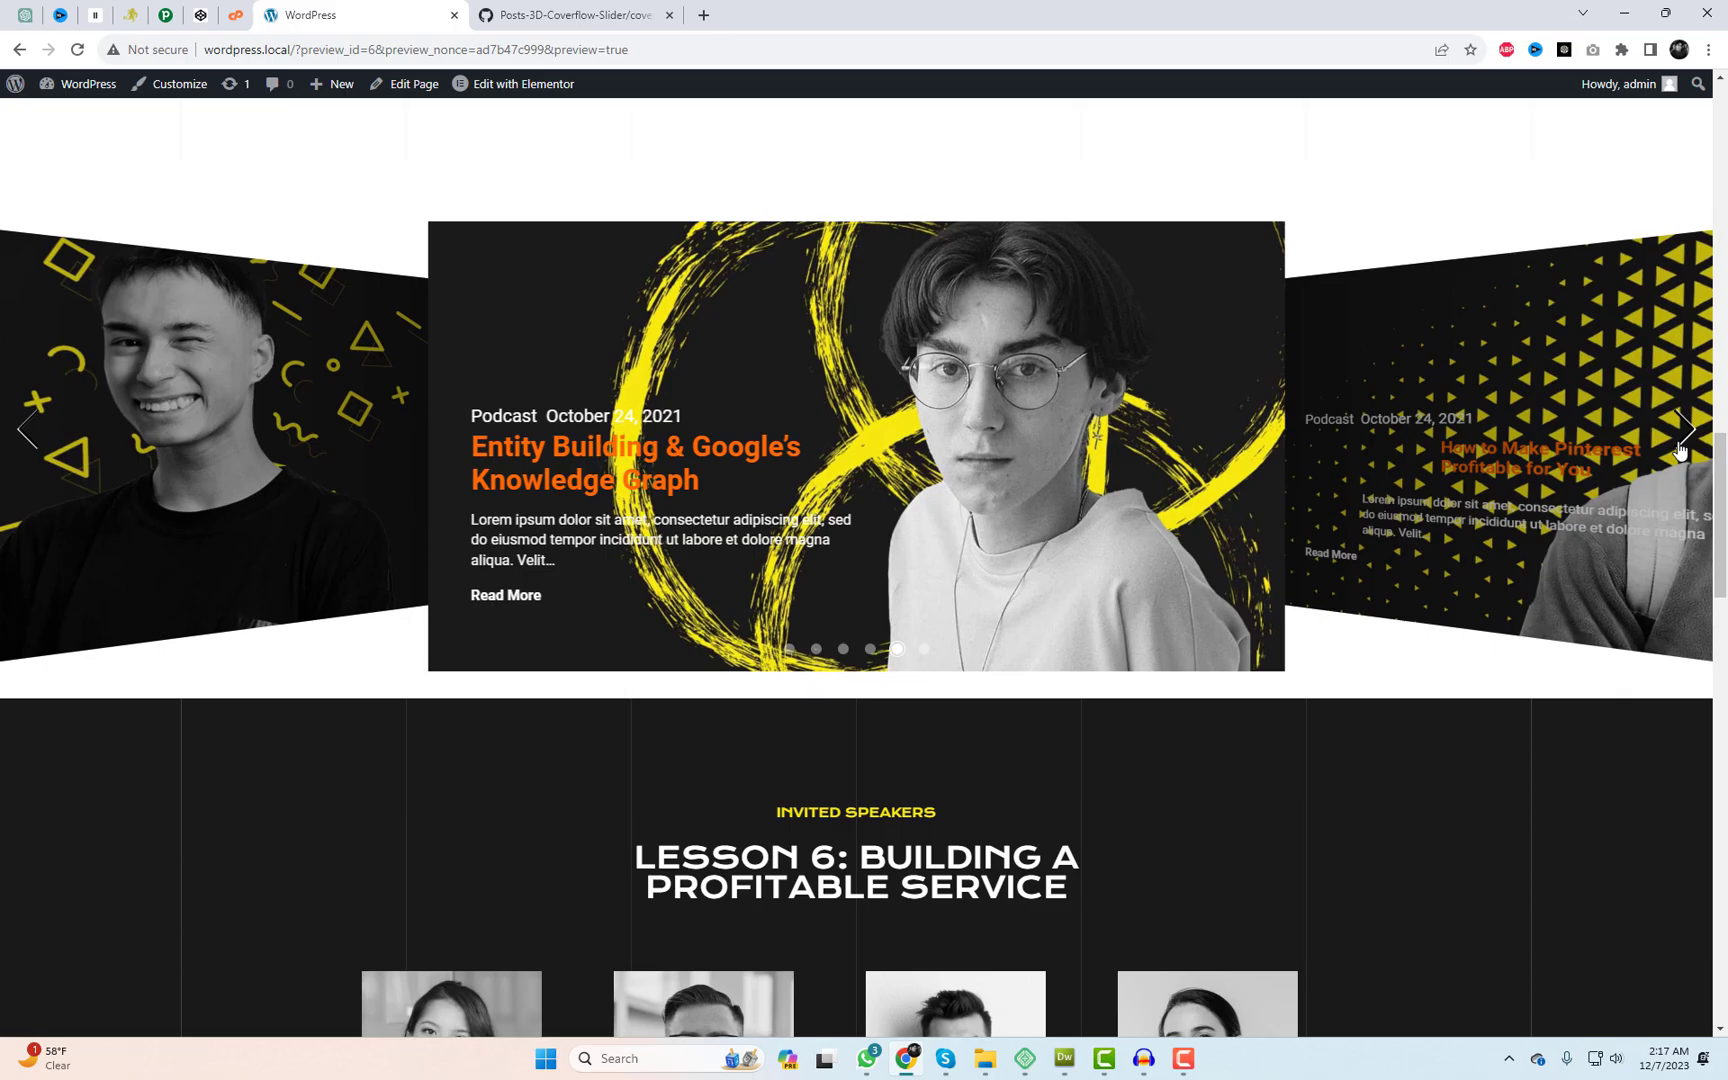
left_click(1680, 450)
left_click(1680, 450)
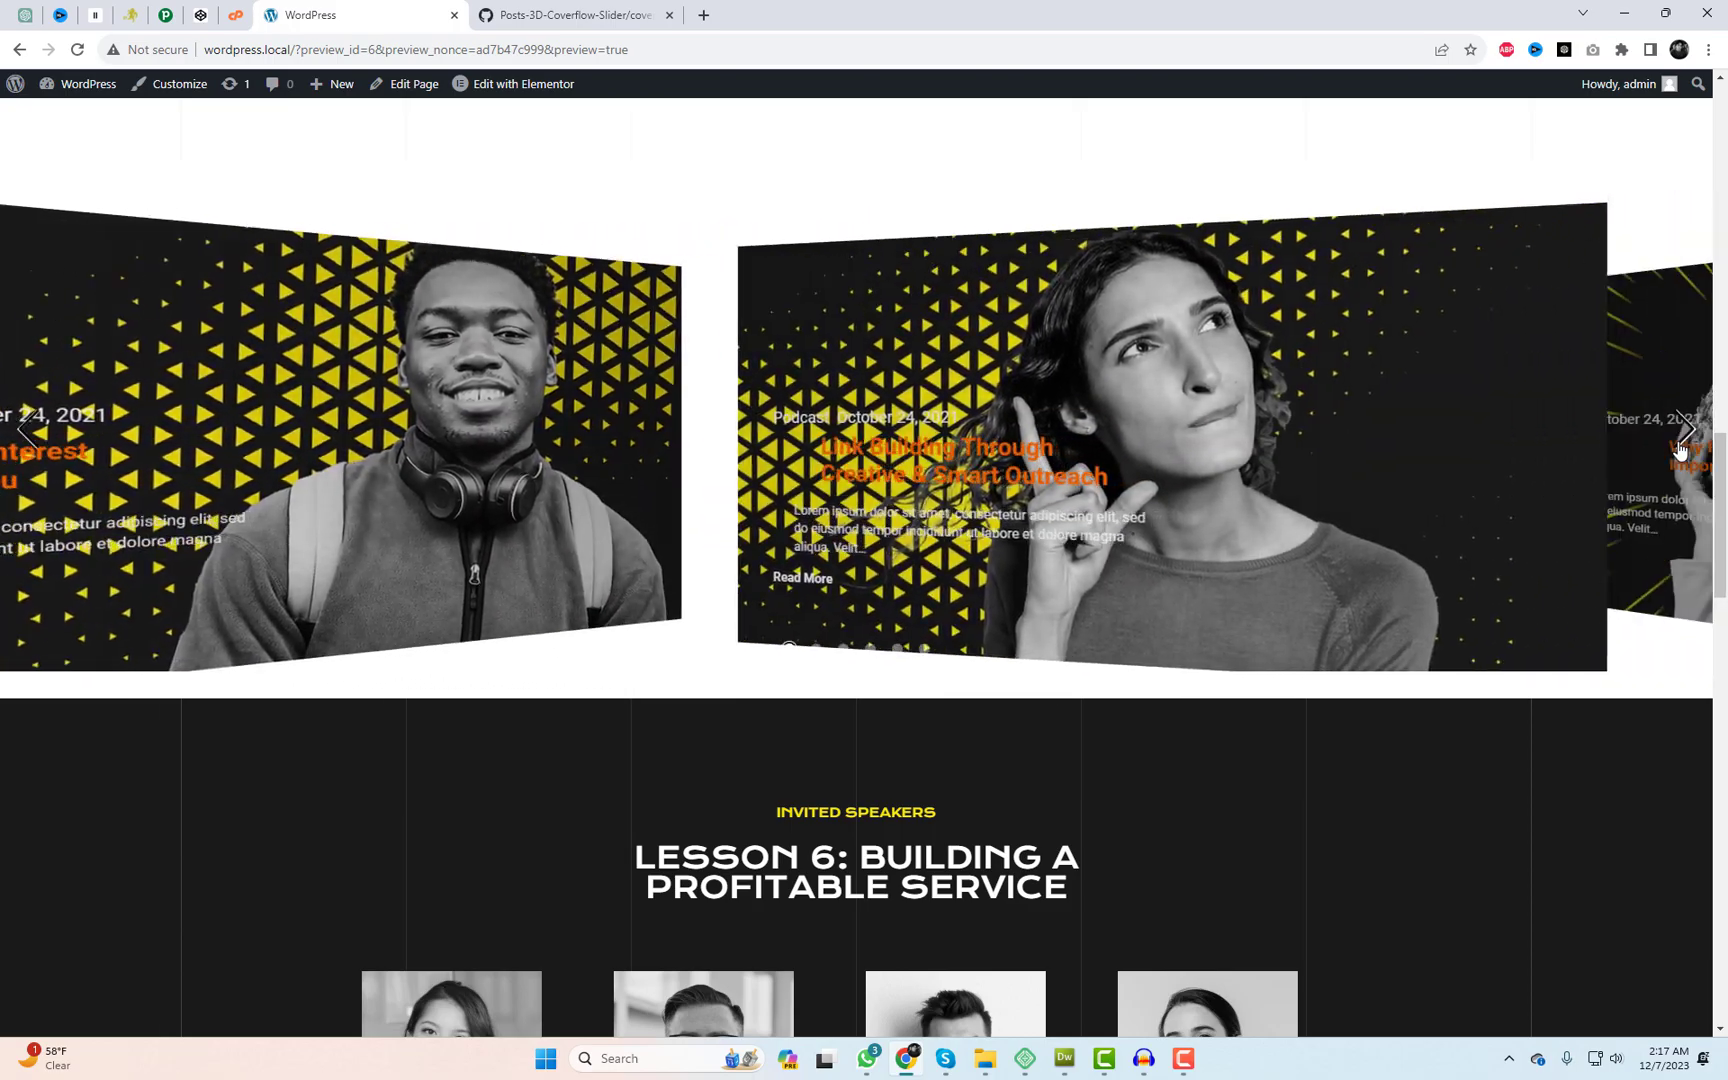
left_click(1680, 450)
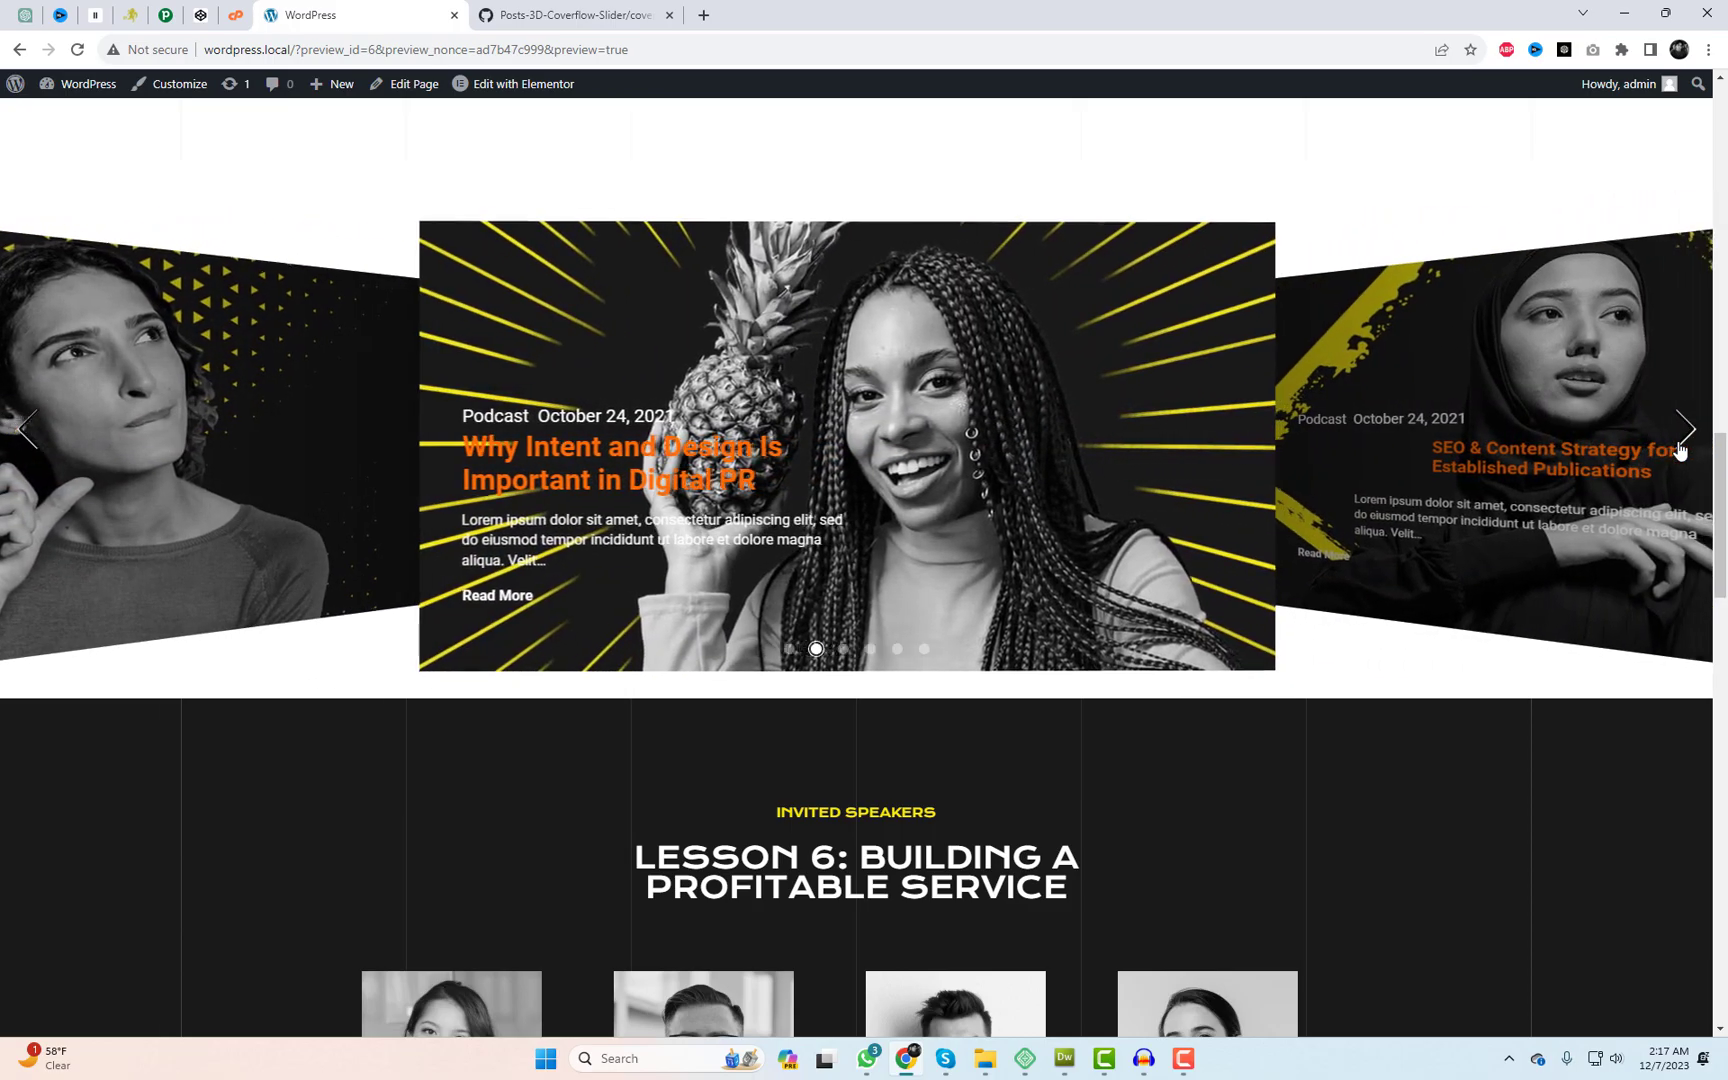
left_click(1680, 450)
left_click(1682, 450)
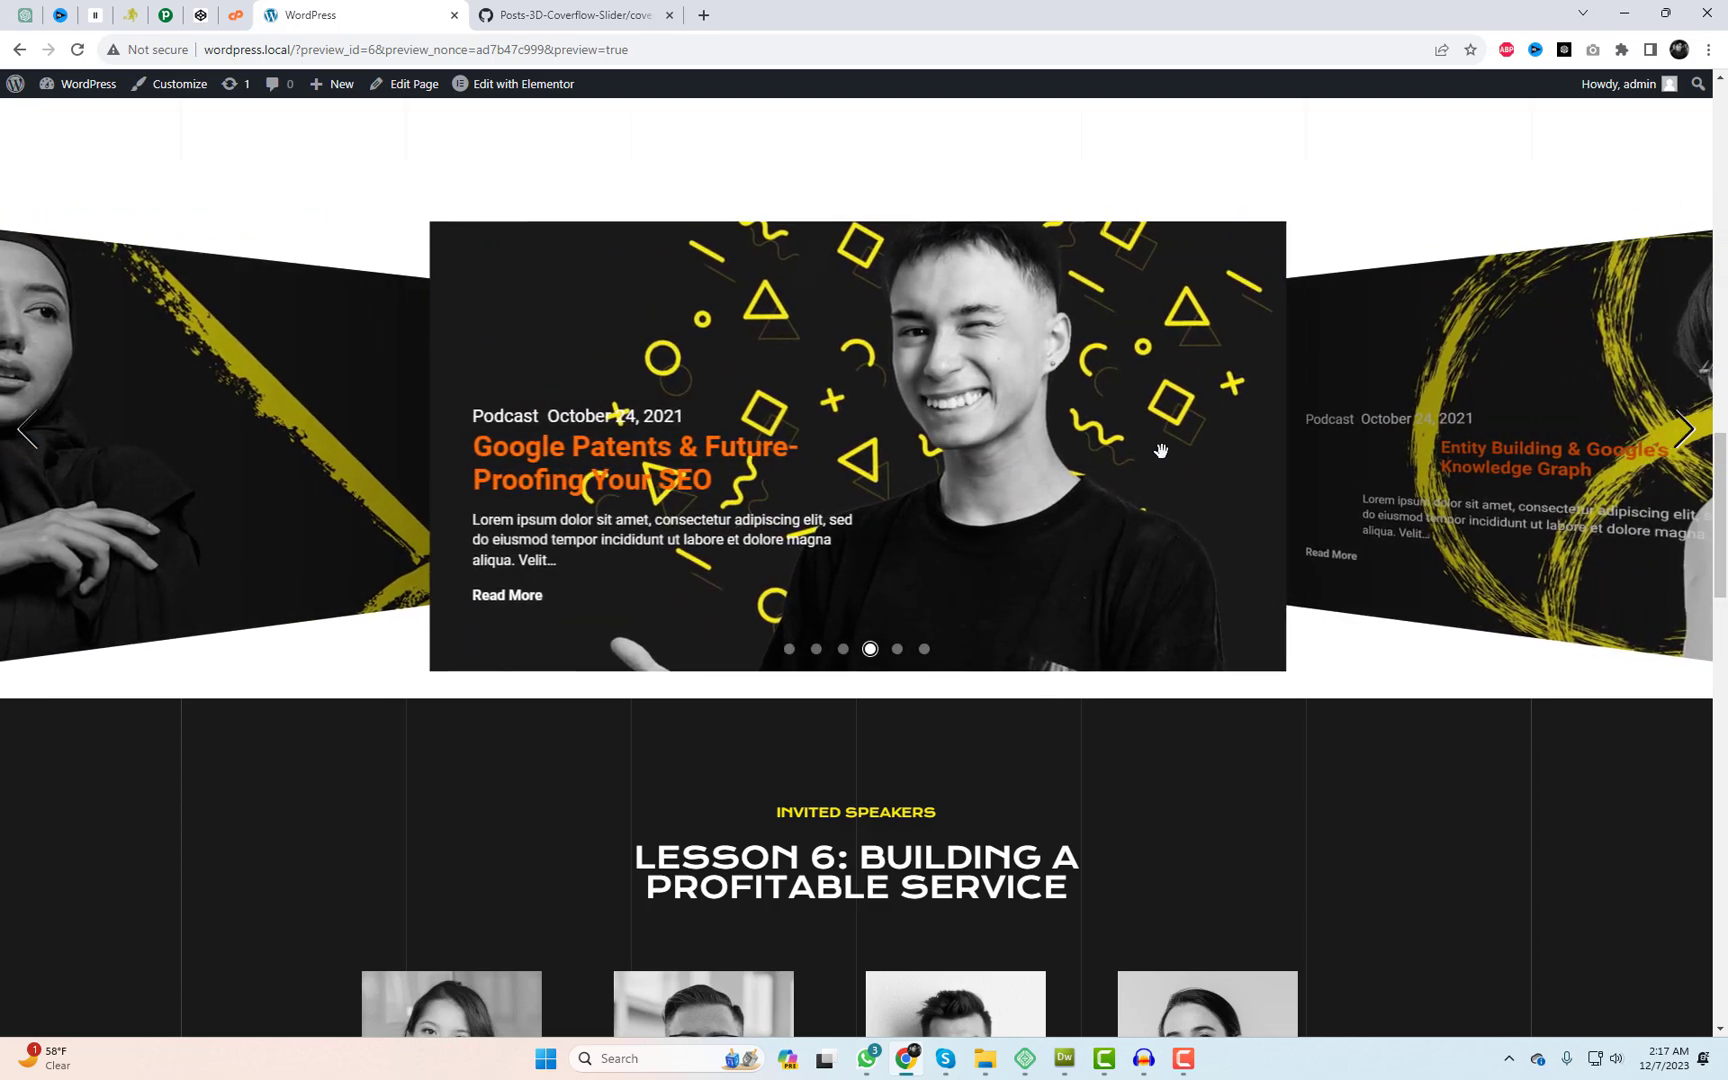
left_click(683, 478)
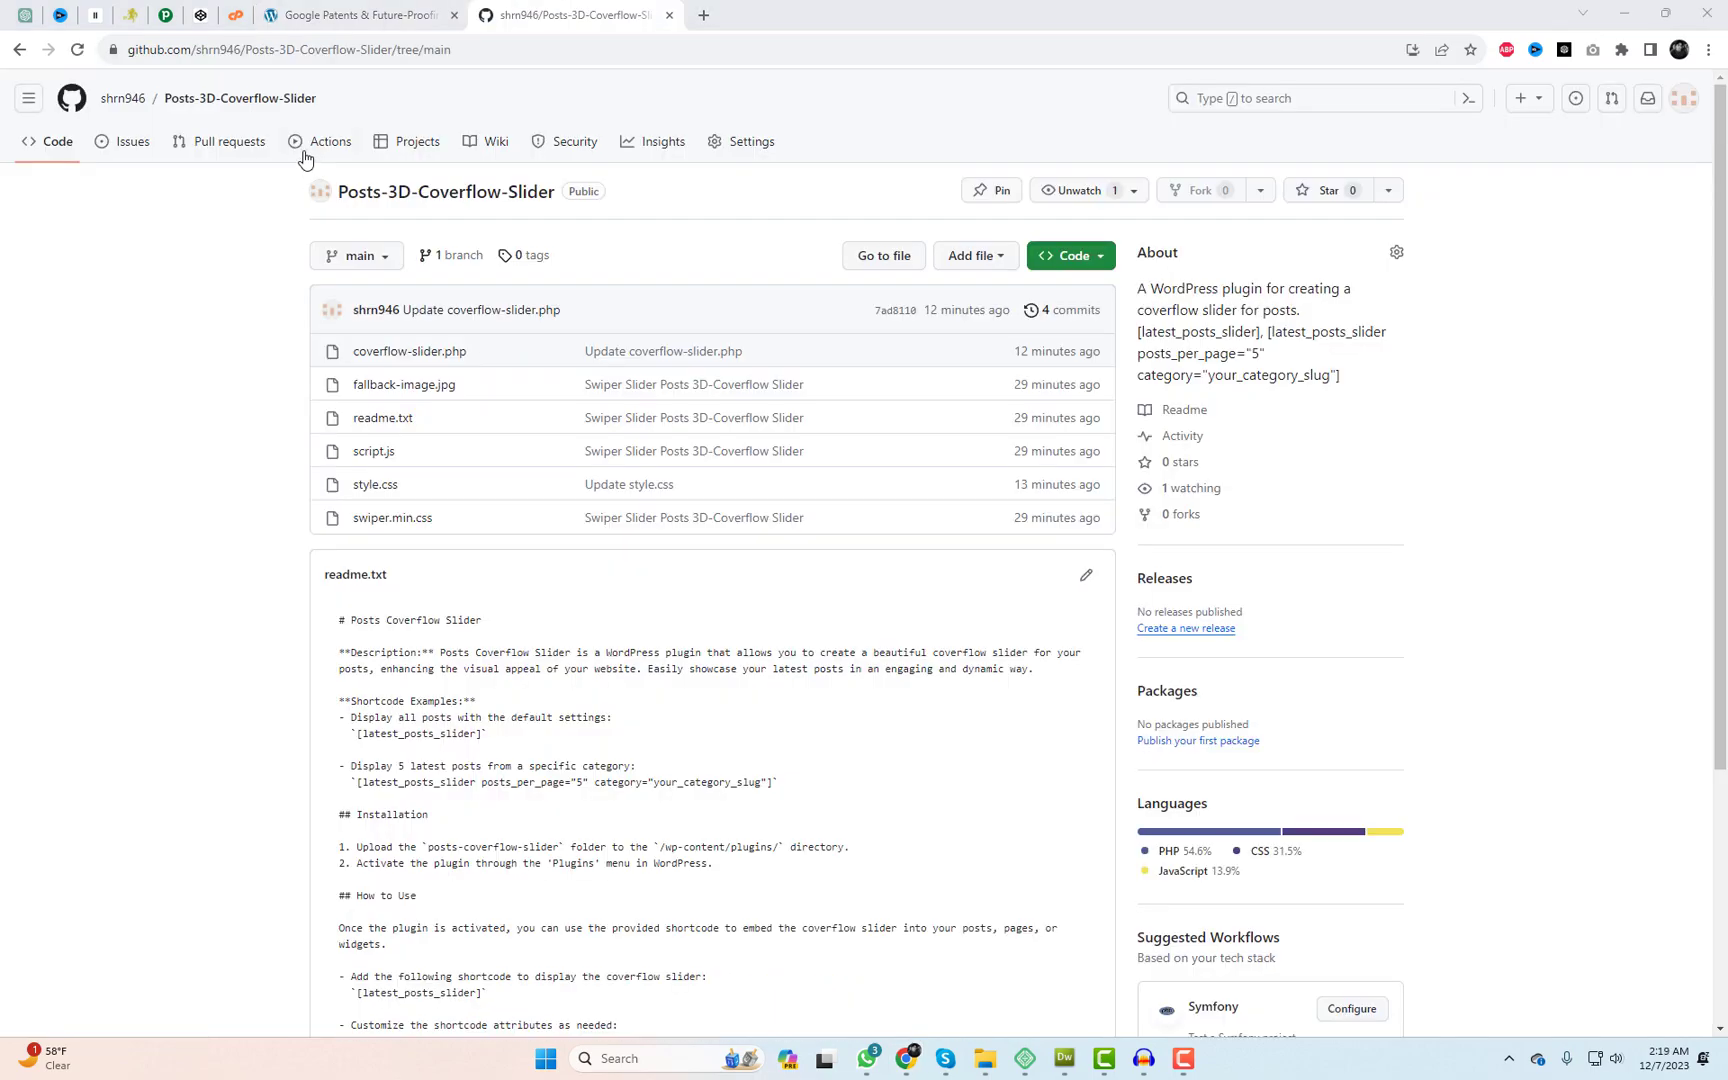
Download the Posts-3D-Coverflow-Slider GitHub repository as a ZIP archive
left_click_drag(380, 192, 513, 193)
left_click_drag(640, 206, 363, 208)
left_click(735, 187)
left_click(1071, 257)
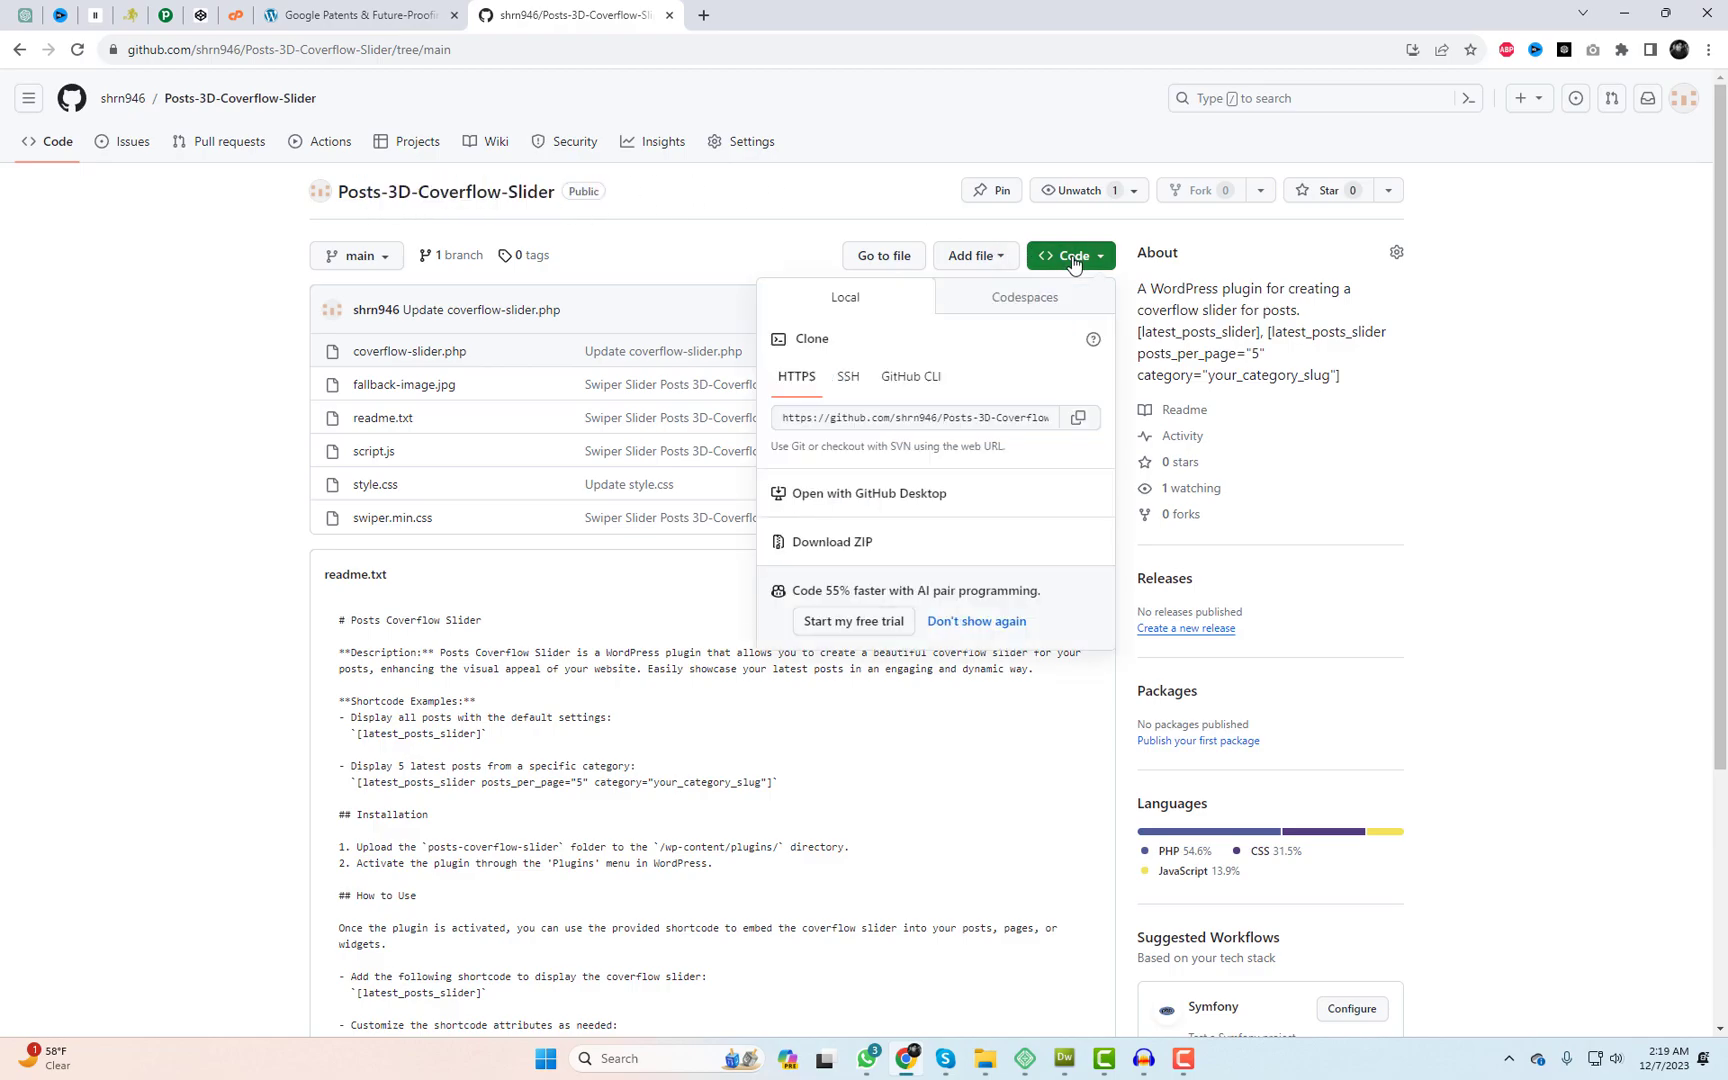
left_click(863, 544)
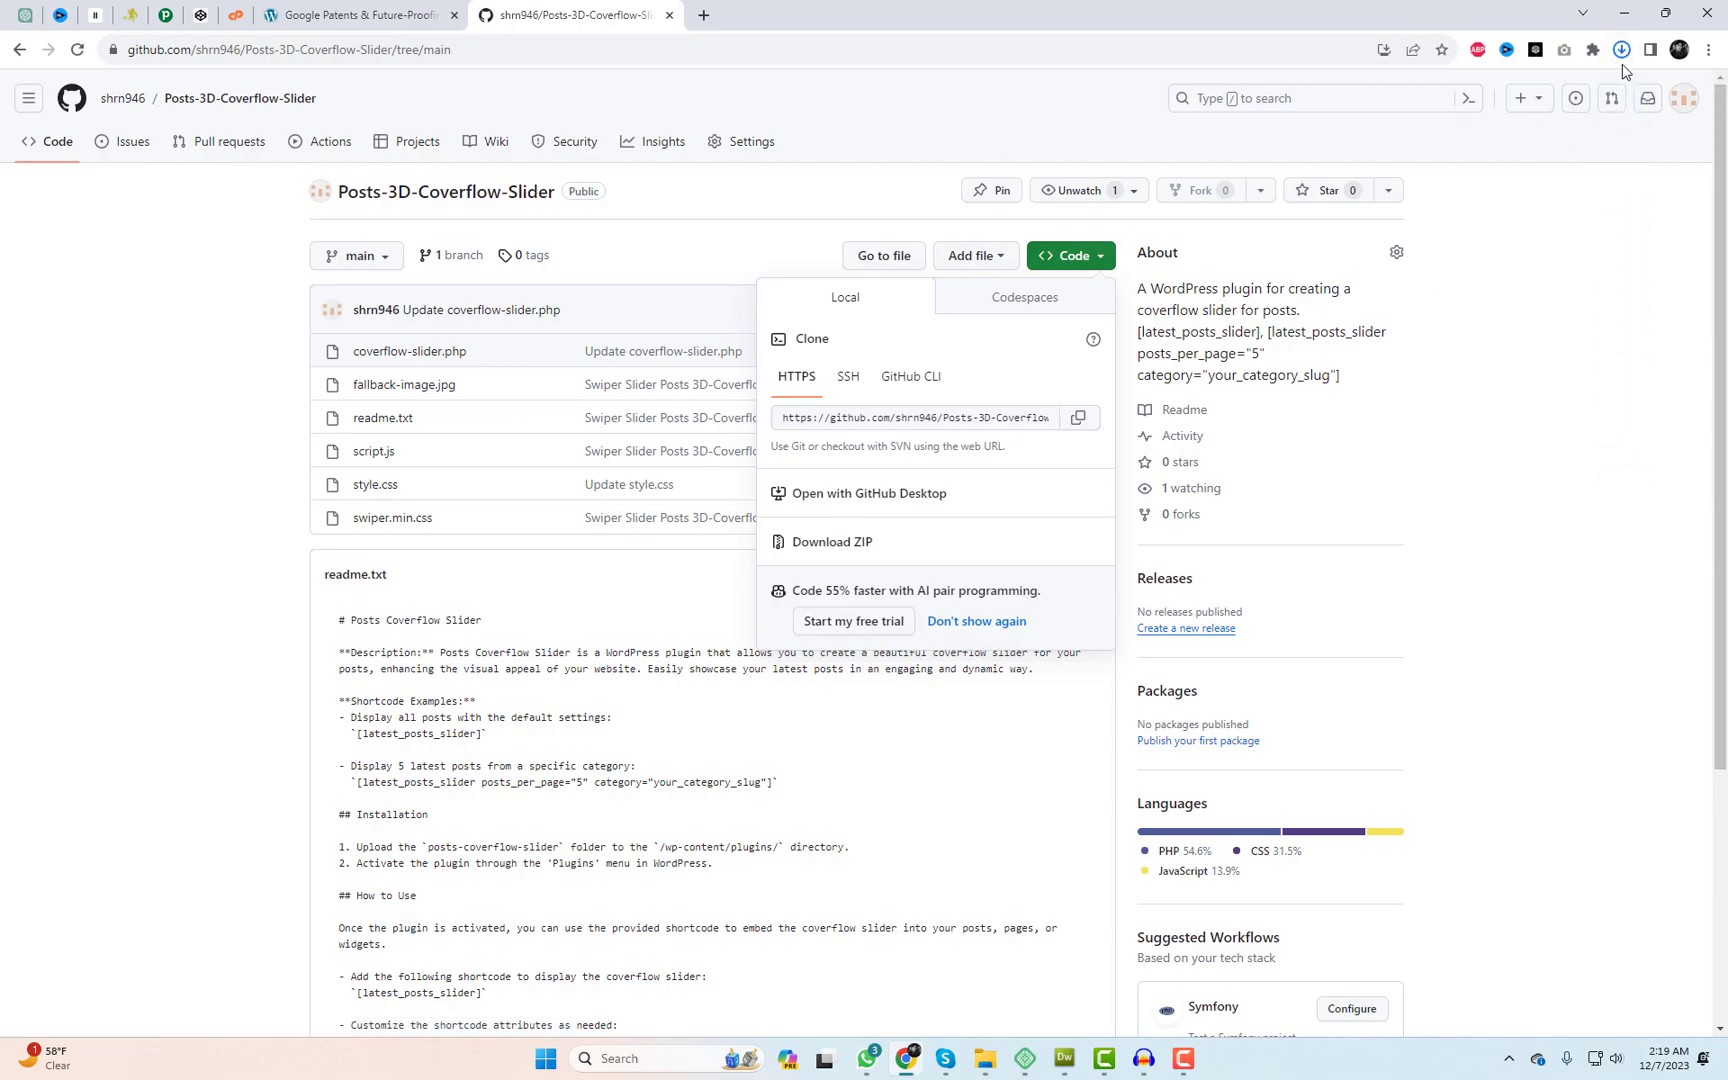
Open the downloaded ZIP archive to check its contents, and close it again
left_click(1621, 52)
left_click(1440, 145)
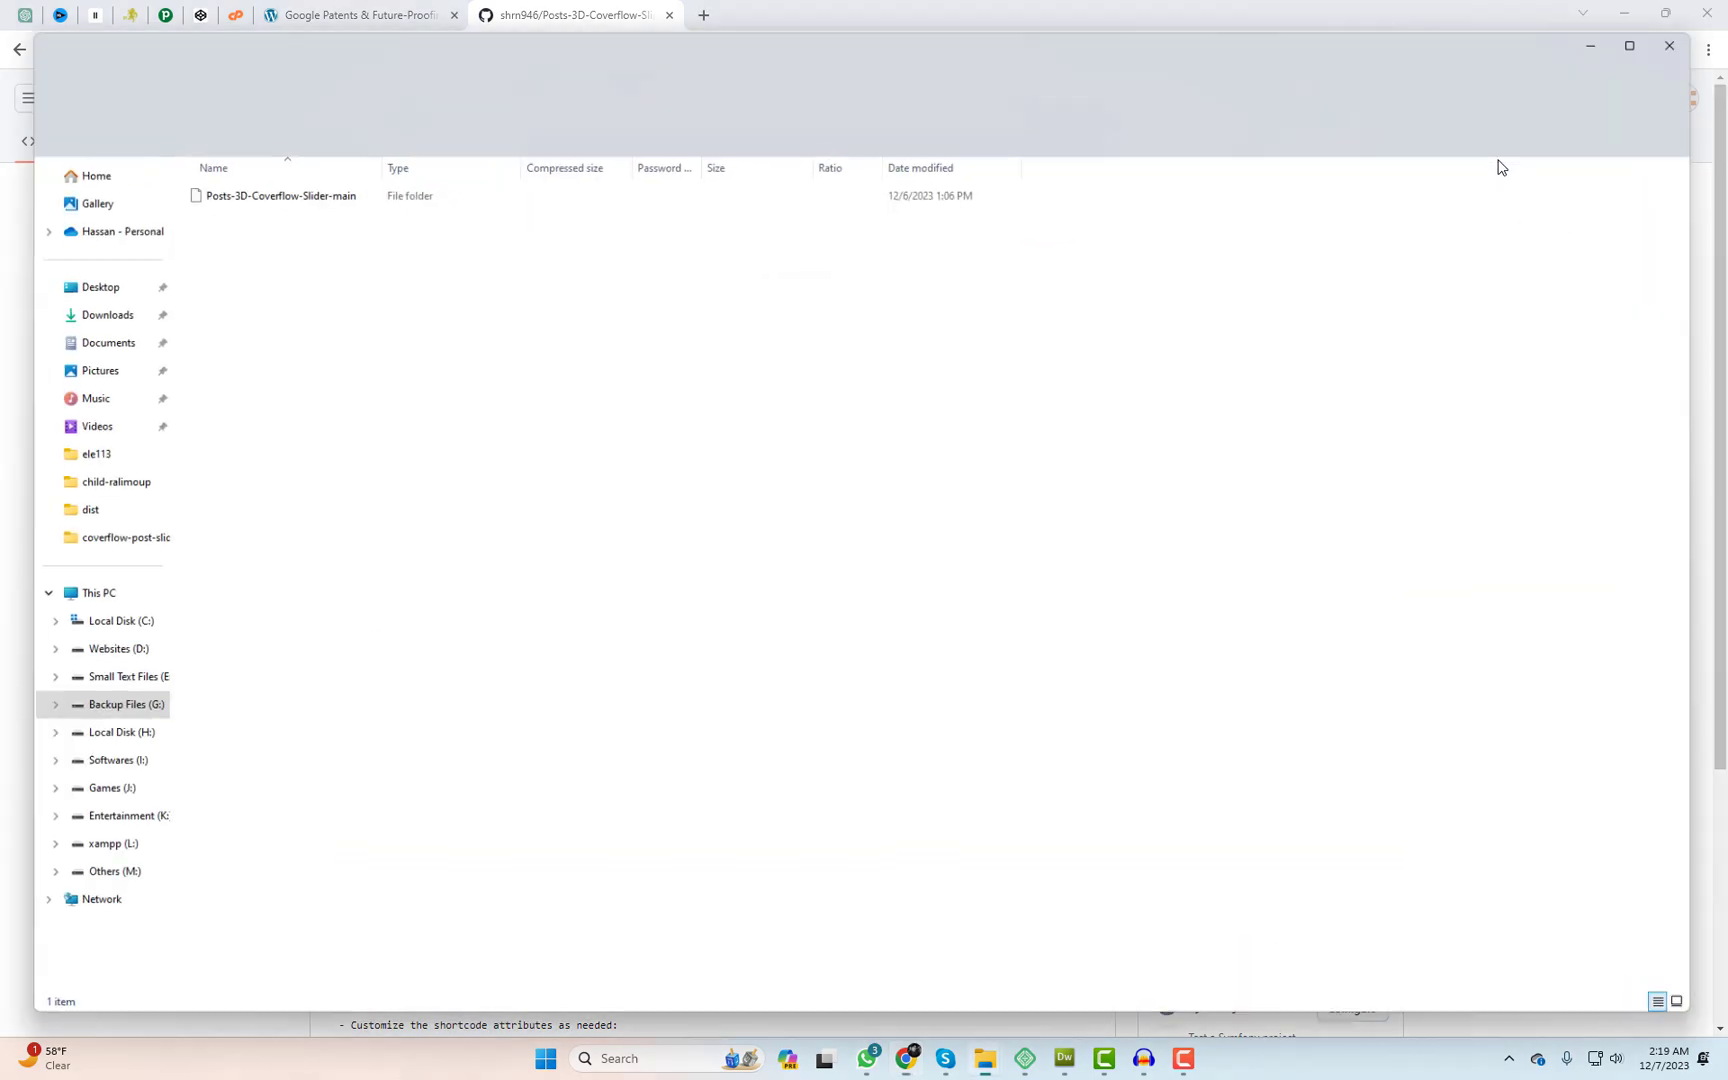
left_click(1699, 30)
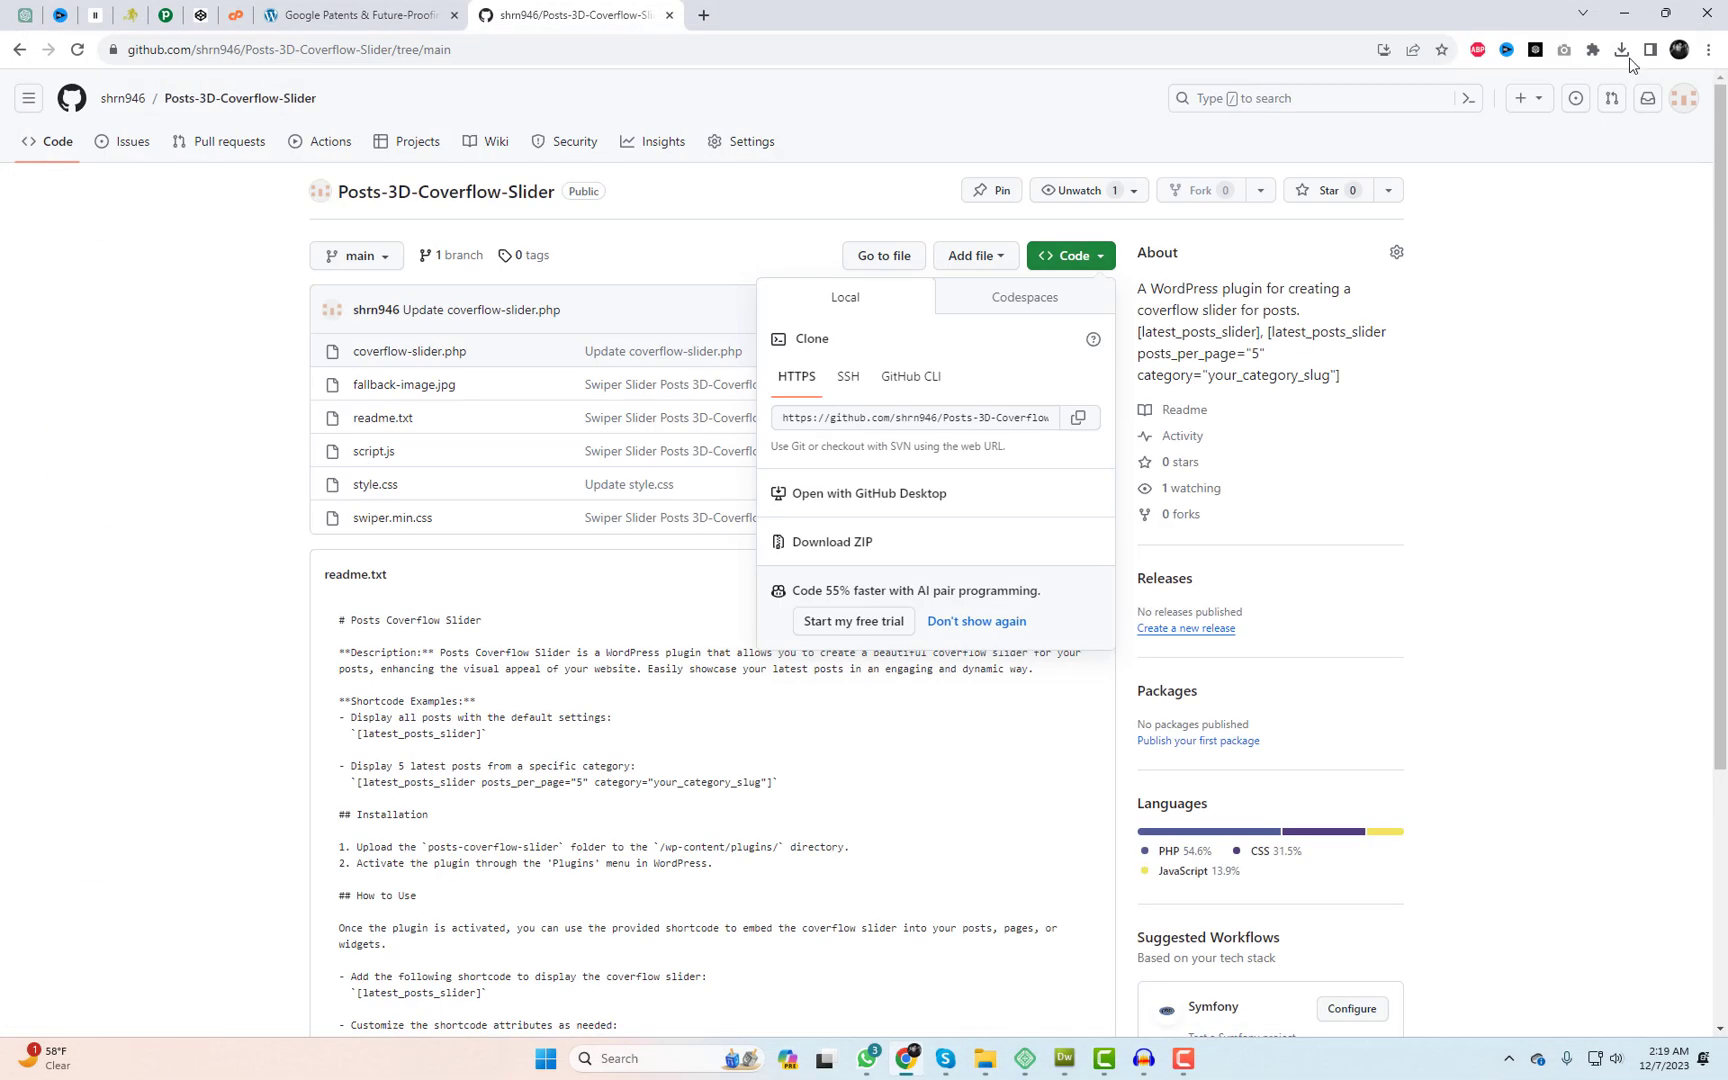
left_click(1621, 49)
In the WordPress site's installed plugins, deactivate Swiper Slider Posts 3D-Coverflow Slider
left_click(385, 14)
left_click(84, 124)
mouse_move(77, 492)
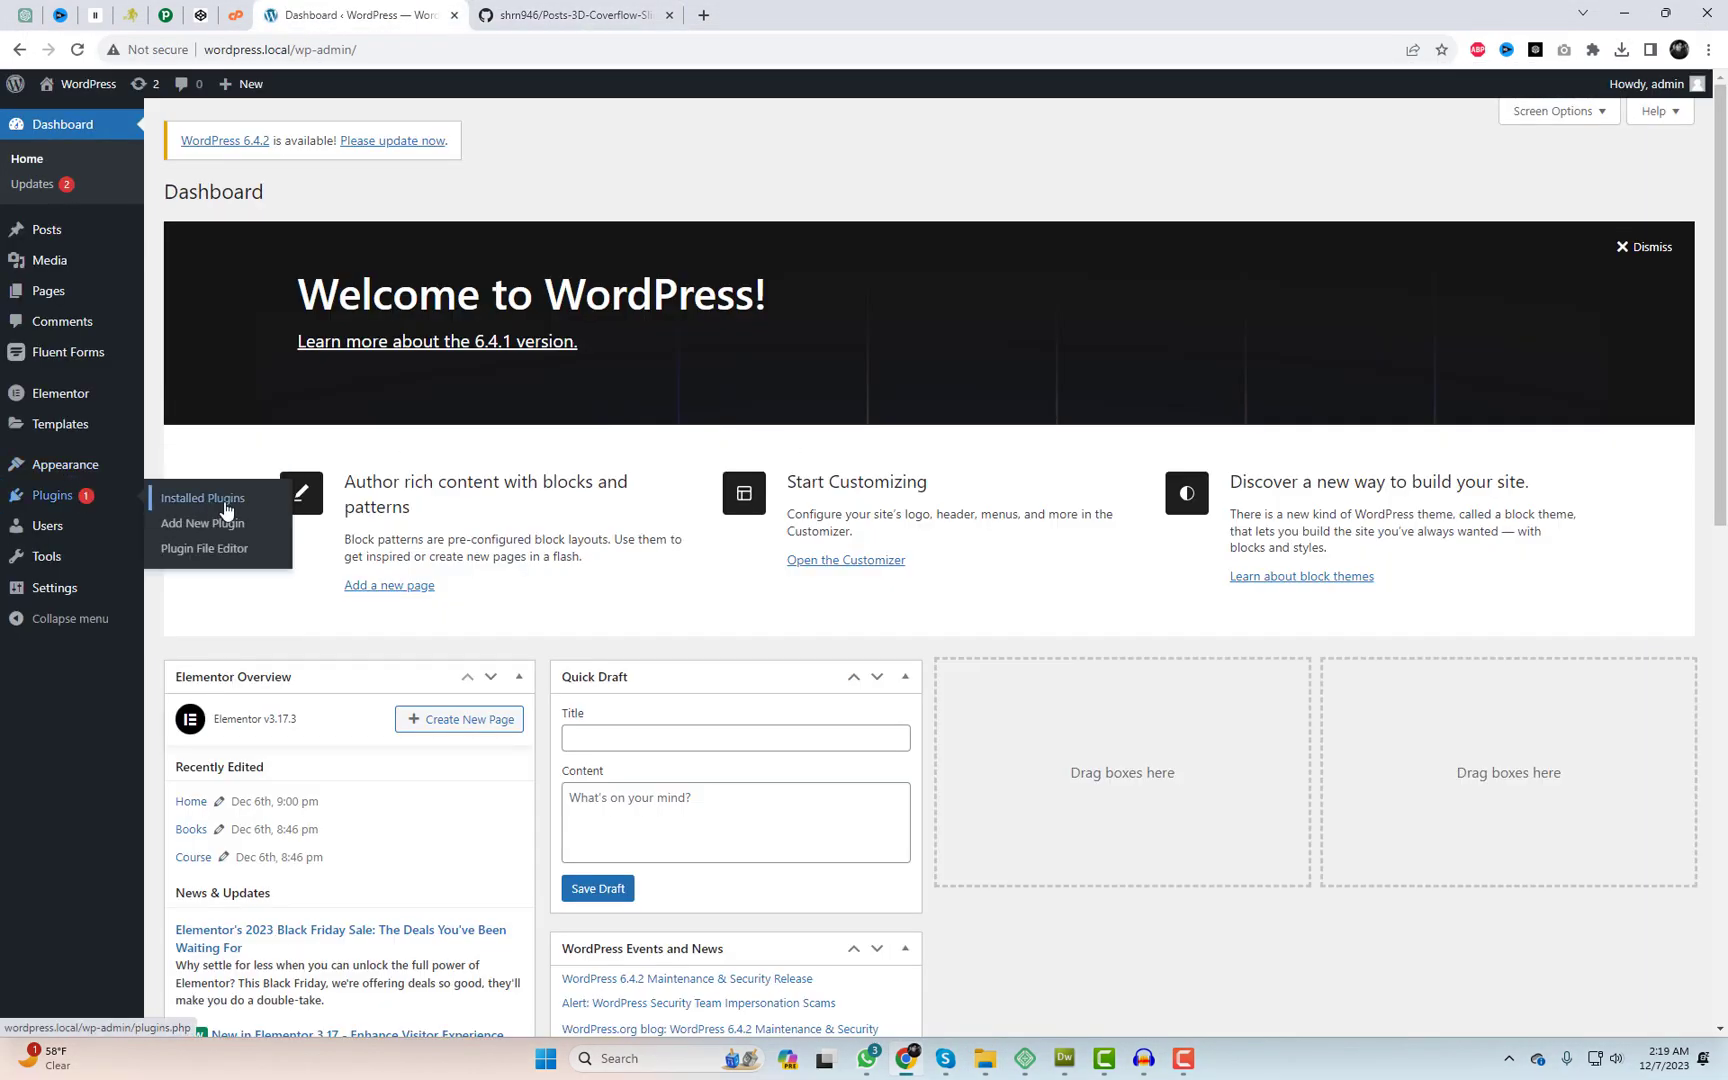
left_click(224, 504)
scroll(888, 667, "down", 5)
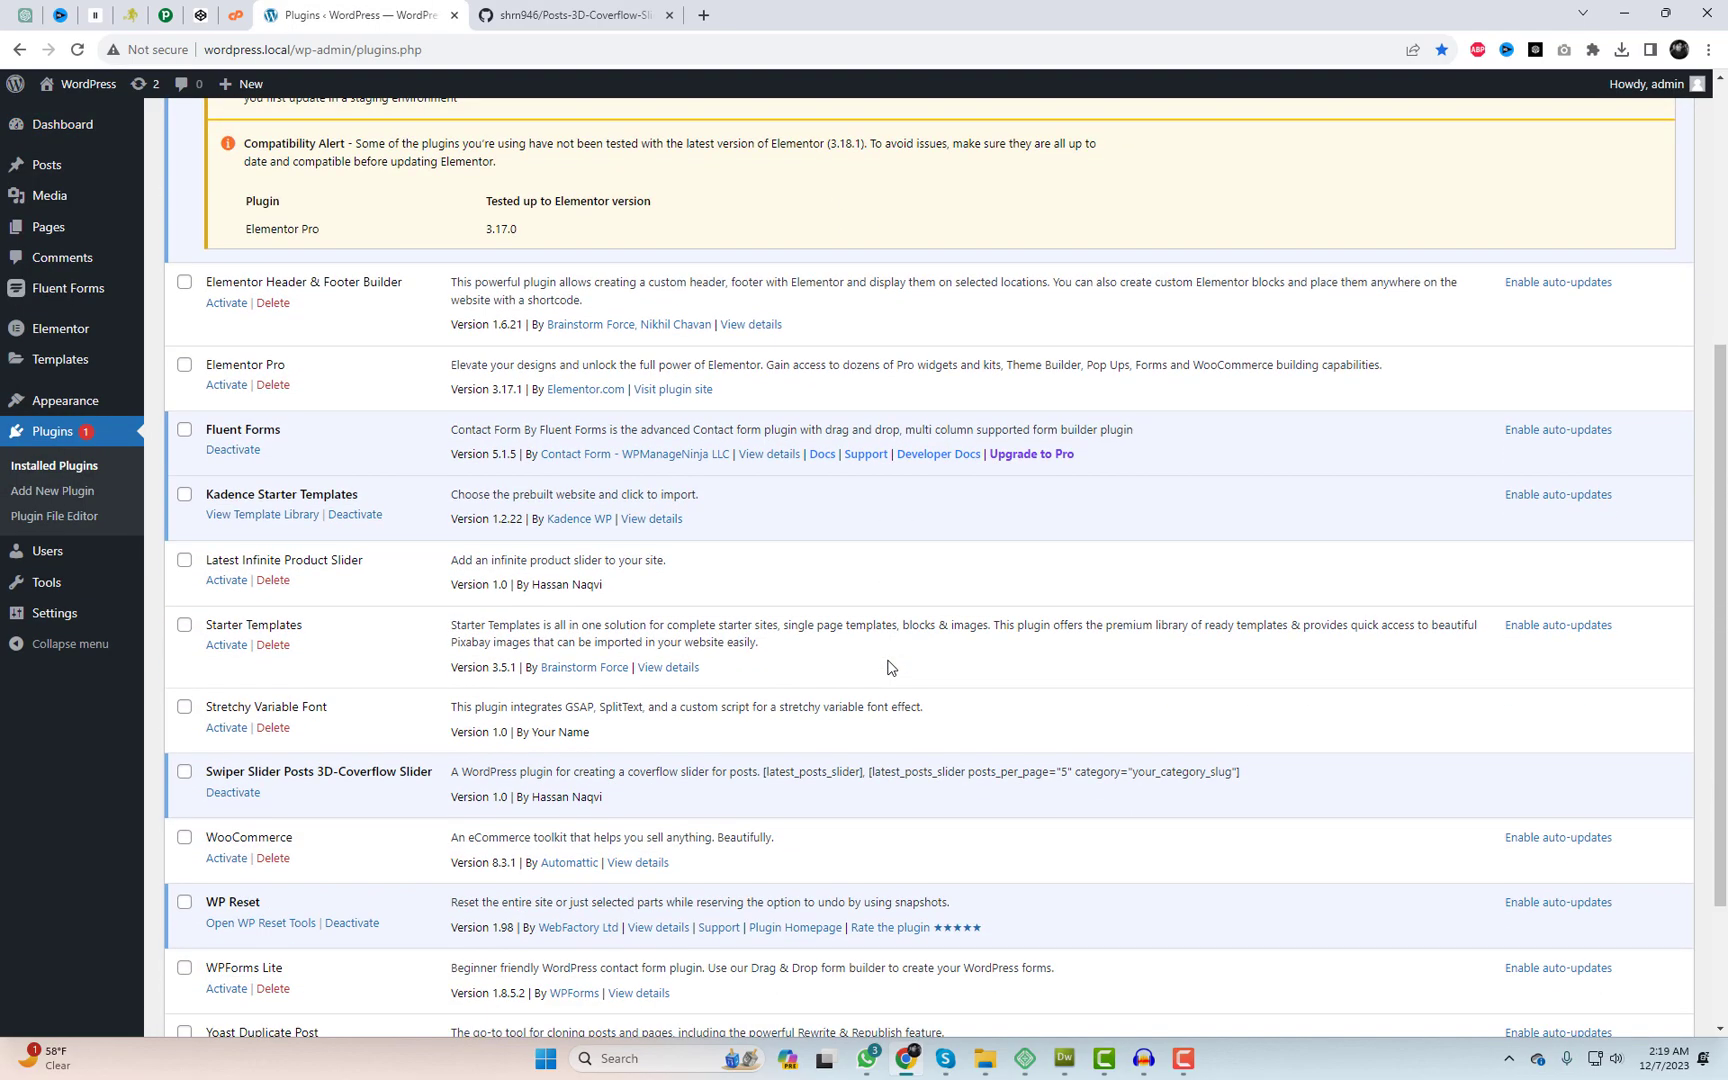
triple_click(376, 772)
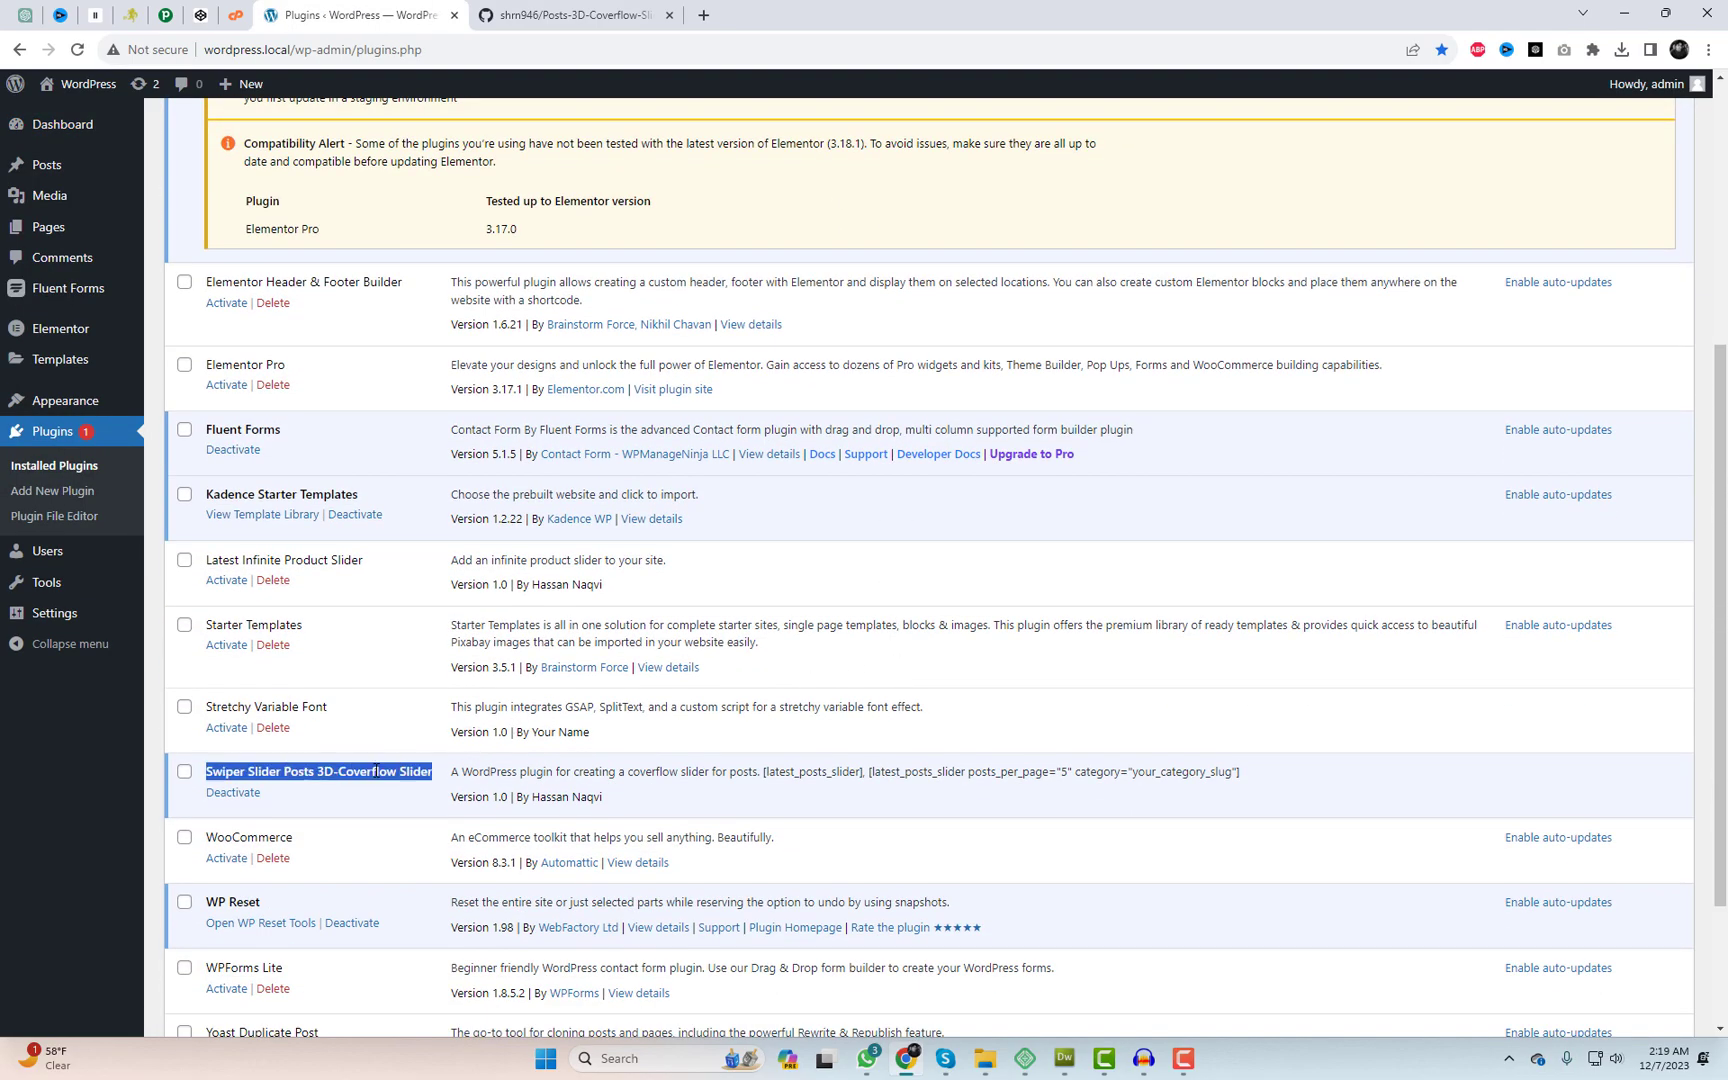
left_click(360, 806)
left_click(248, 804)
Delete the deactivated Swiper Slider Posts 3D-Coverflow Slider plugin
scroll(369, 630, "down", 10)
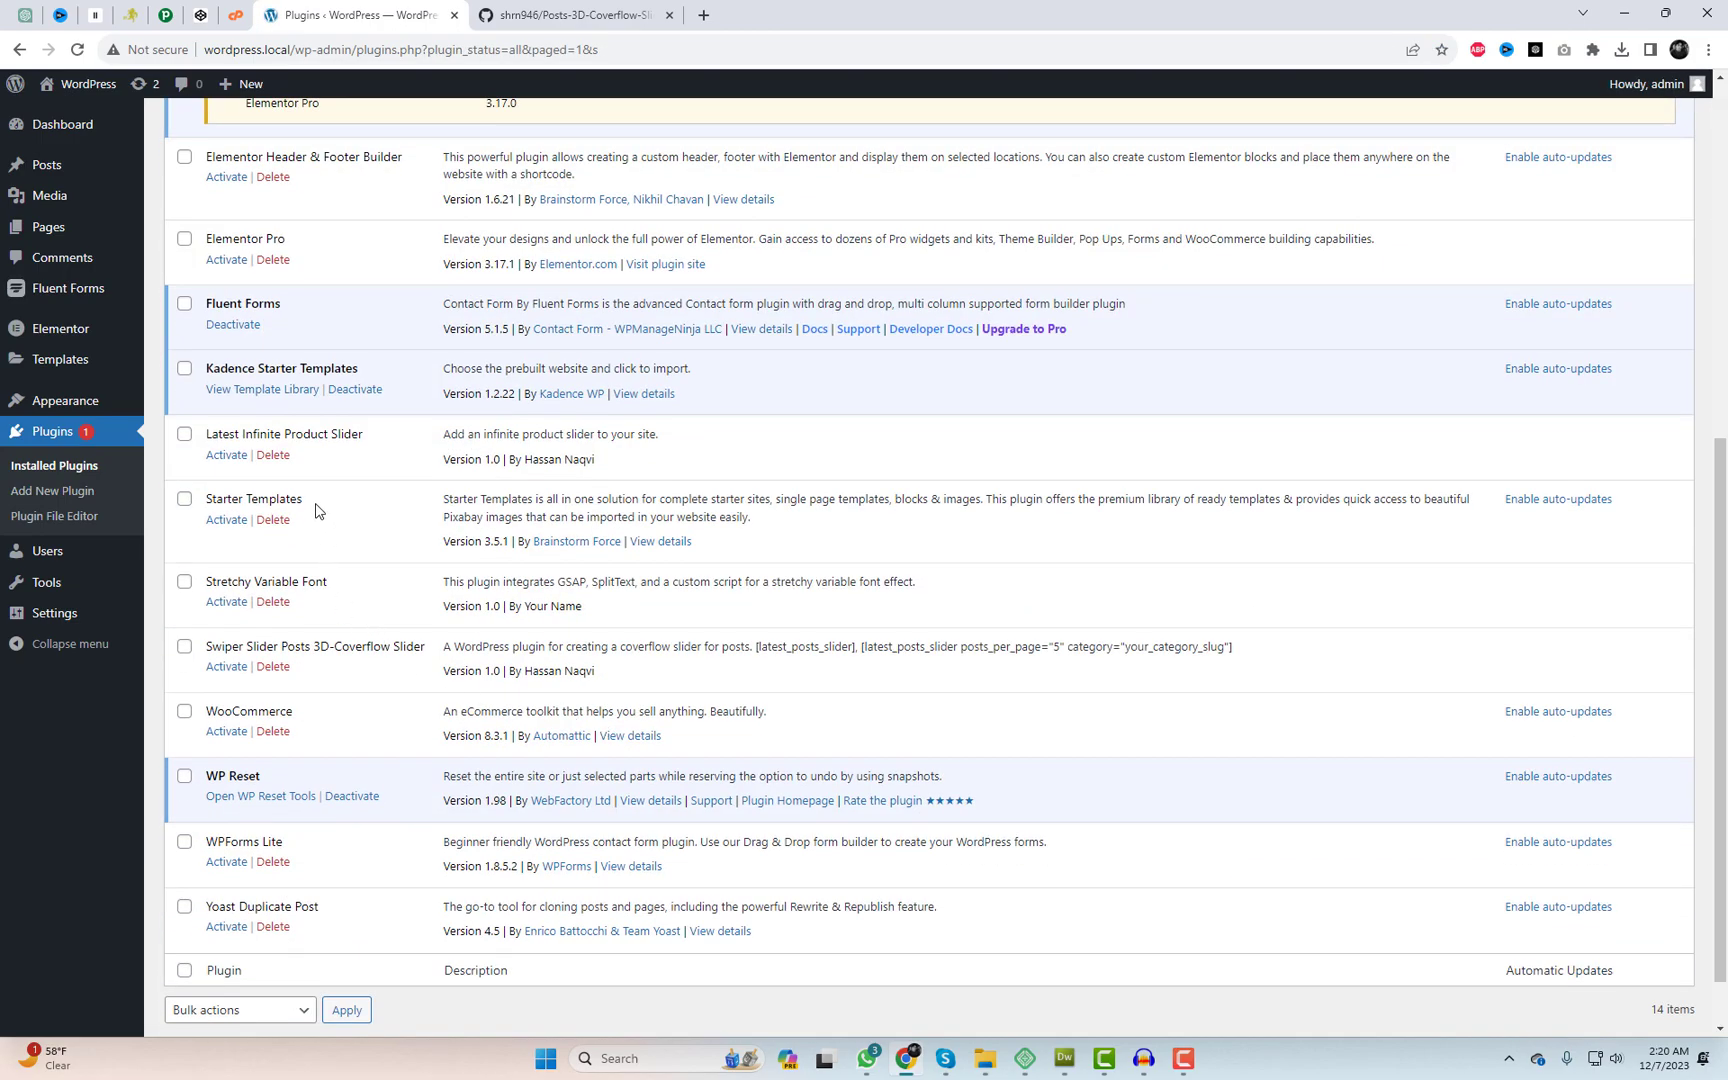
left_click(285, 671)
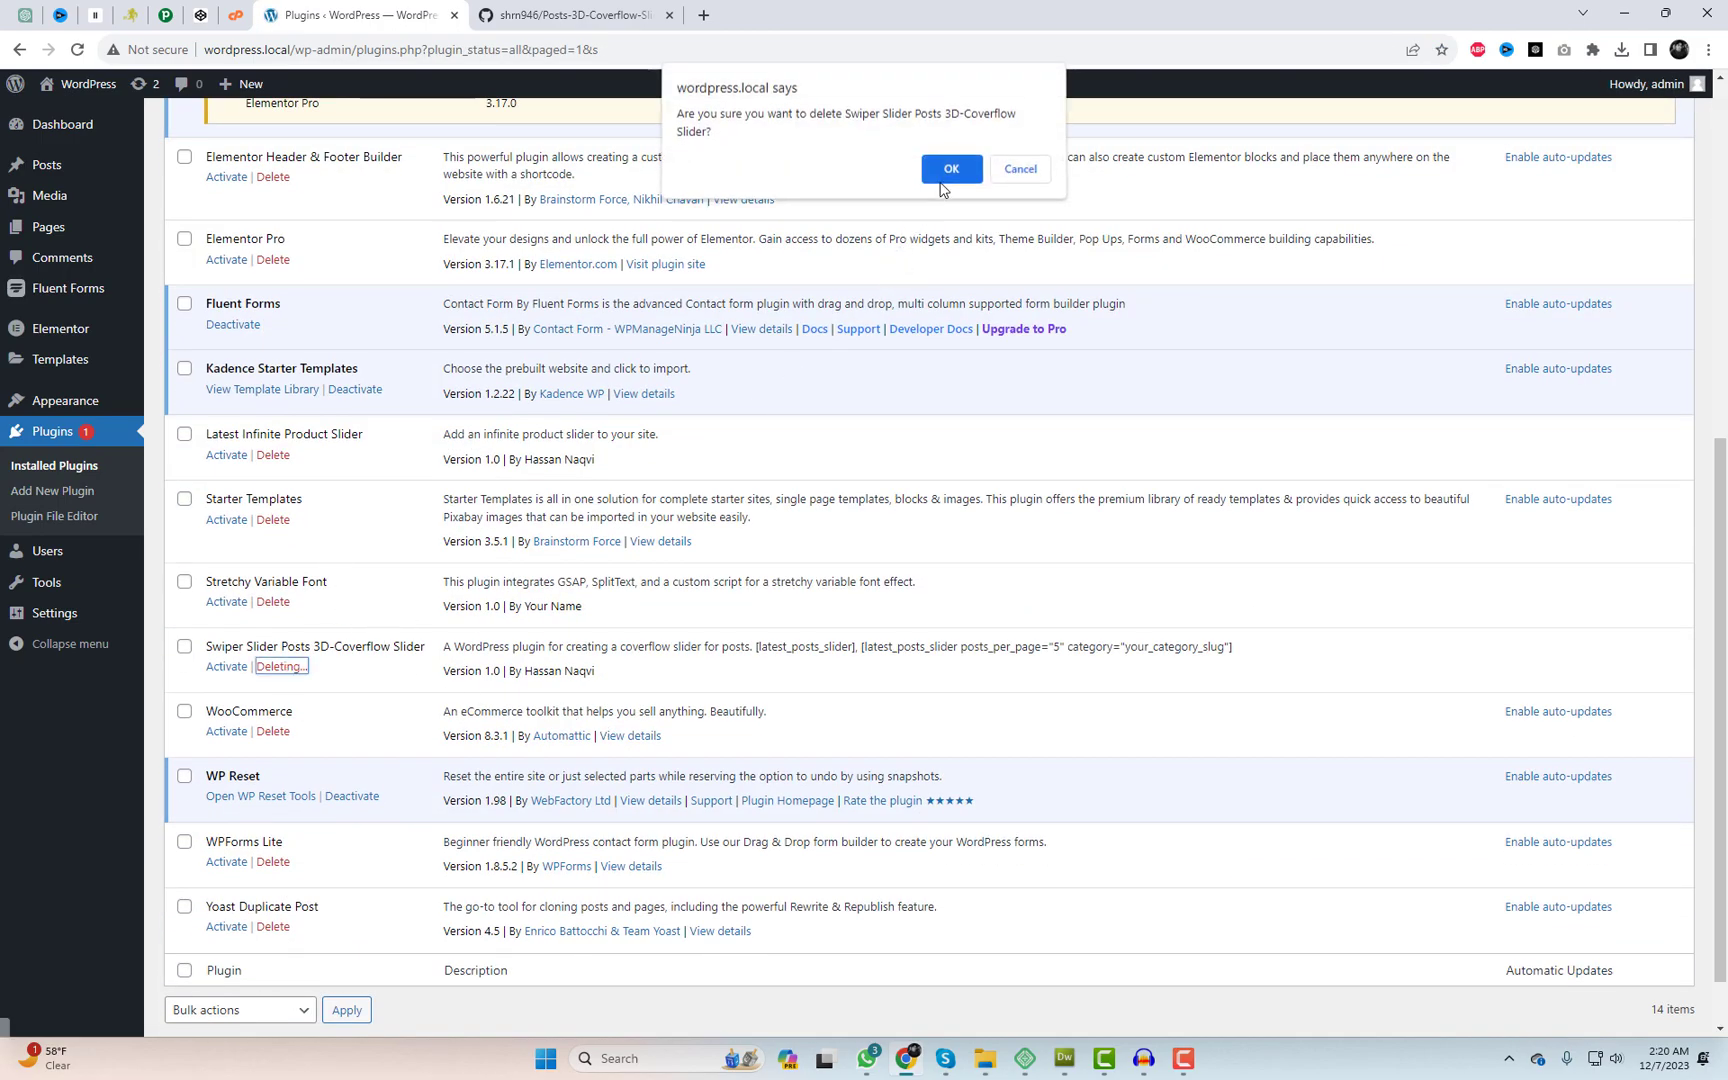
left_click(945, 170)
Upload Posts-3D-Coverflow-Slider-main.zip as a new plugin and install it
scroll(711, 474, "up", 5)
scroll(711, 474, "up", 1)
left_click(311, 196)
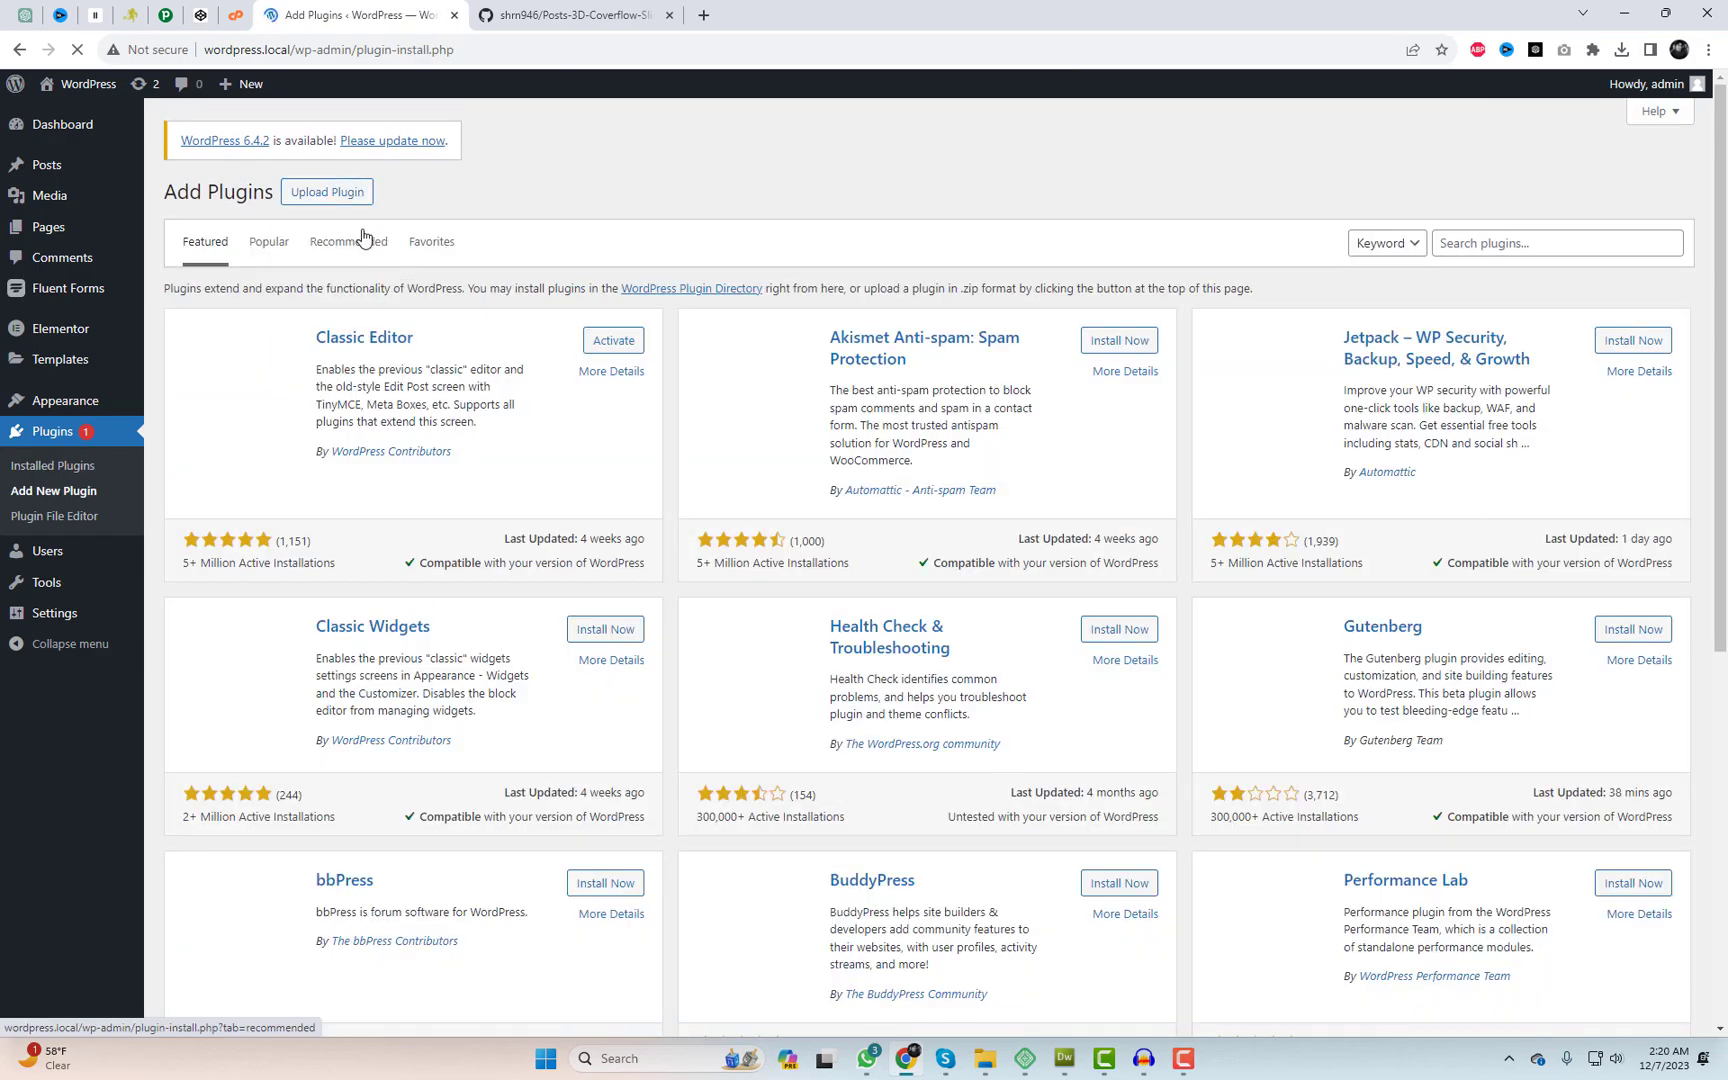
left_click(327, 192)
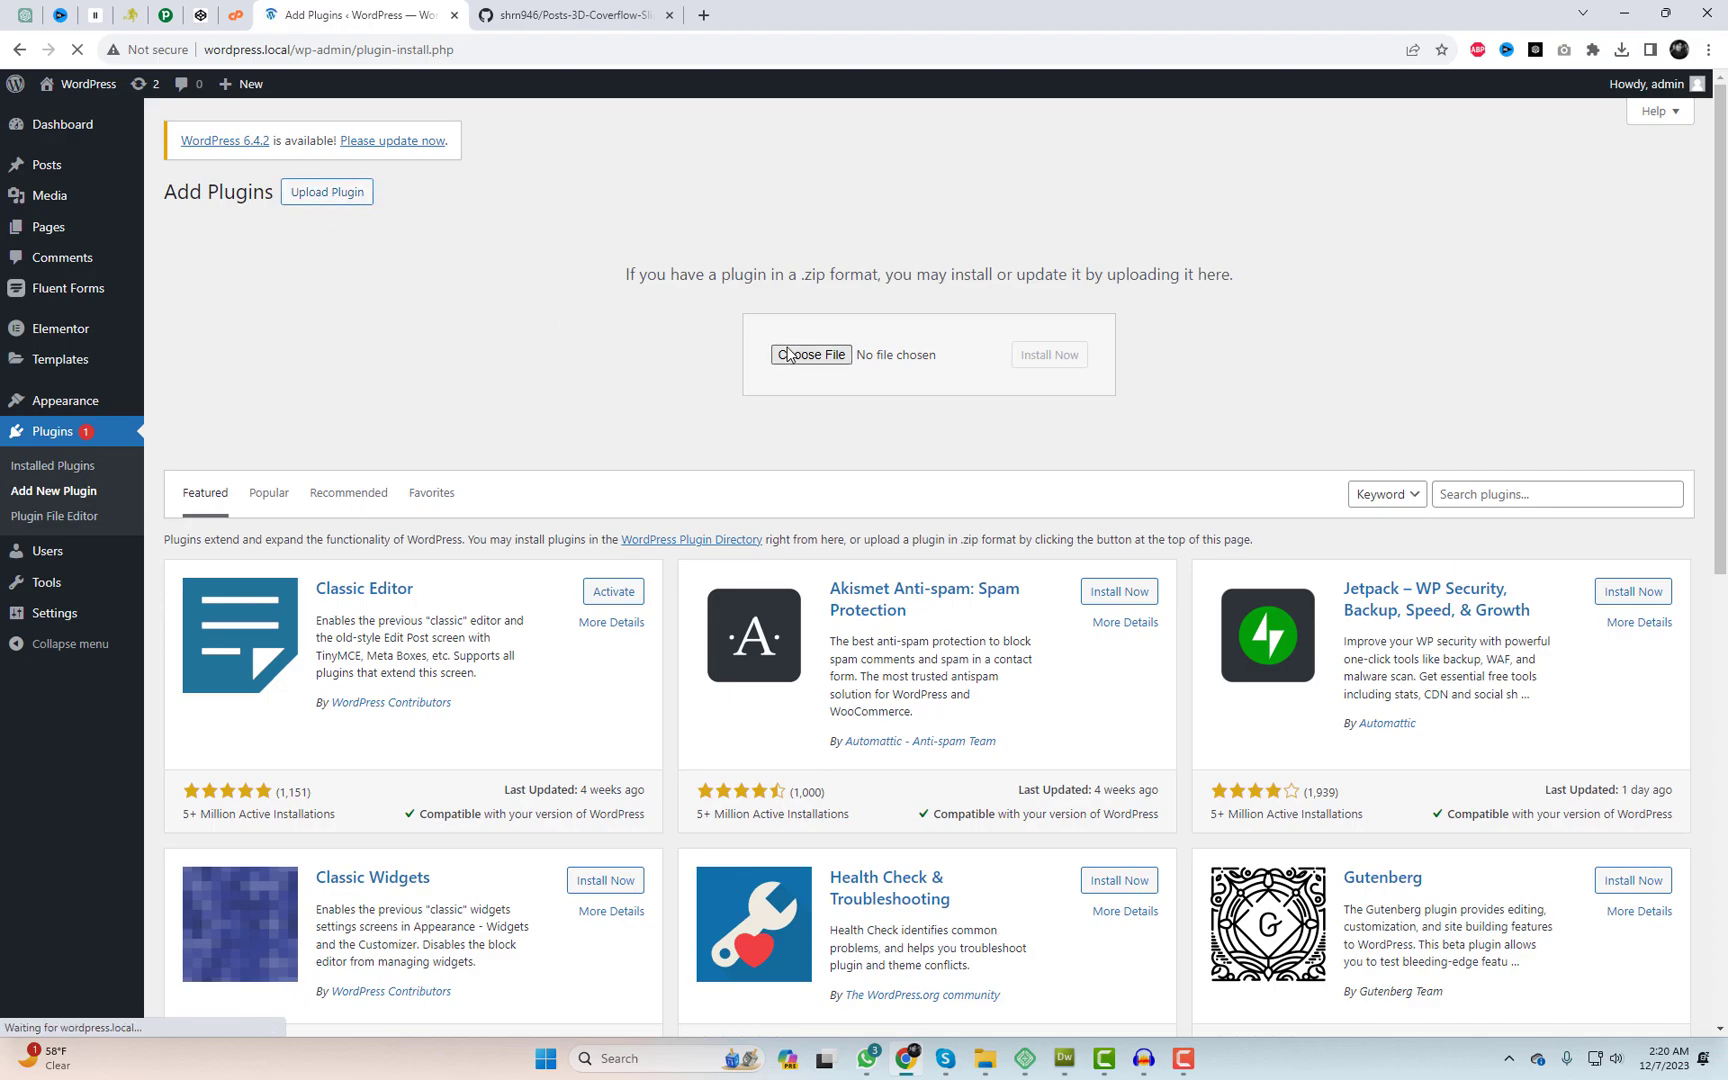
left_click(785, 356)
left_click(520, 382)
left_click(1028, 744)
left_click(1052, 357)
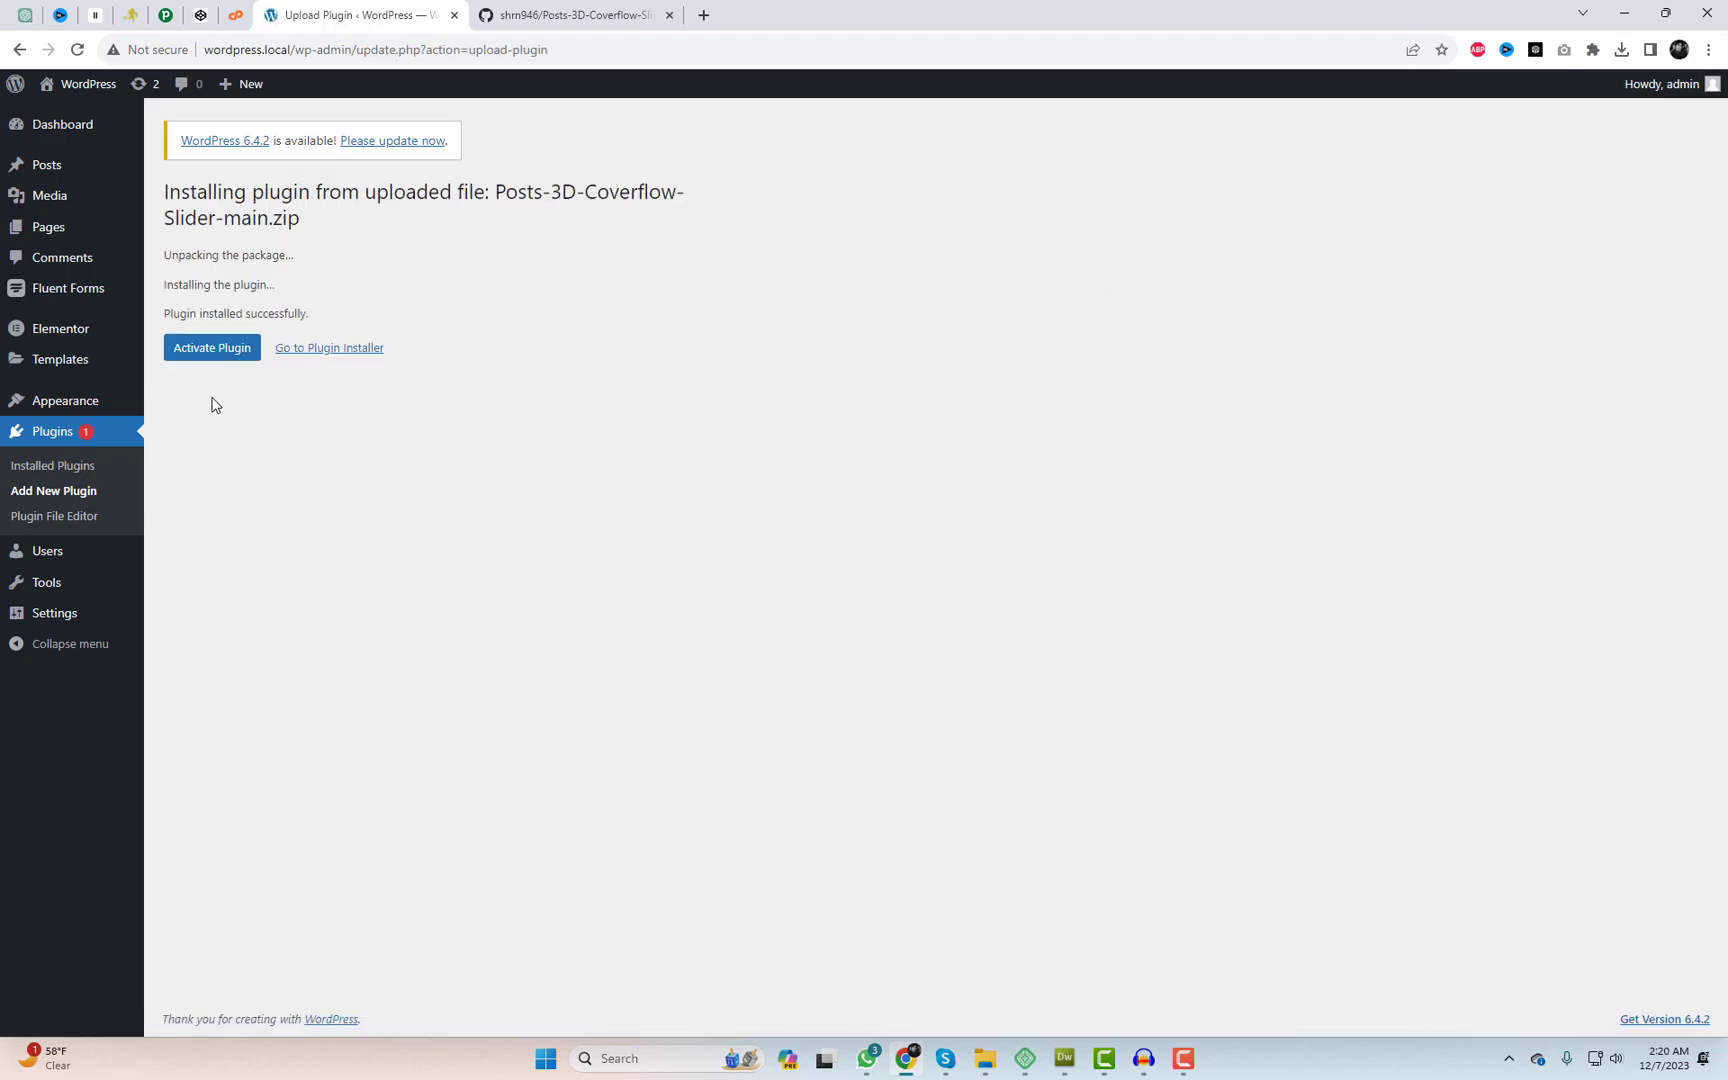
Activate the uploaded plugin and locate Swiper Slider Posts 3D-Coverflow Slider in the plugin list
left_click(203, 349)
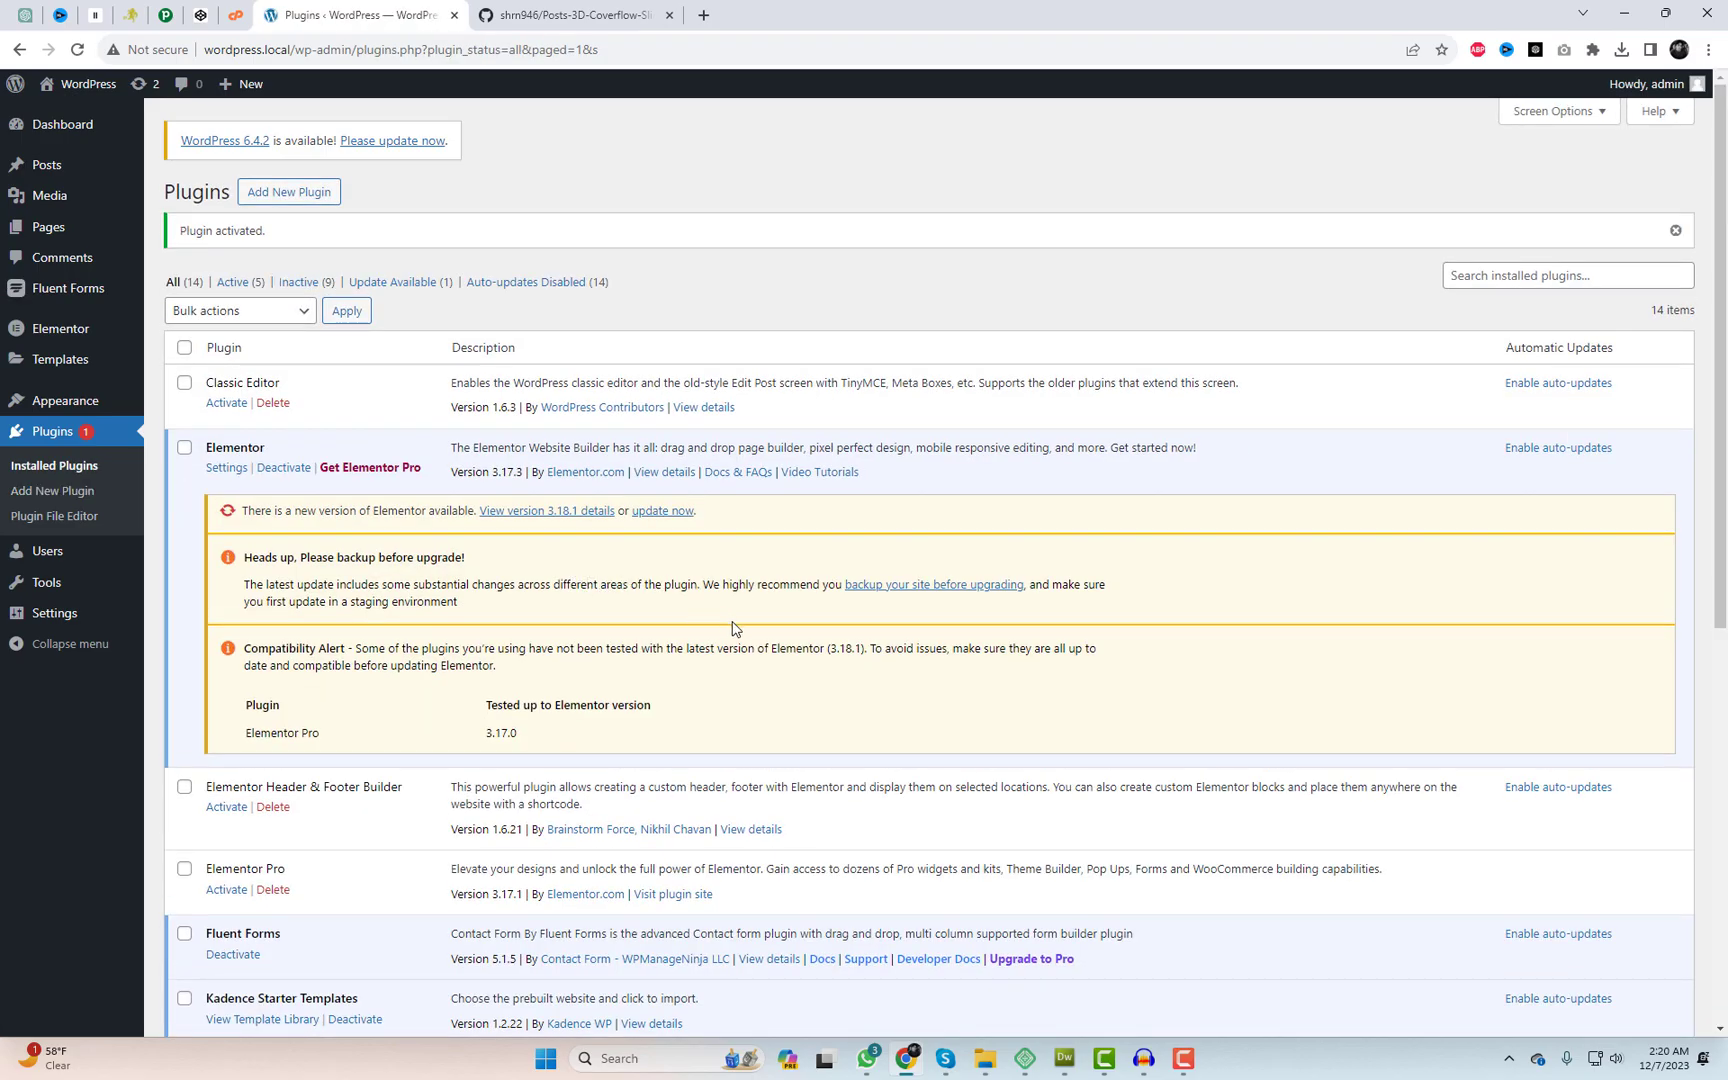
scroll(732, 630, "down", 5)
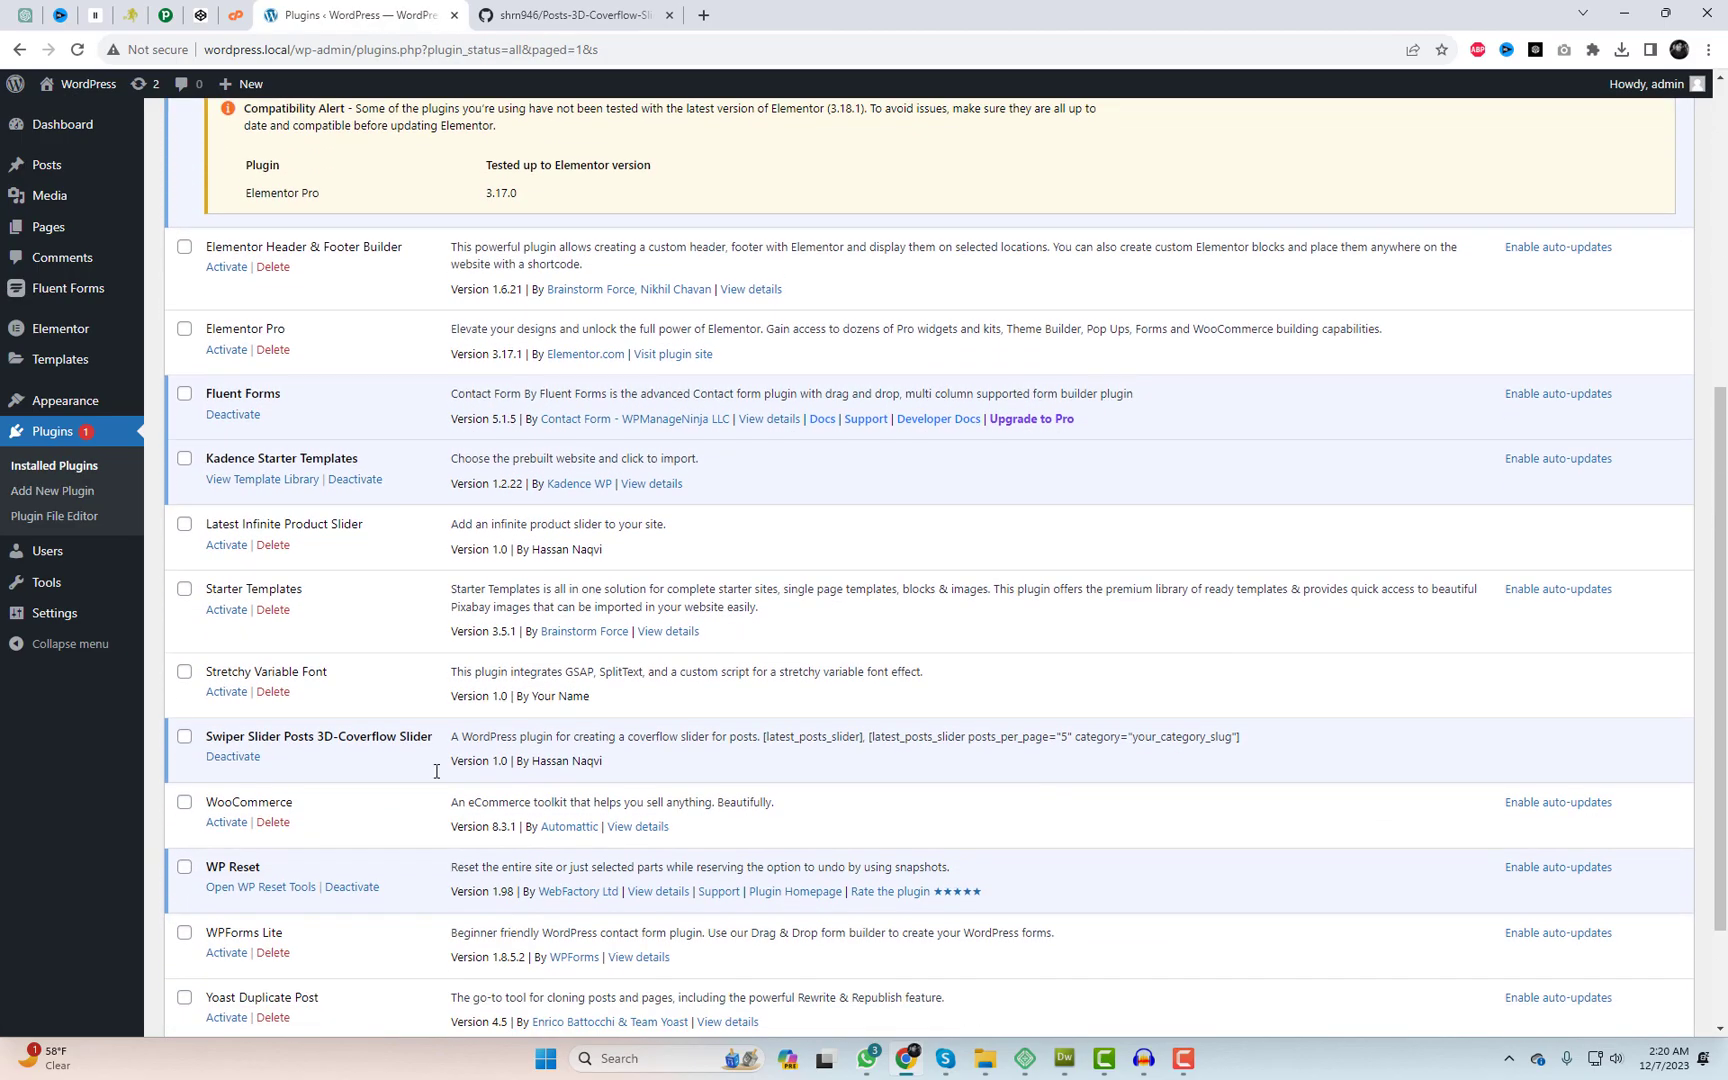
left_click_drag(207, 740, 440, 745)
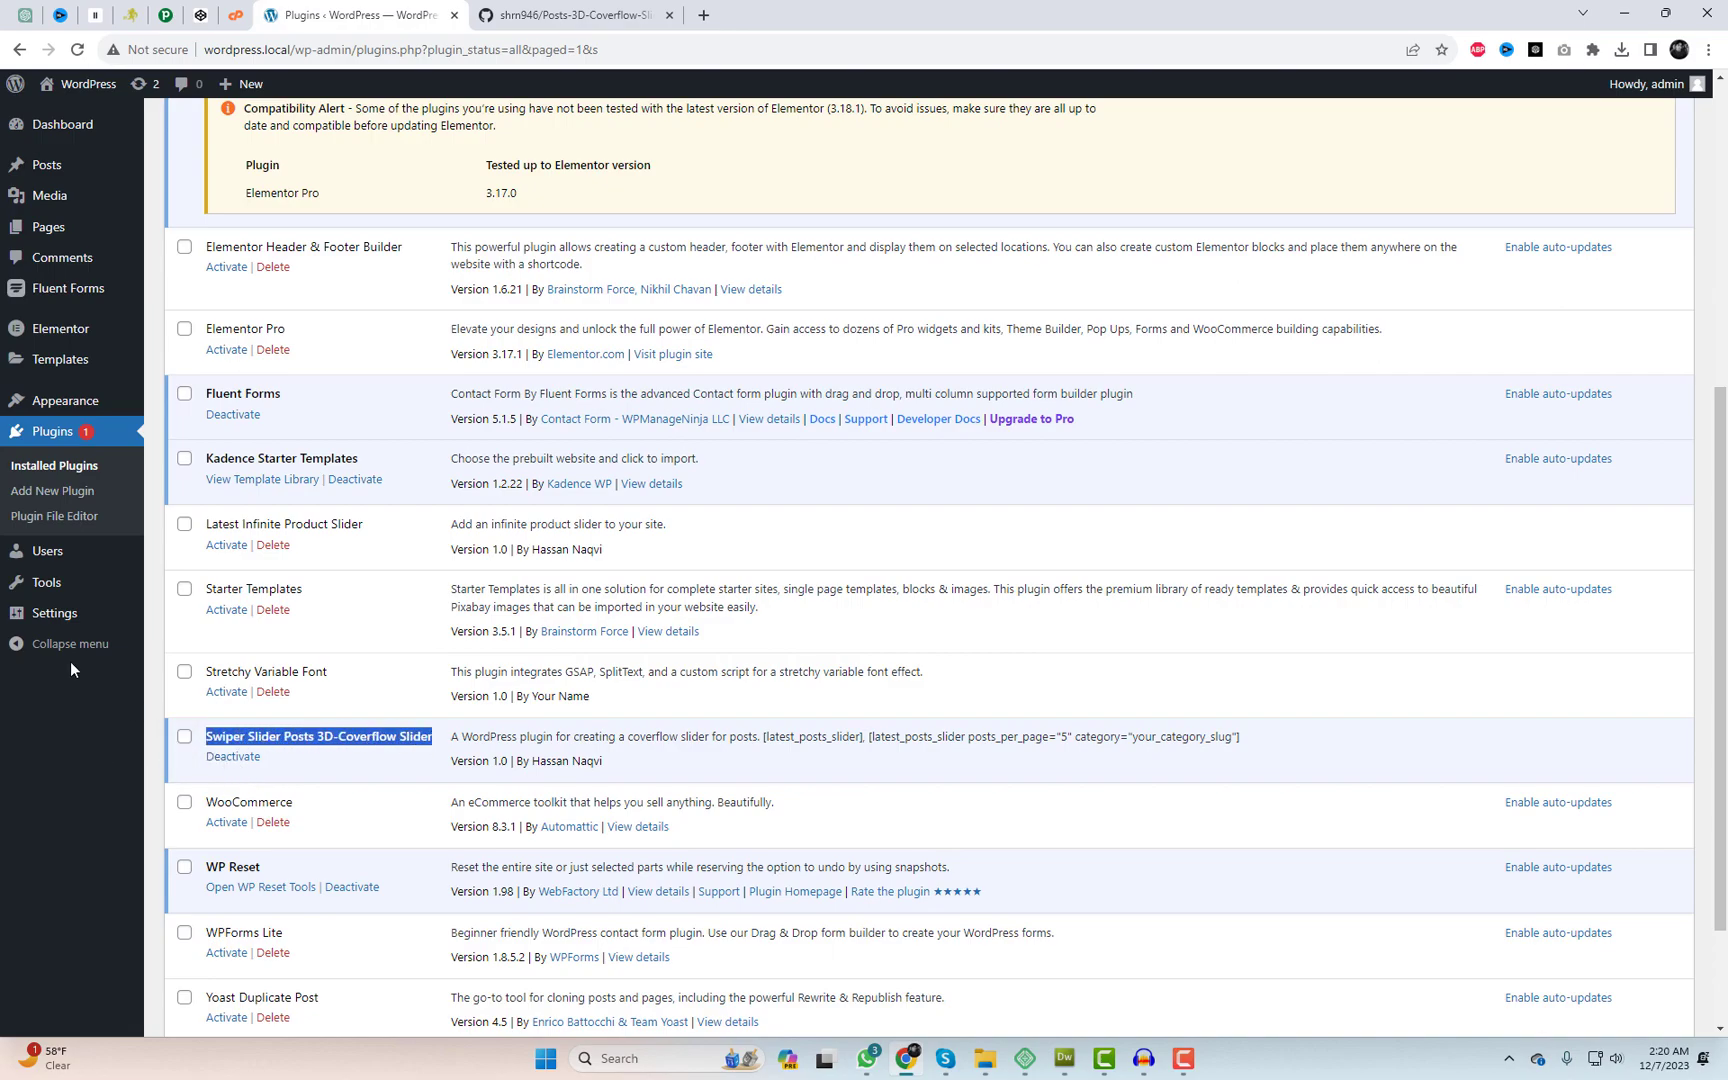
Open the Coverflow Post Slider settings and examine the shortcode examples for default, category-specific and post-count displays
mouse_move(88, 620)
left_click(238, 795)
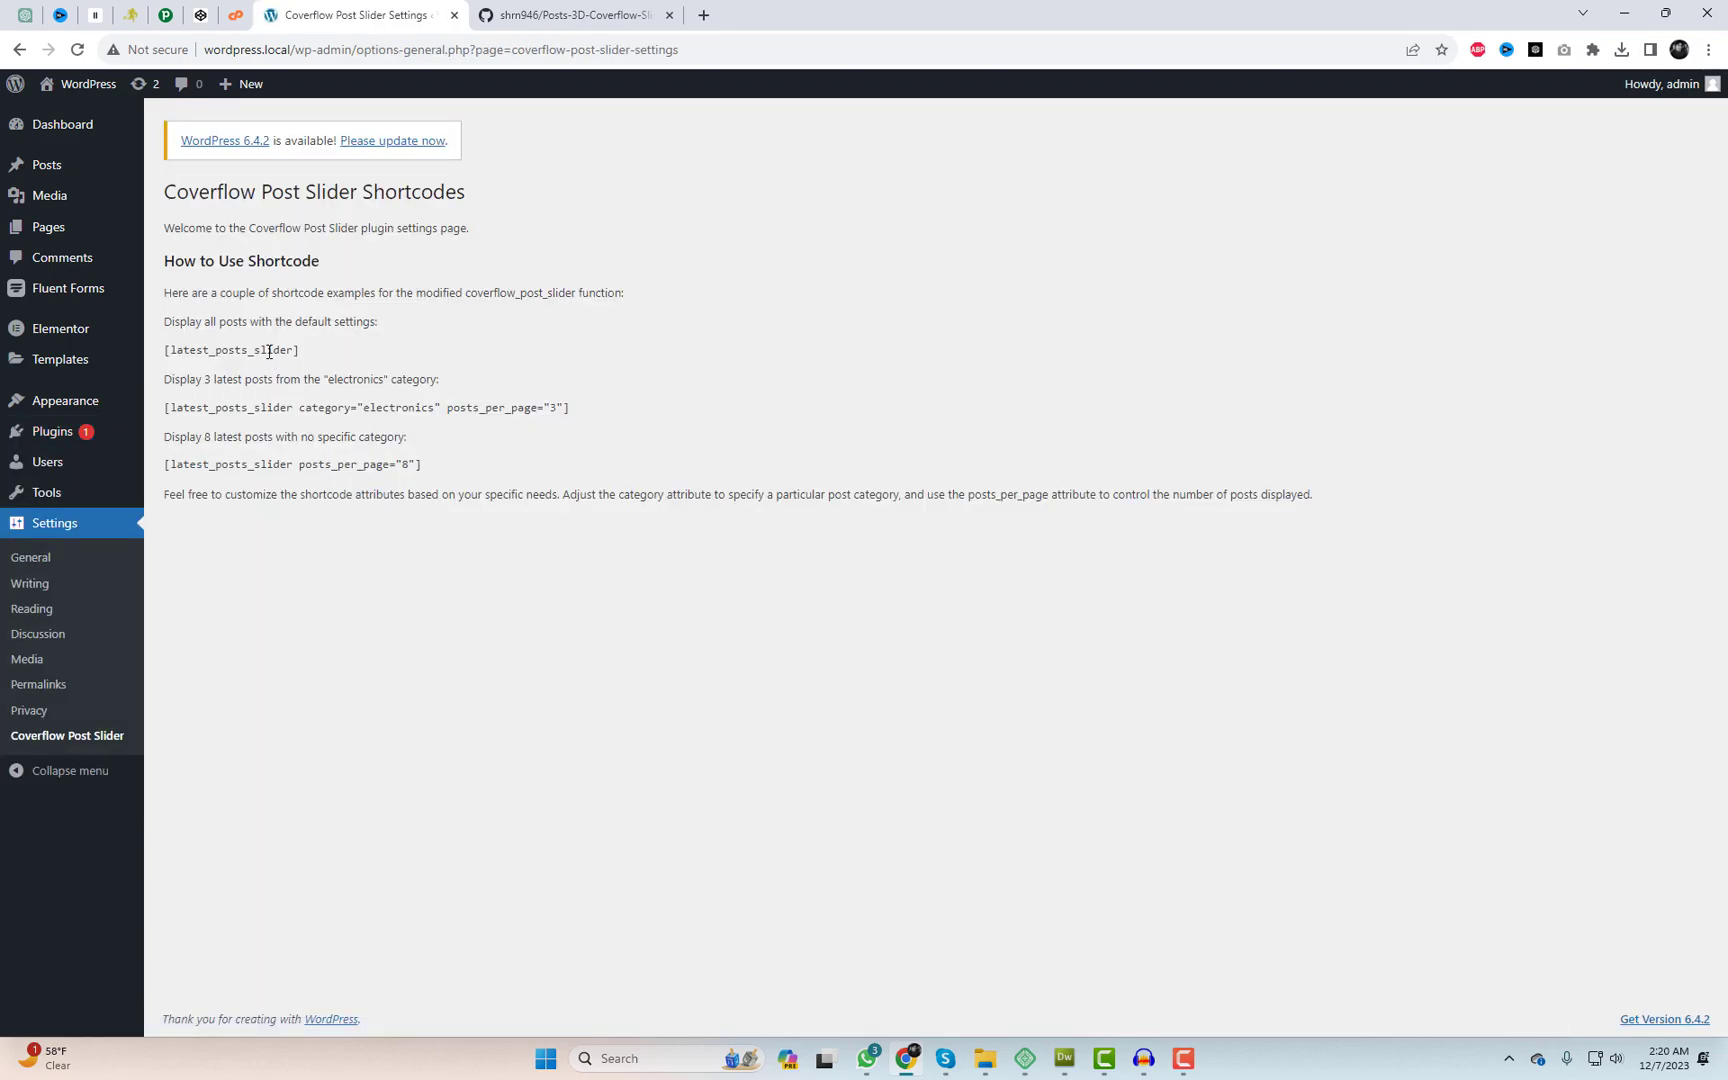
triple_click(269, 351)
right_click(270, 345)
left_click(522, 359)
left_click(519, 374)
triple_click(418, 410)
left_click(607, 447)
triple_click(395, 468)
left_click(539, 578)
Open the site's themes in a separate browser tab and view the details of the active Kadence theme
mouse_move(77, 414)
right_click(204, 409)
left_click(252, 424)
left_click(537, 24)
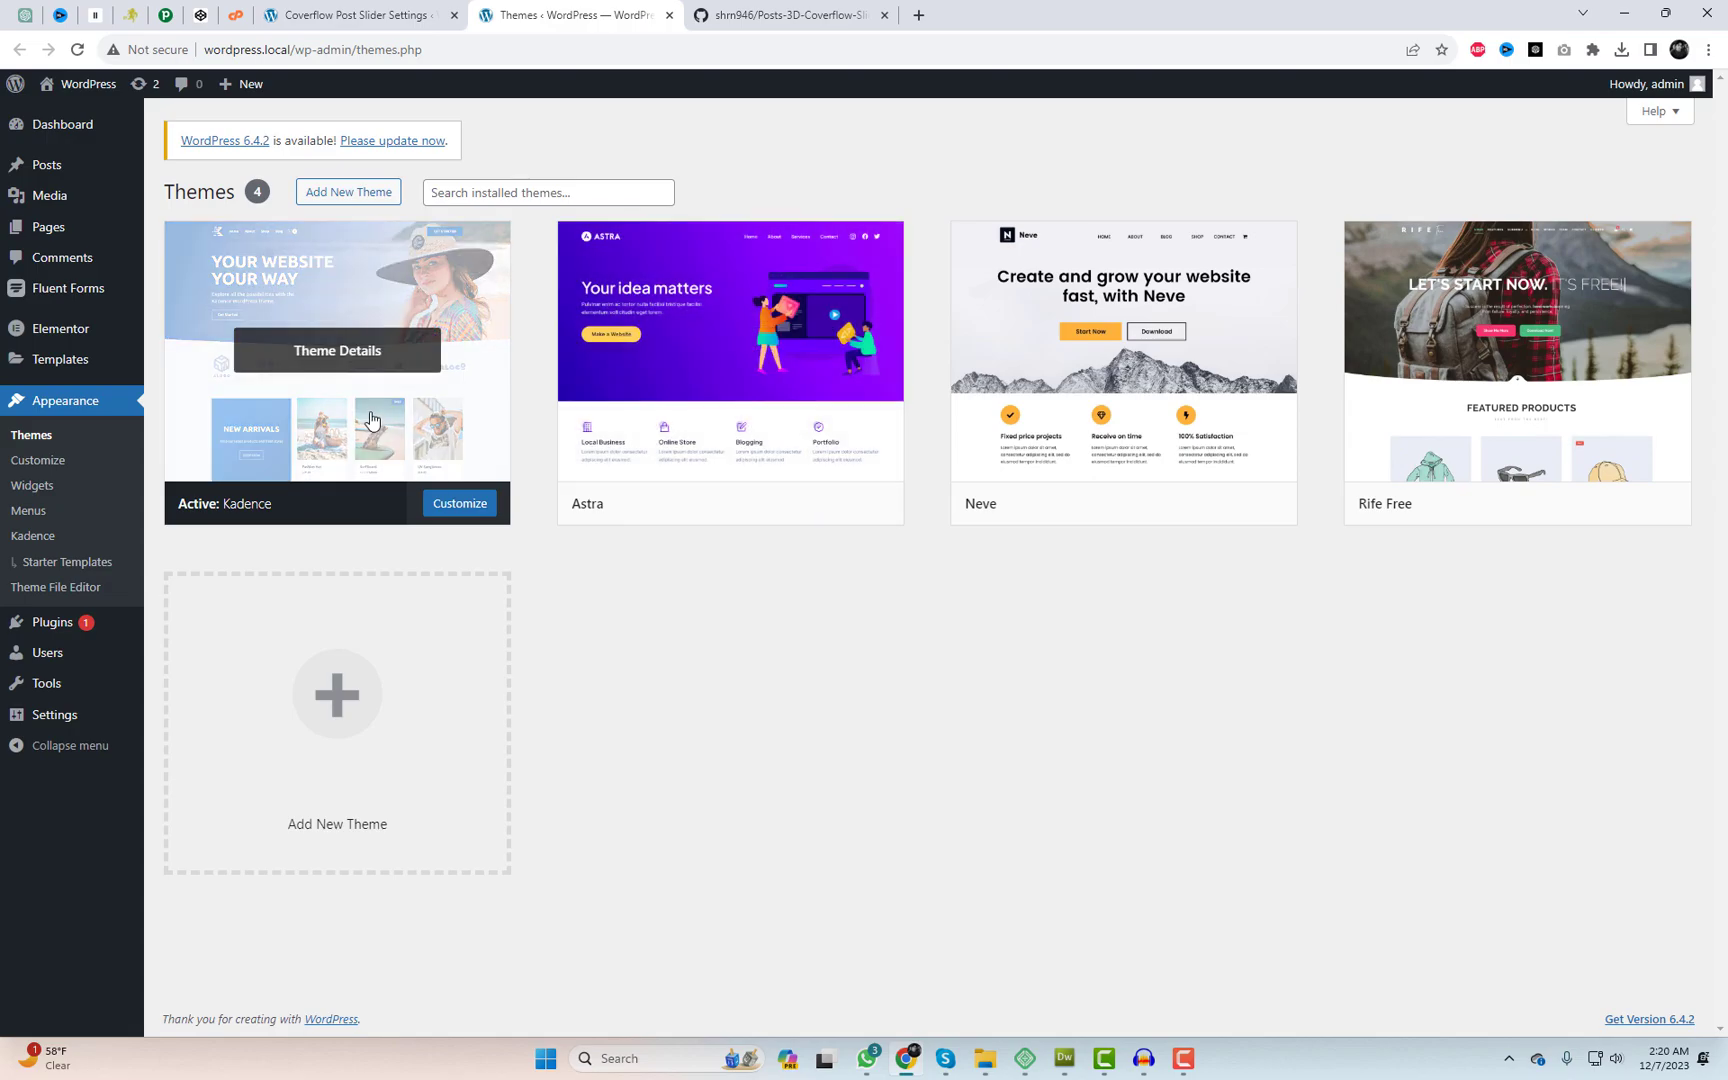
left_click(295, 492)
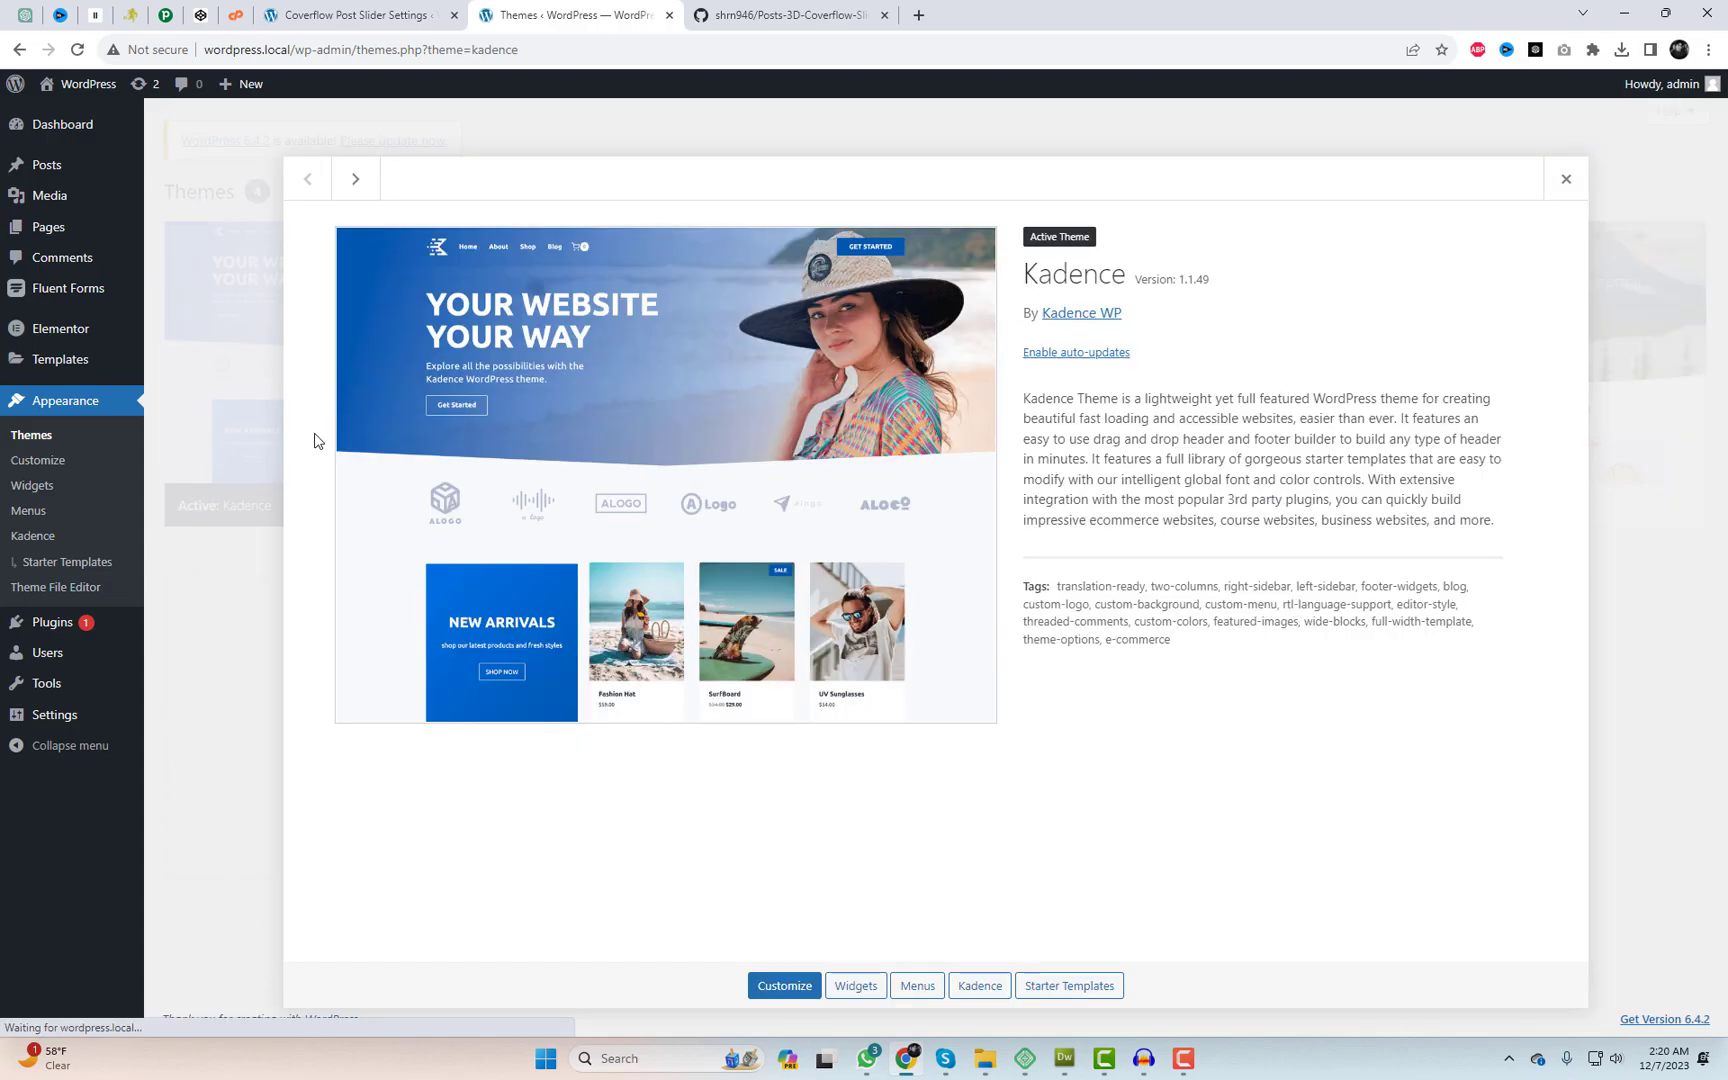
left_click(1564, 178)
Edit the "Hello world!" post to use podcast922-2.jpg from the media library as its featured image, and update it
left_click(175, 173)
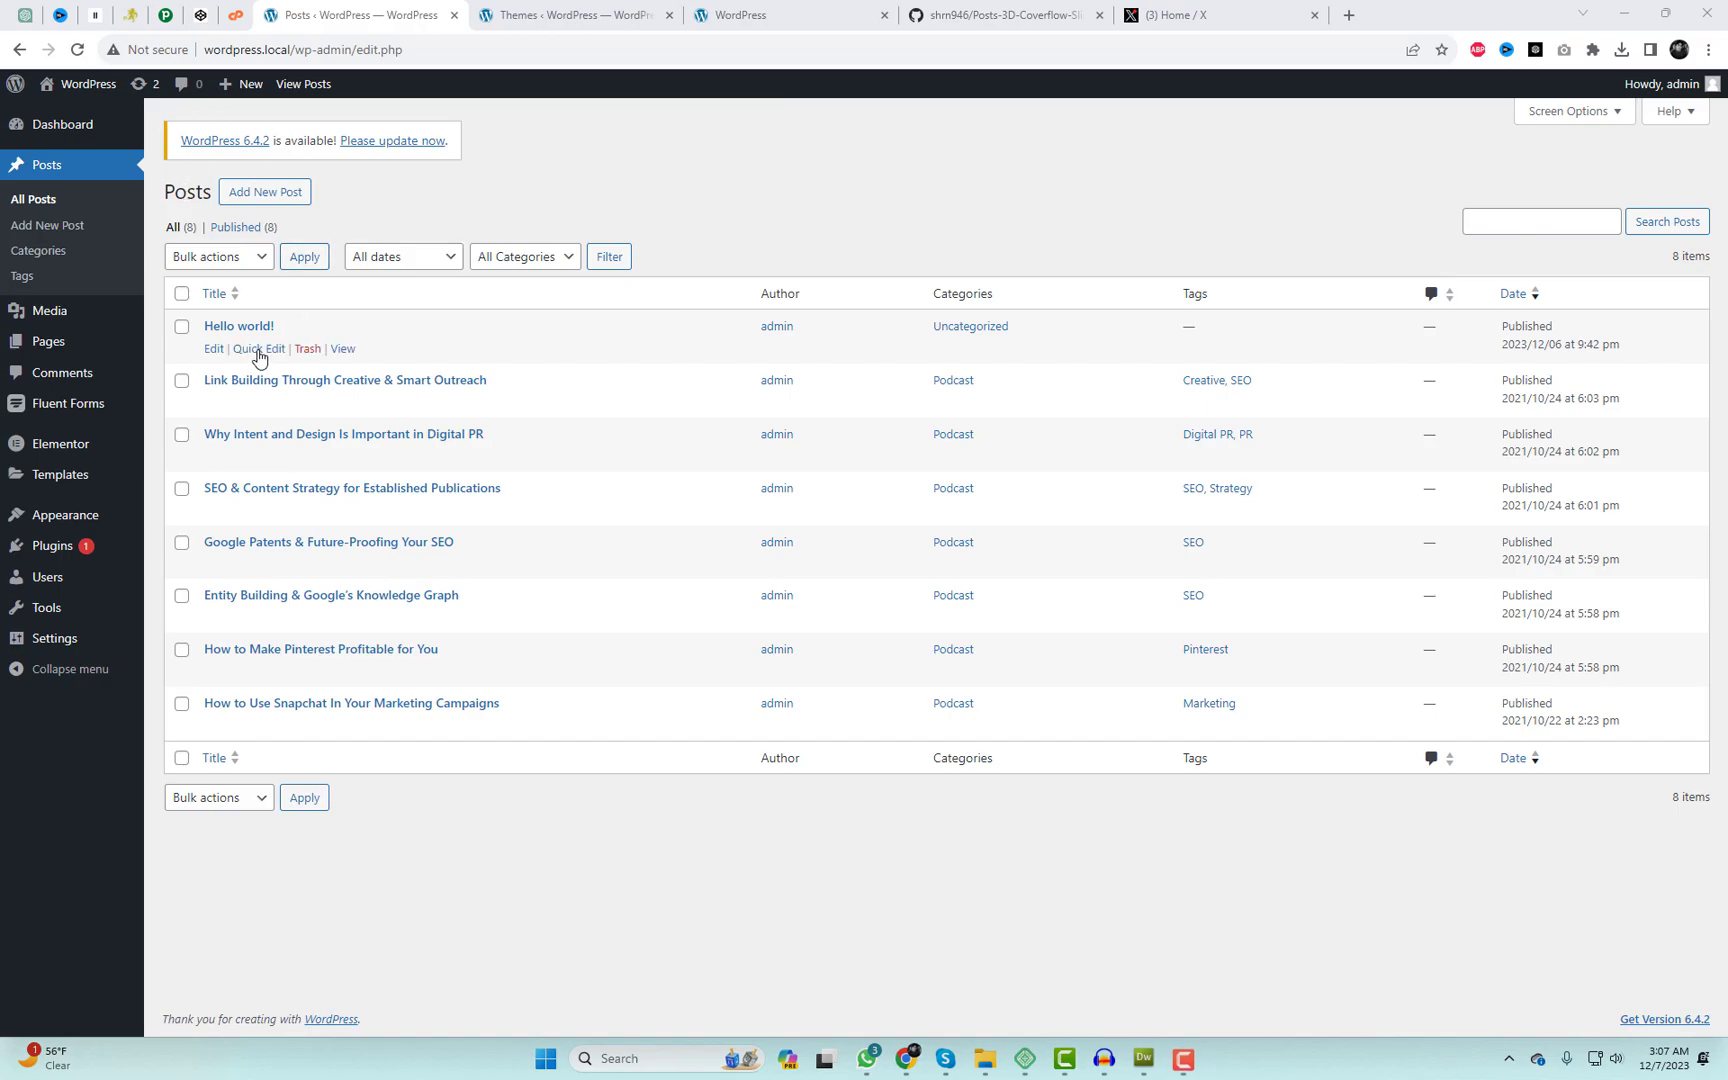
left_click(214, 349)
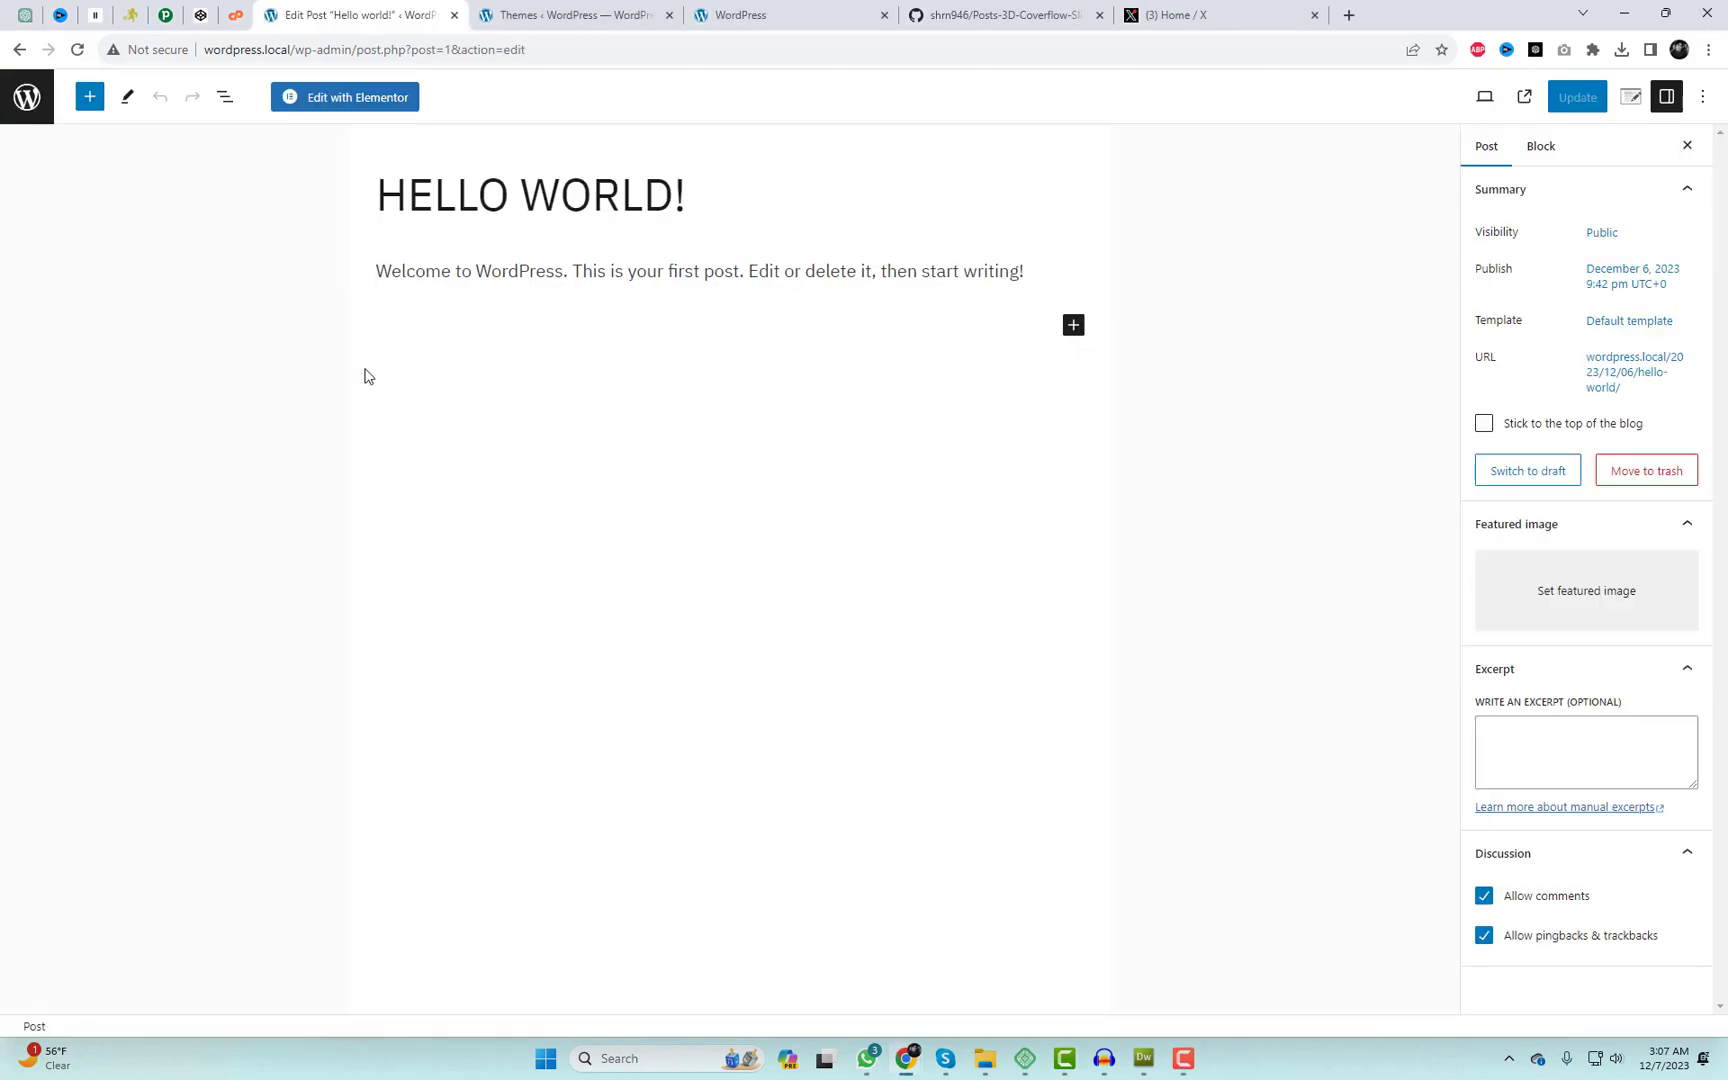
scroll(1686, 832, "down", 3)
left_click(1600, 770)
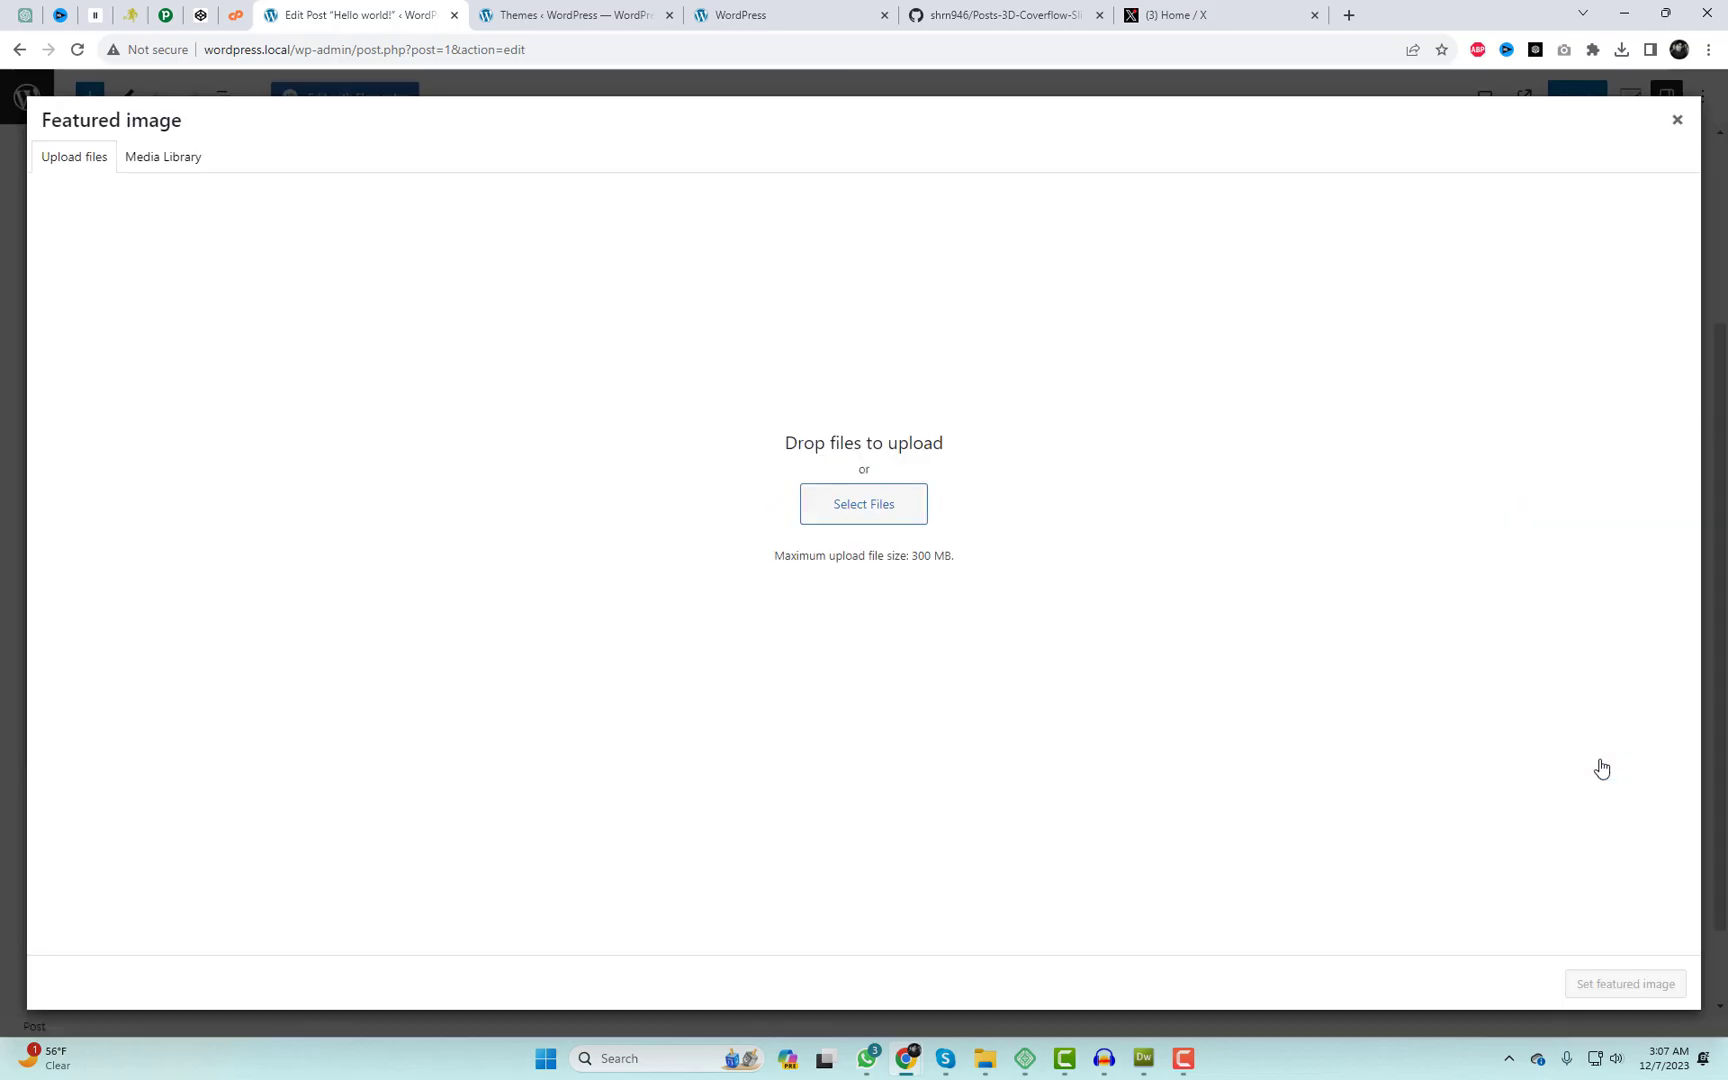
left_click(160, 158)
scroll(748, 729, "down", 3)
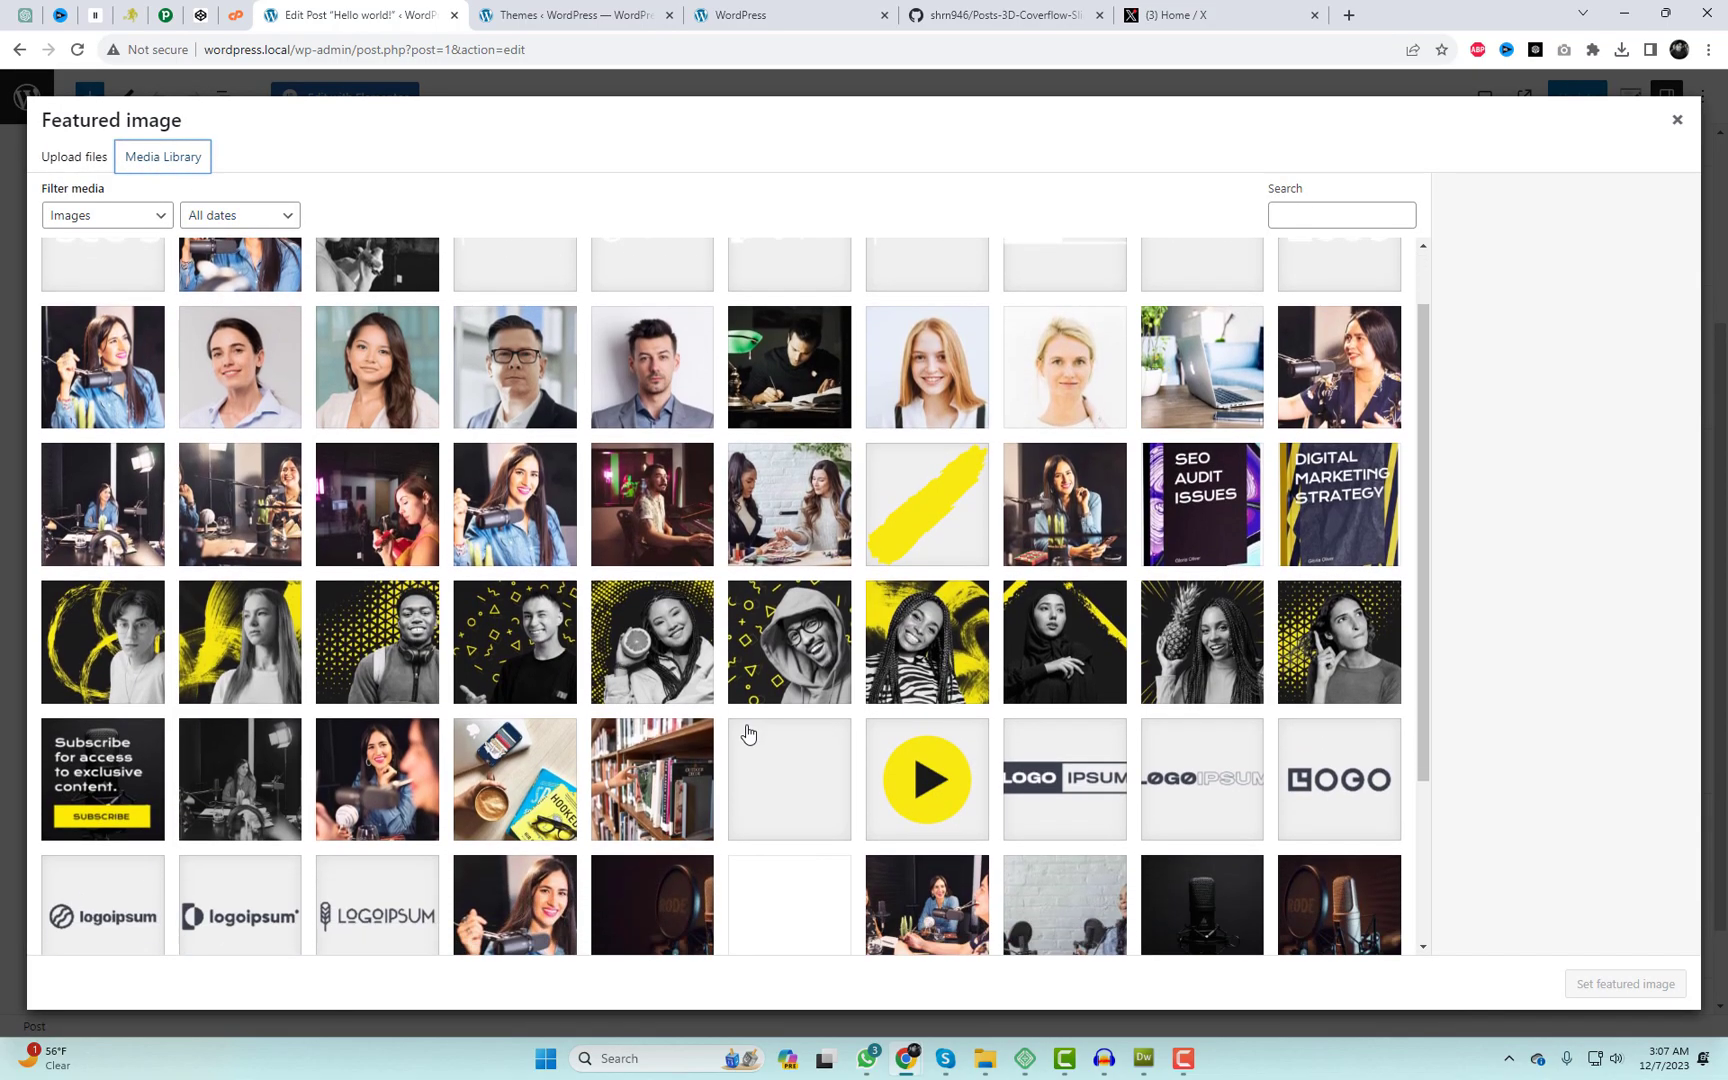
left_click(393, 543)
left_click(1610, 984)
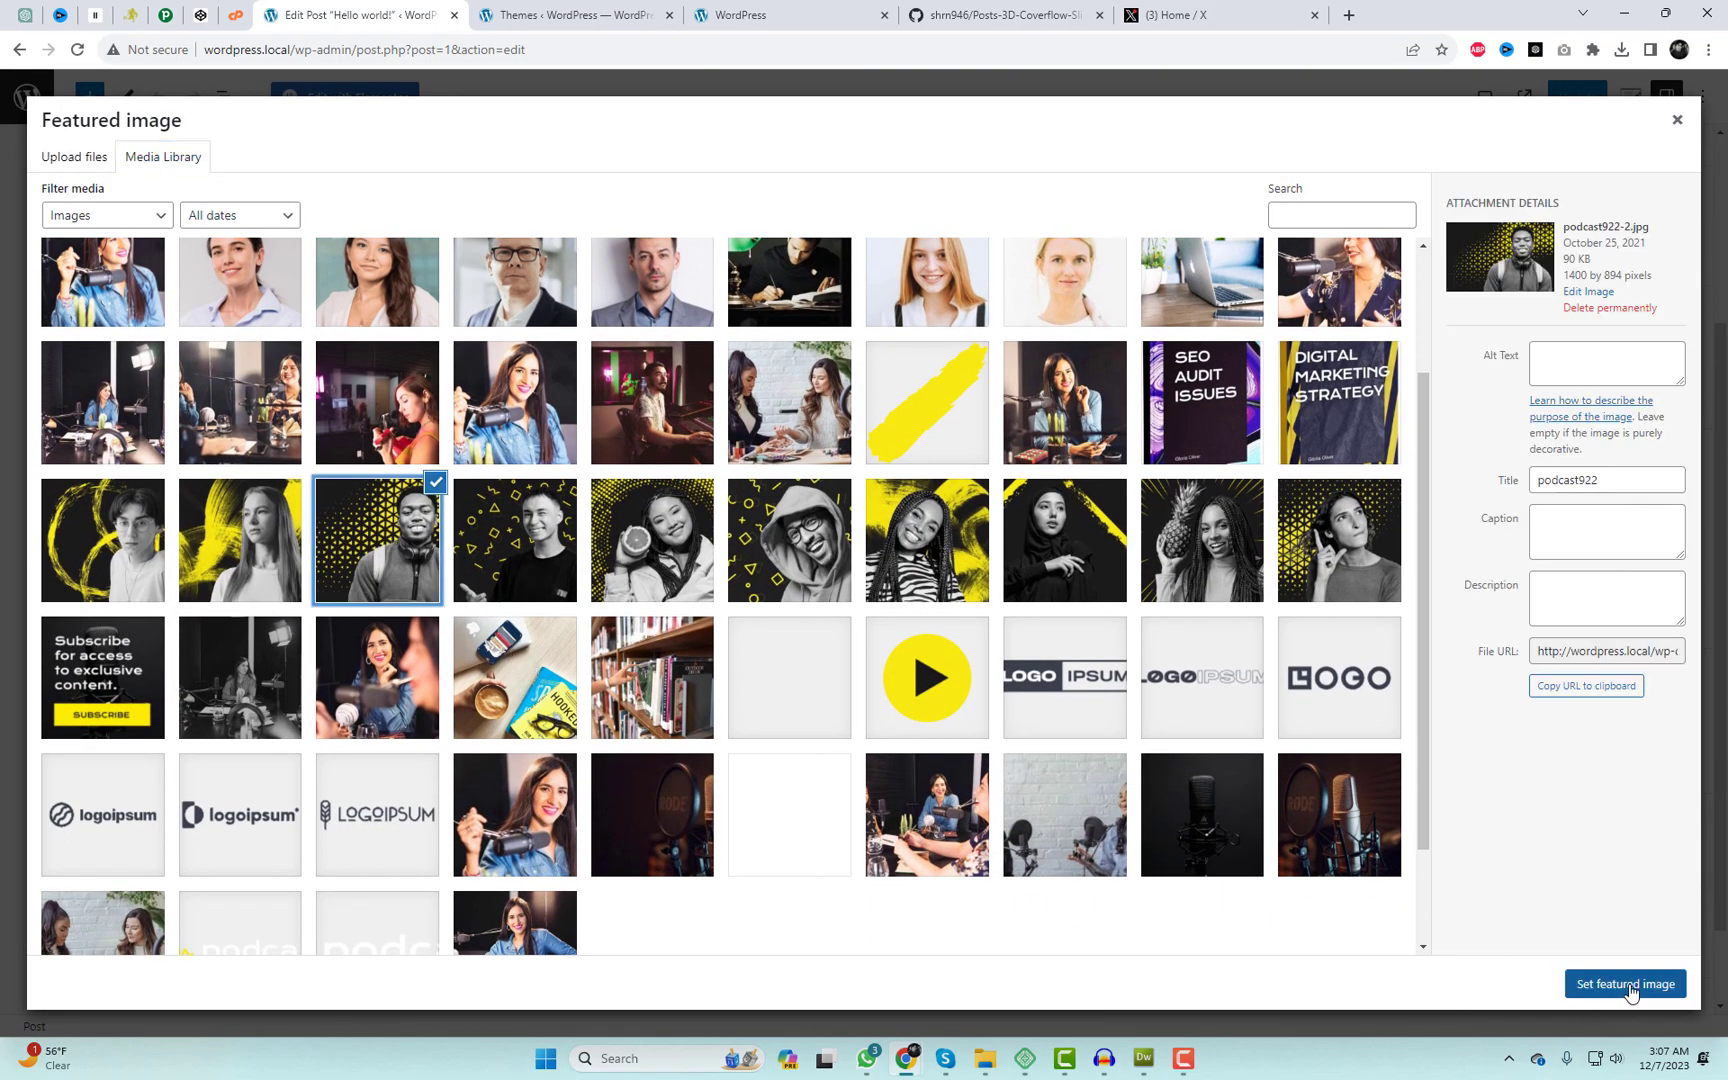
scroll(1552, 363, "up", 3)
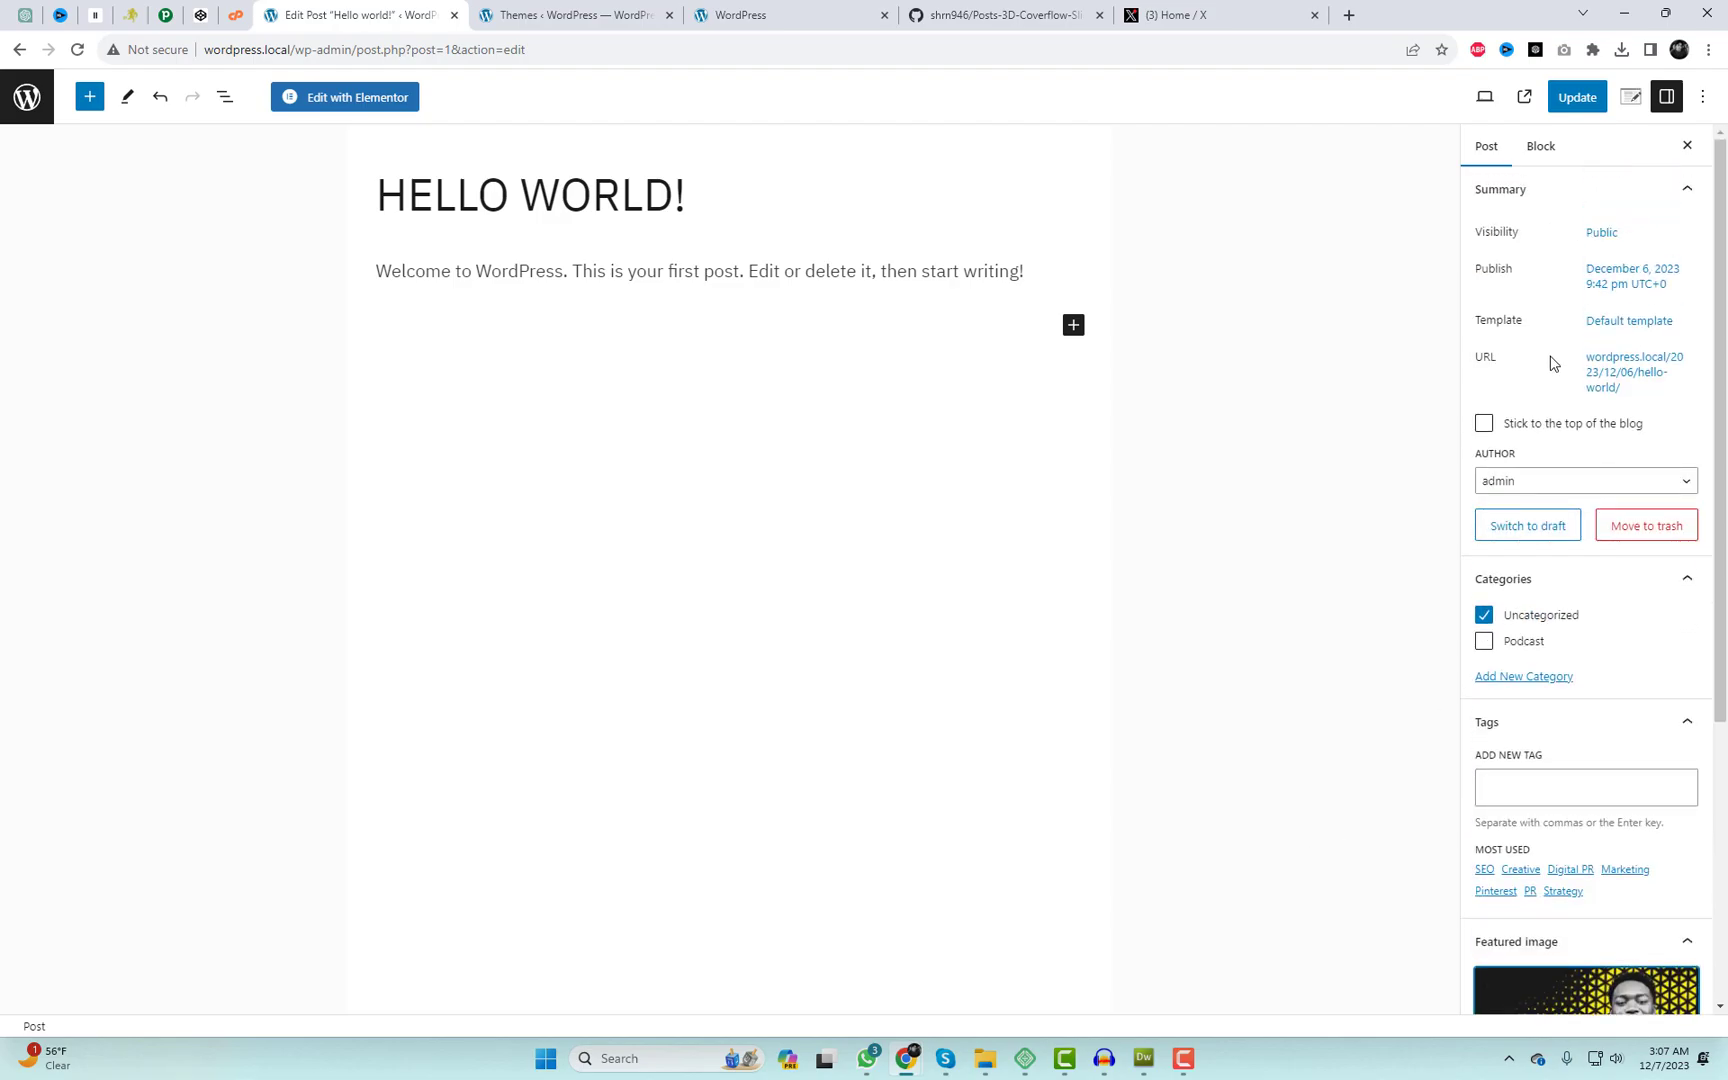
left_click(1576, 97)
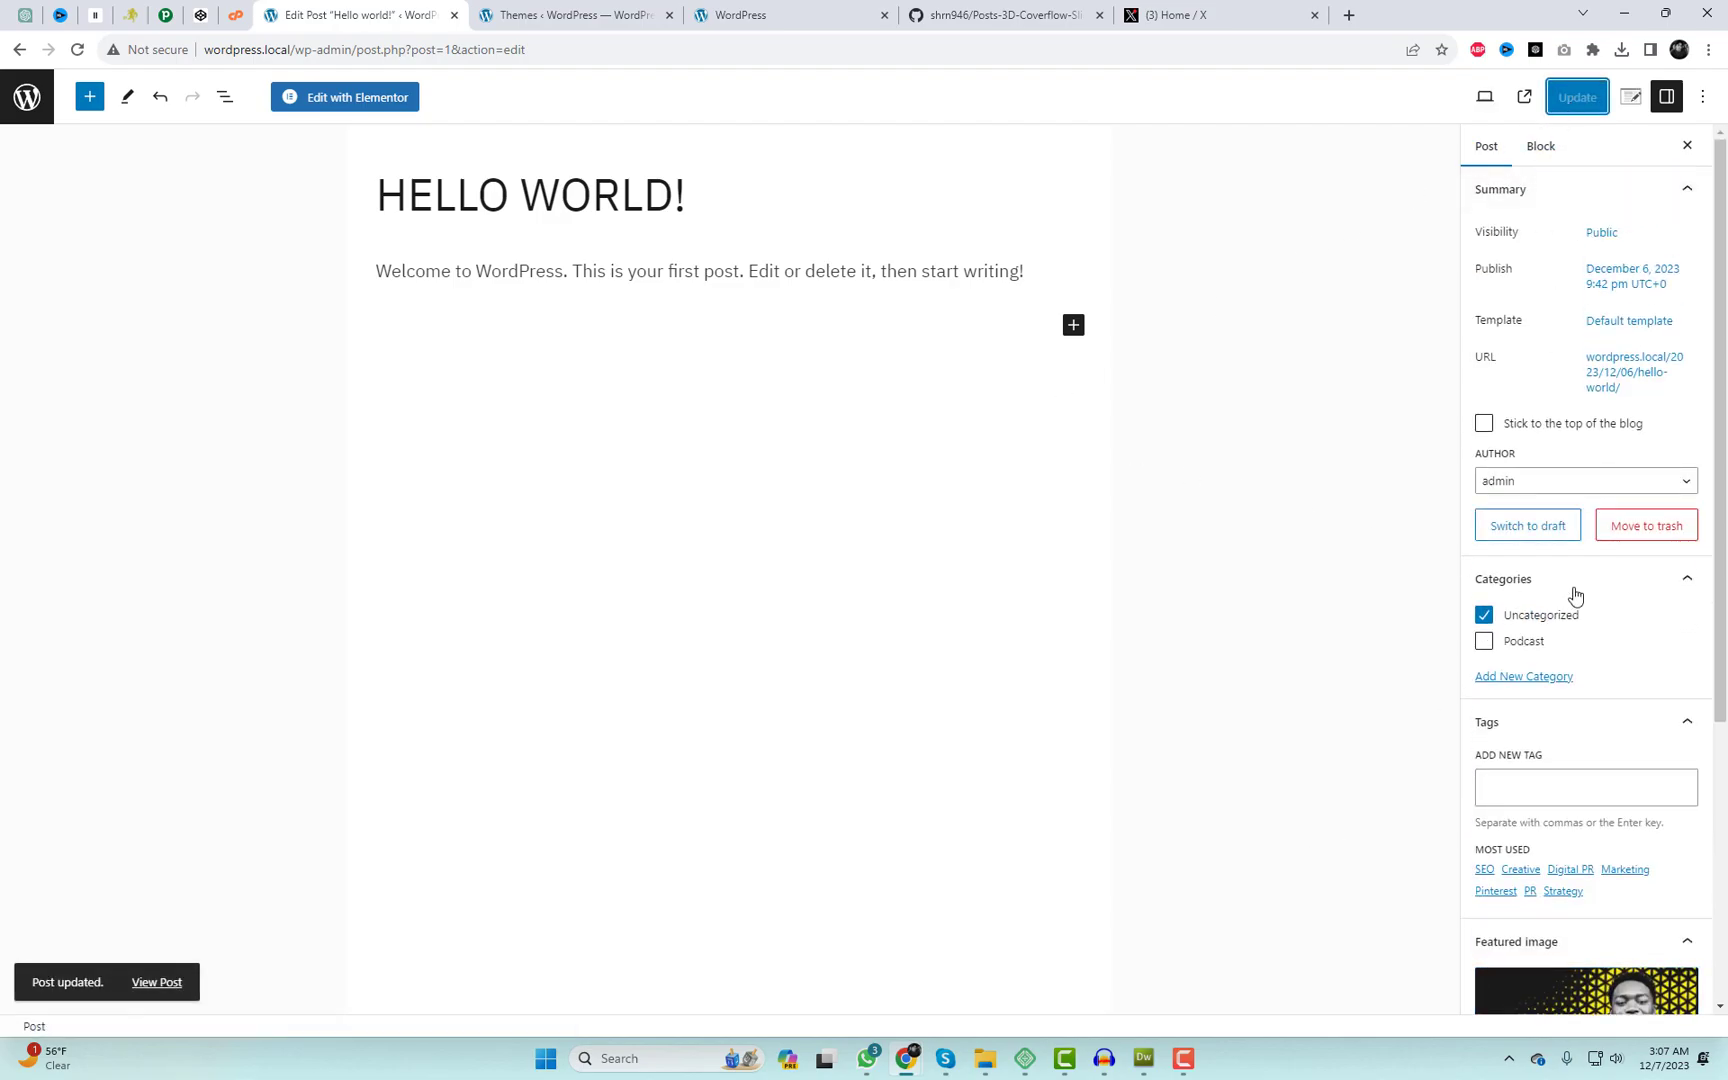
Add the "Hello world!" post to the Podcast category and update it
left_click(1484, 641)
left_click(1576, 104)
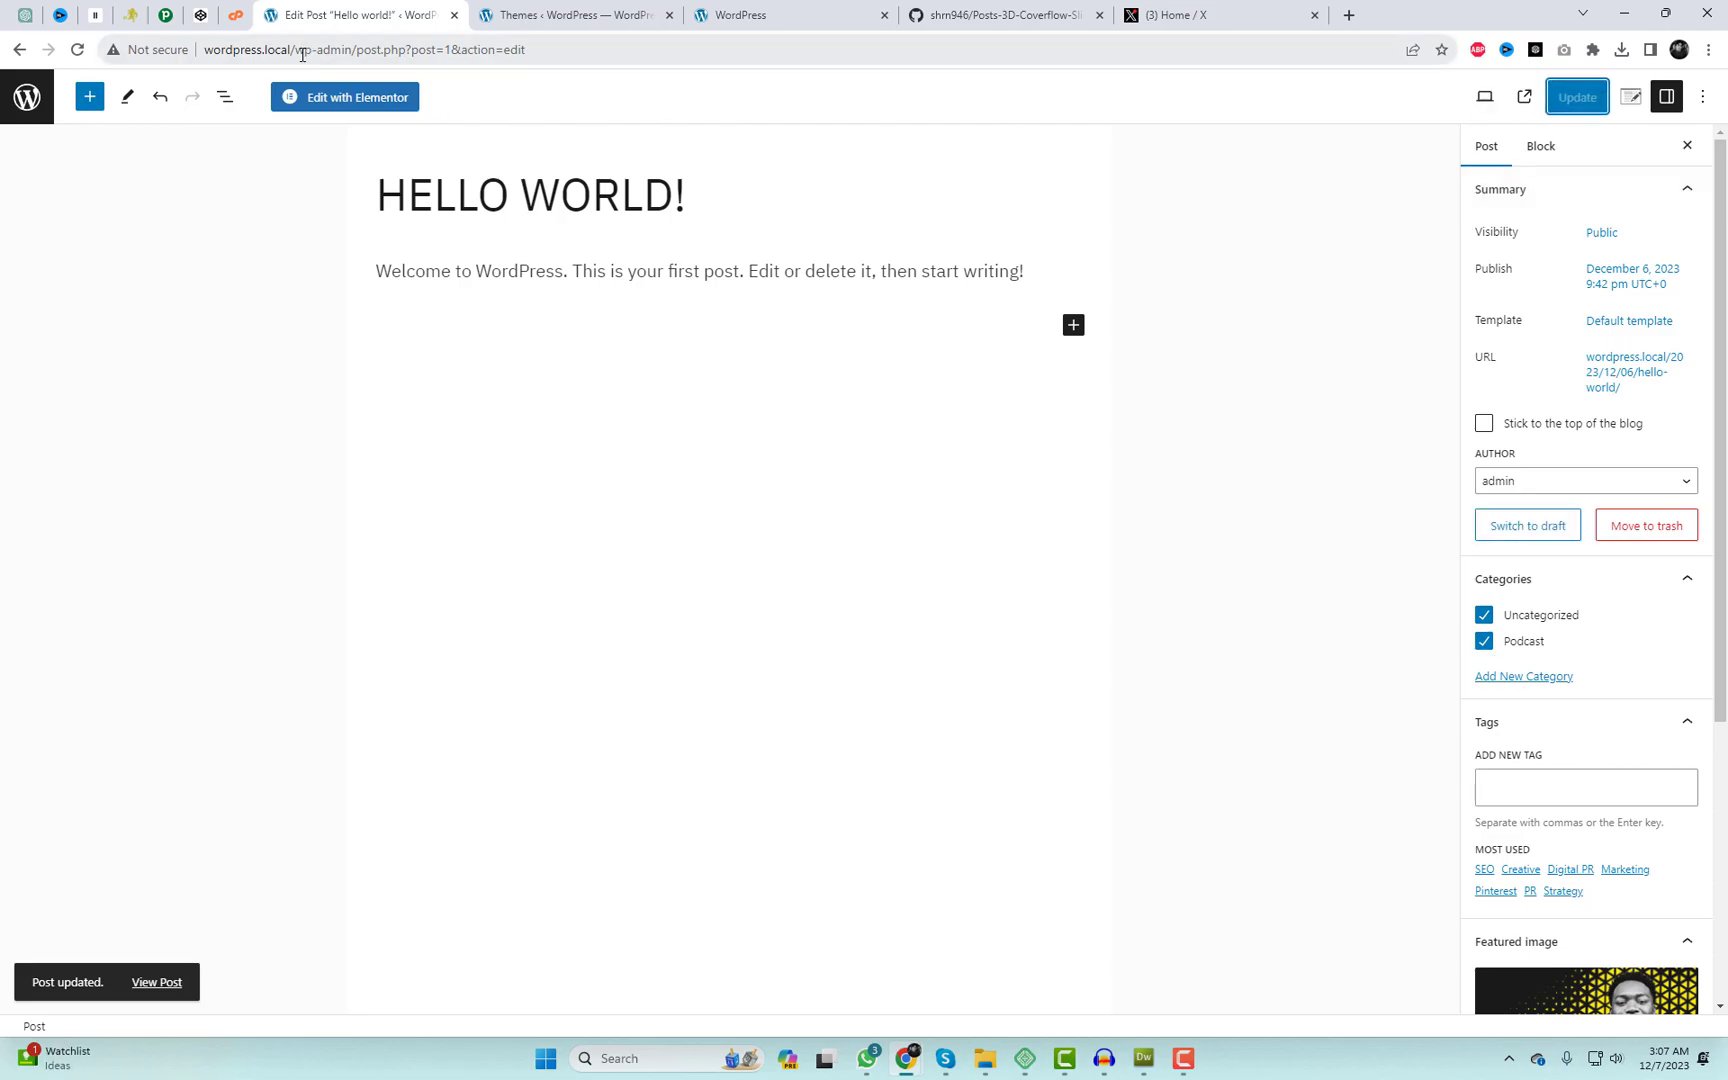
Go to the site's front page at wordpress.local
left_click_drag(302, 54, 745, 75)
type("=")
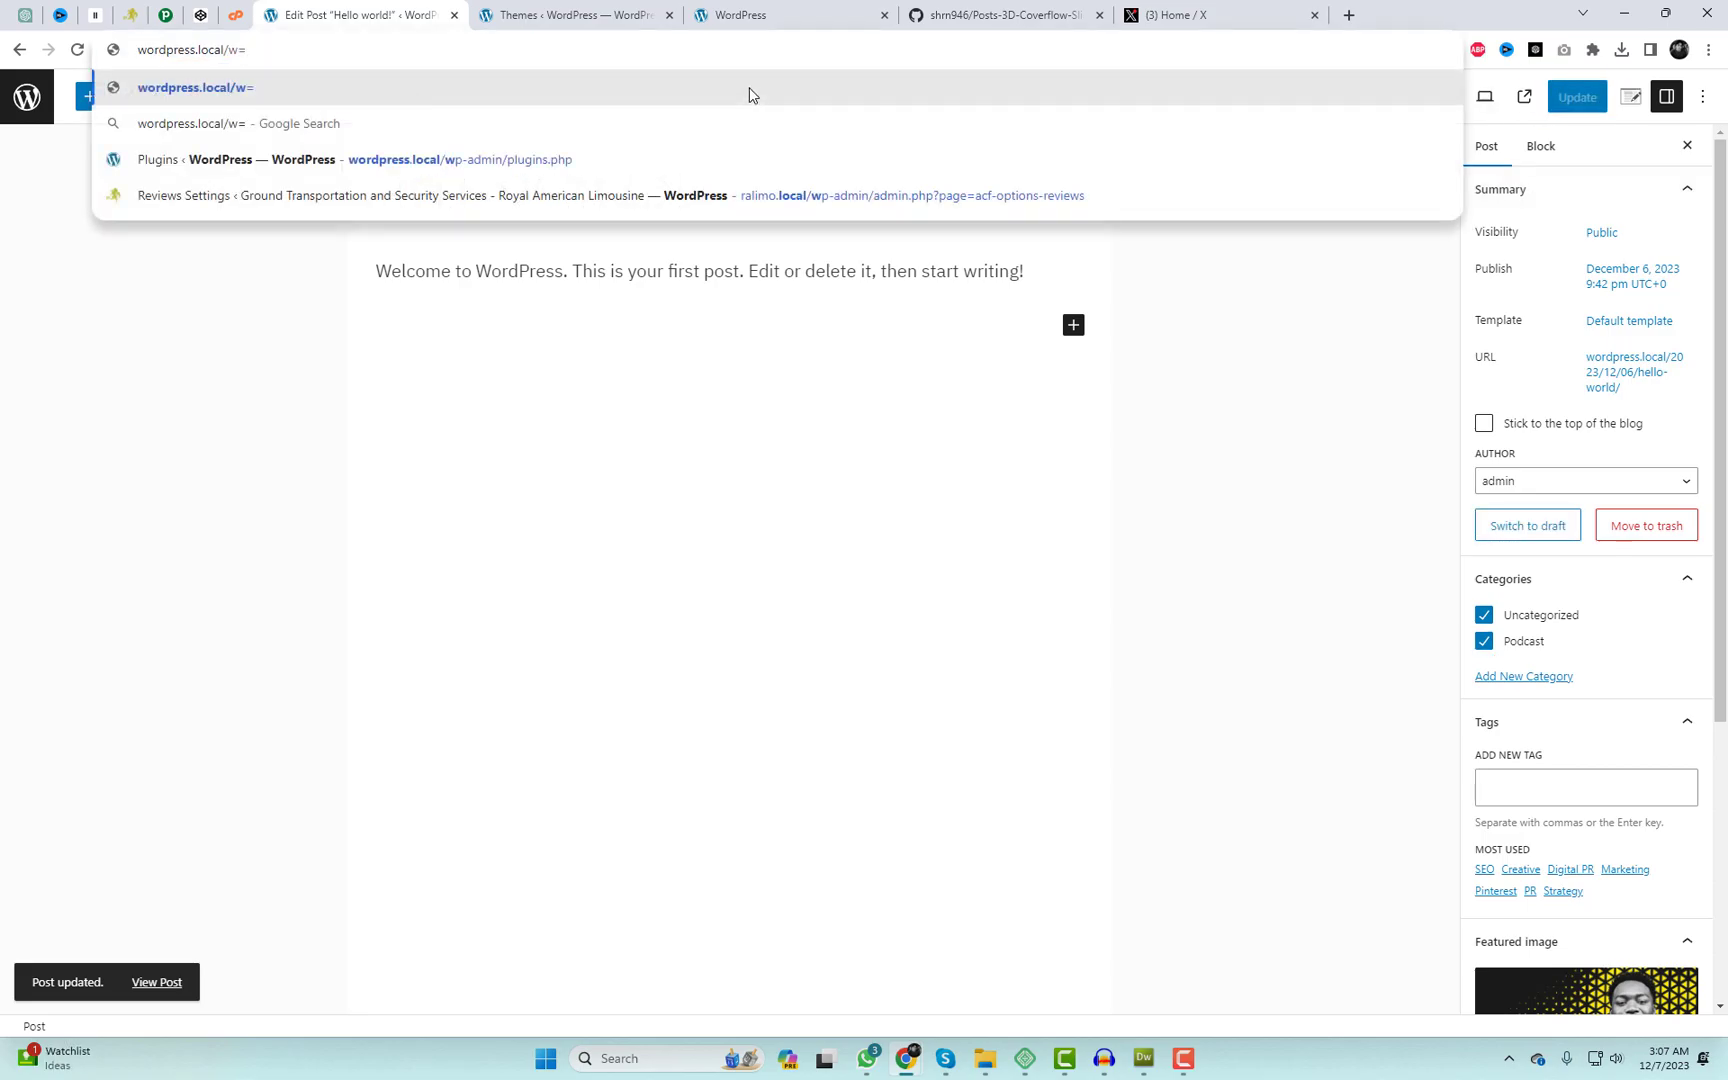
key("BackSpace")
key("BackSpace")
key("Return")
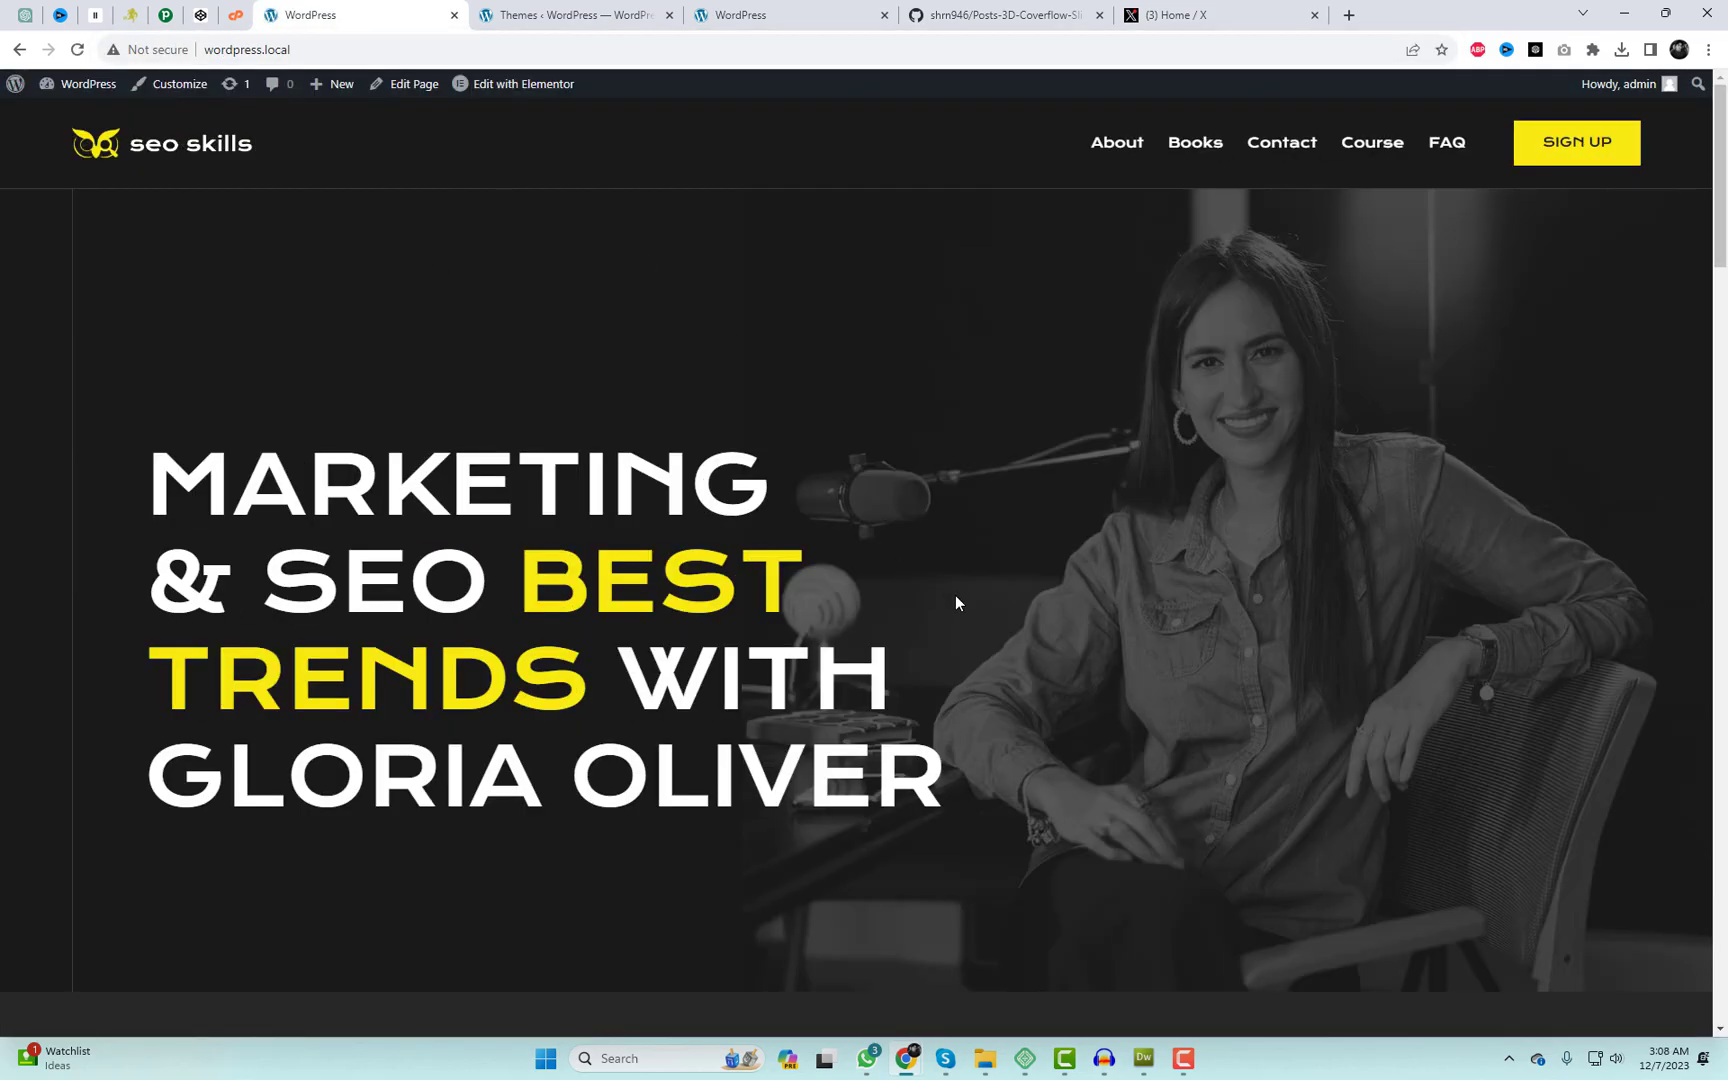
Open the home page in Elementor in a separate tab and copy the [latest_posts_slider] shortcode from the Coverflow Post Slider settings
middle_click(490, 86)
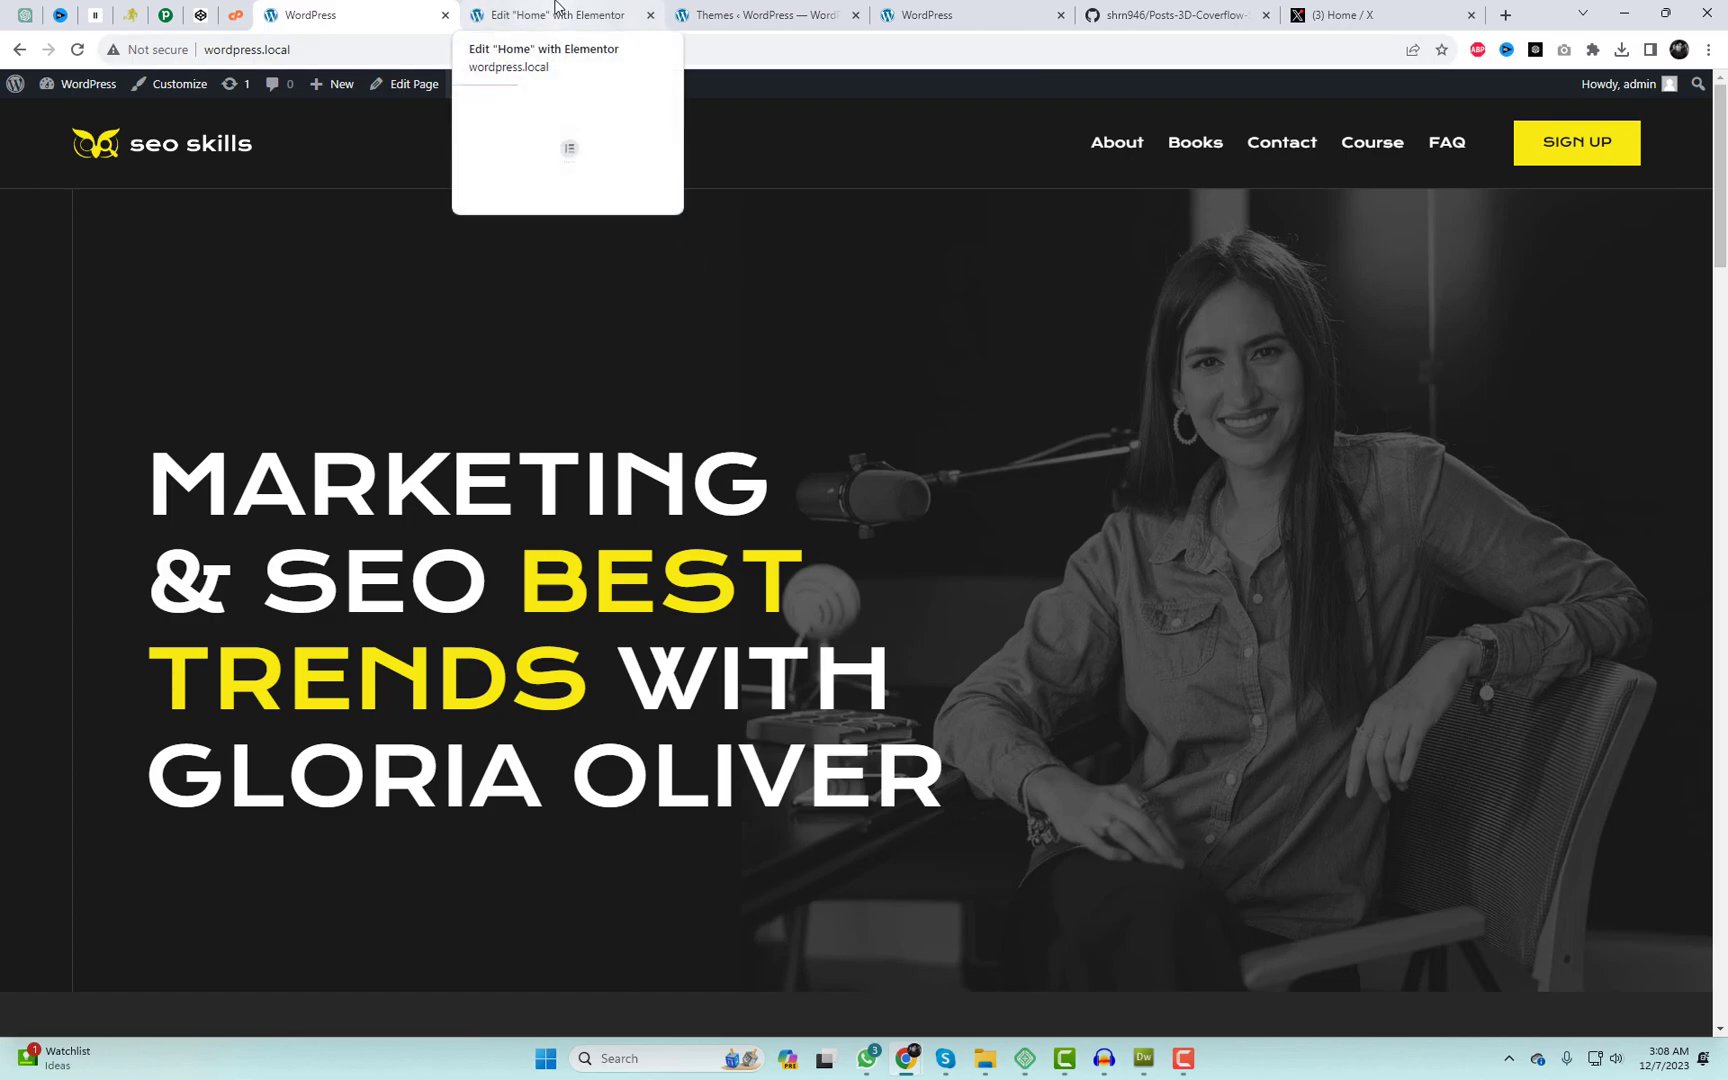
left_click(55, 118)
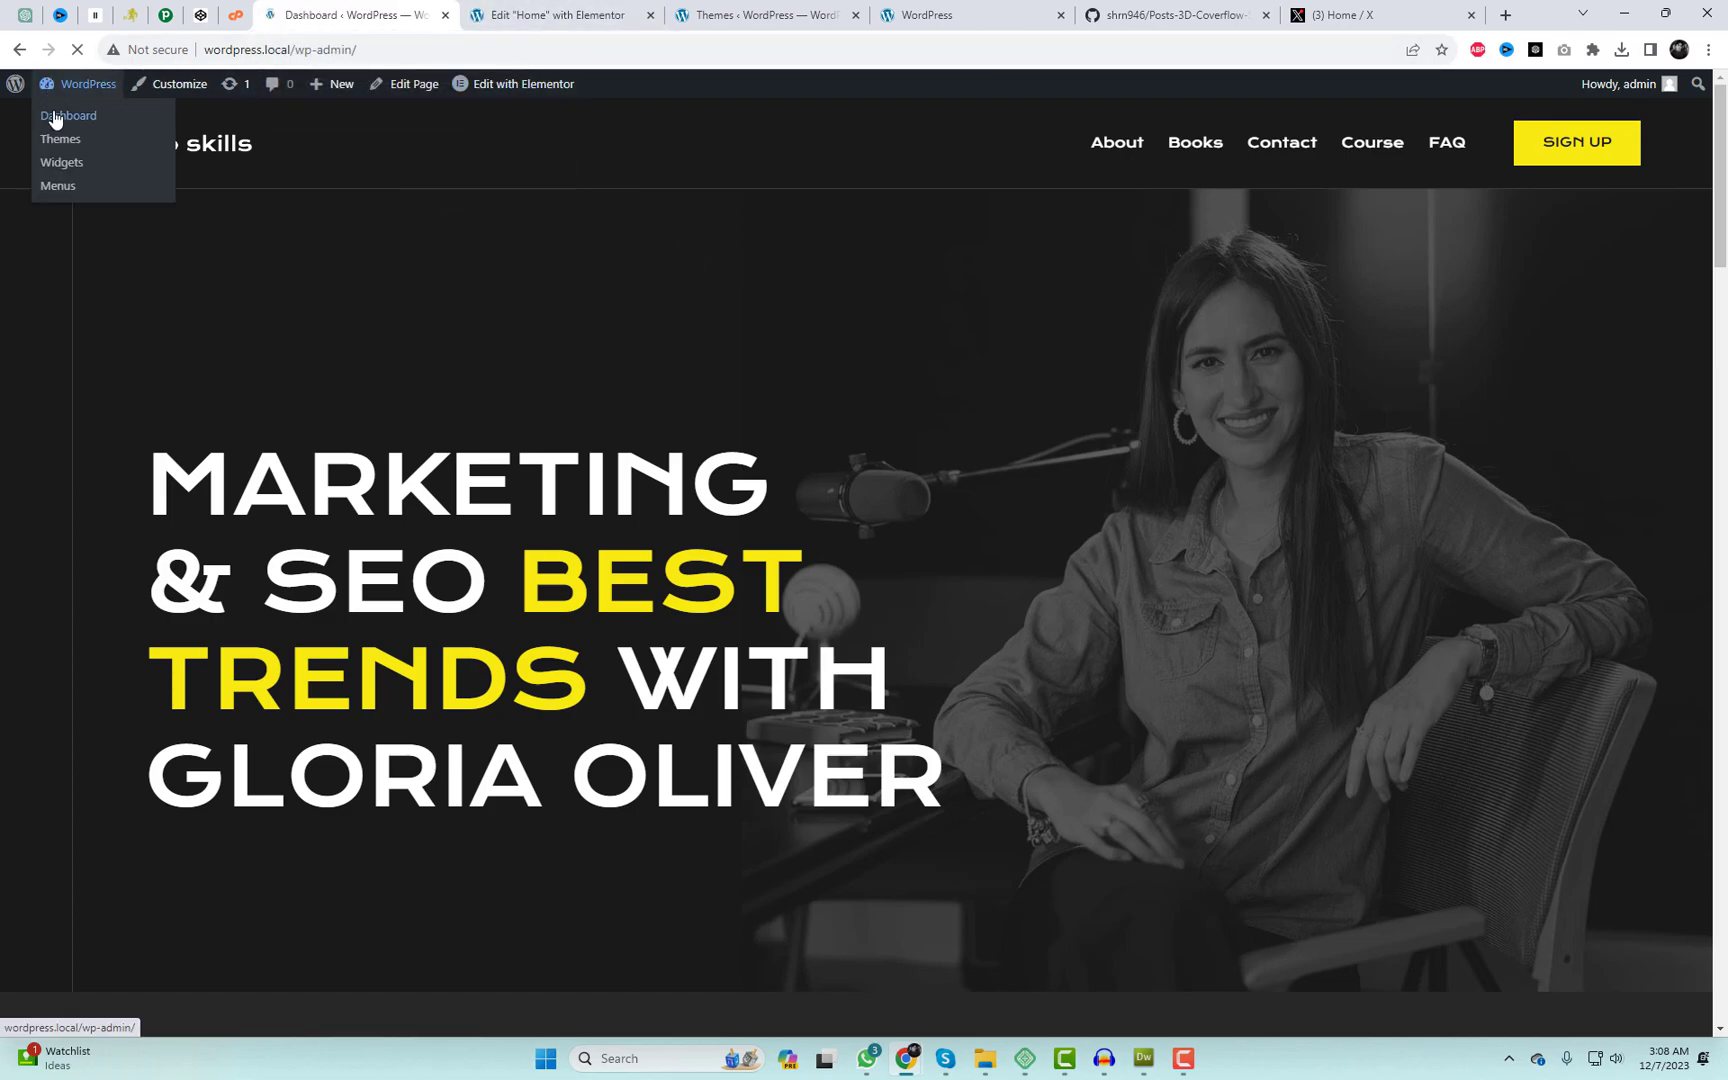
mouse_move(89, 596)
left_click(241, 765)
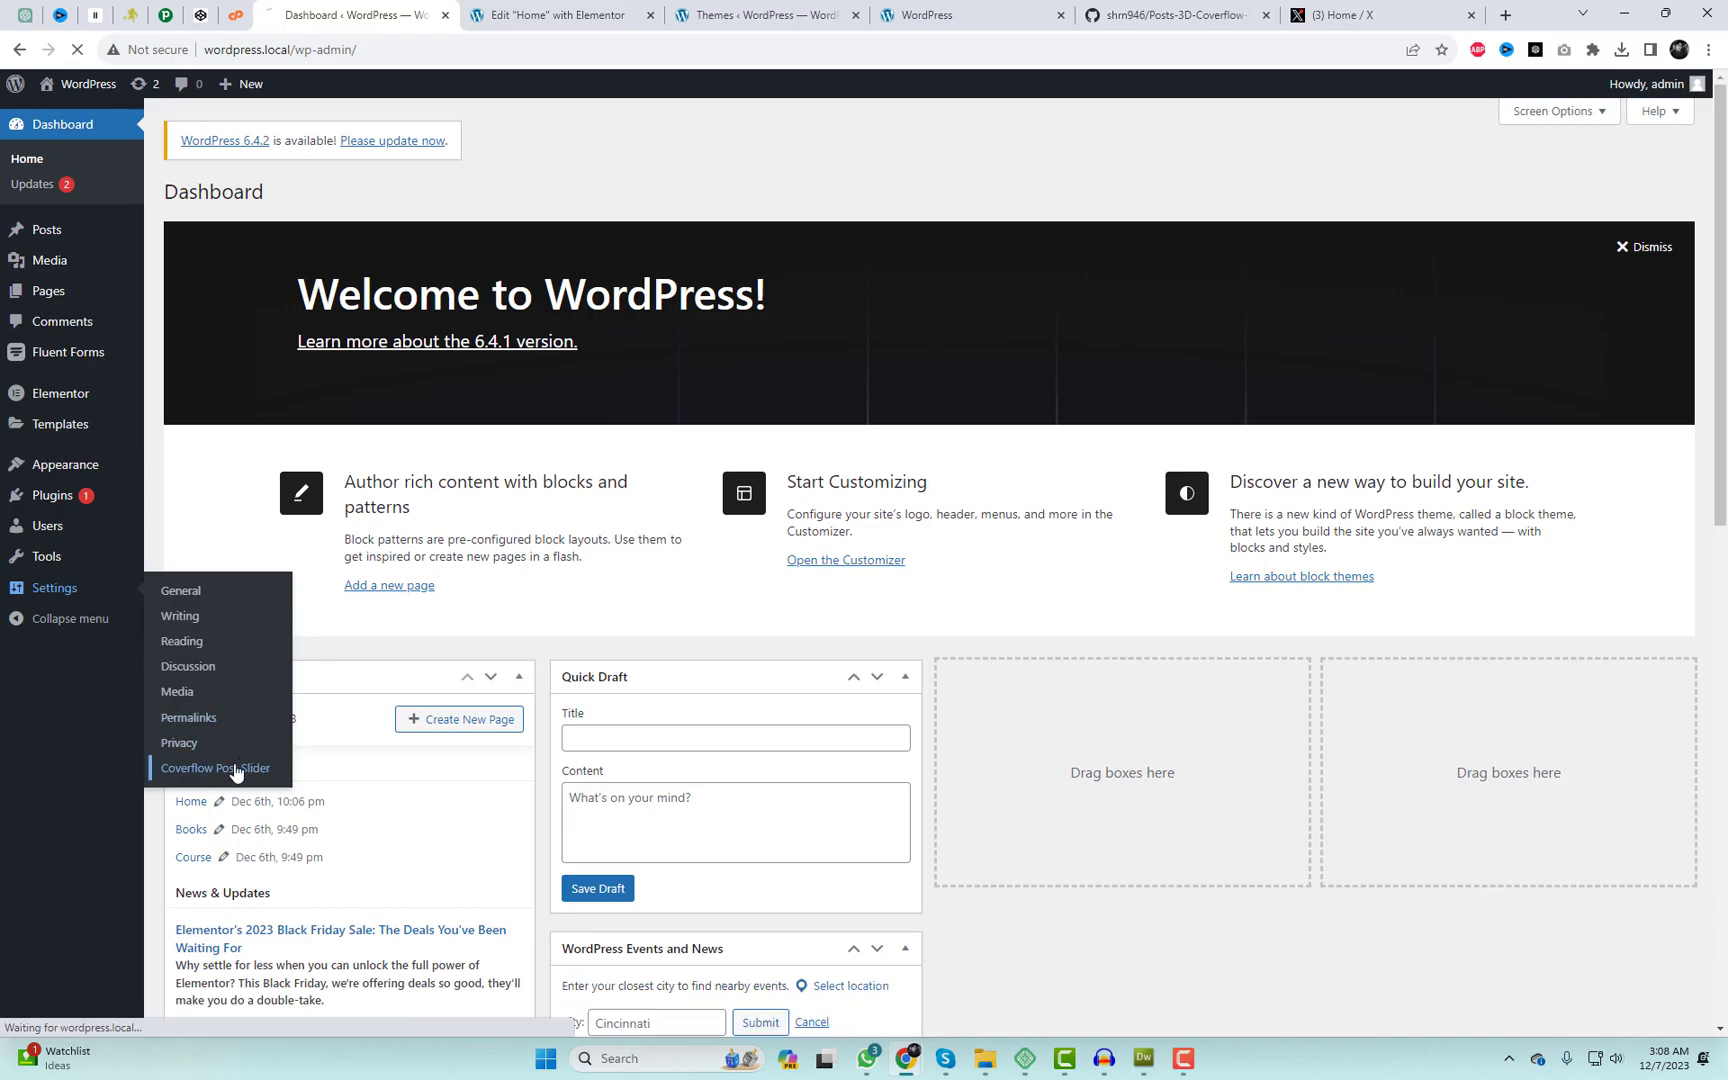
double_click(279, 352)
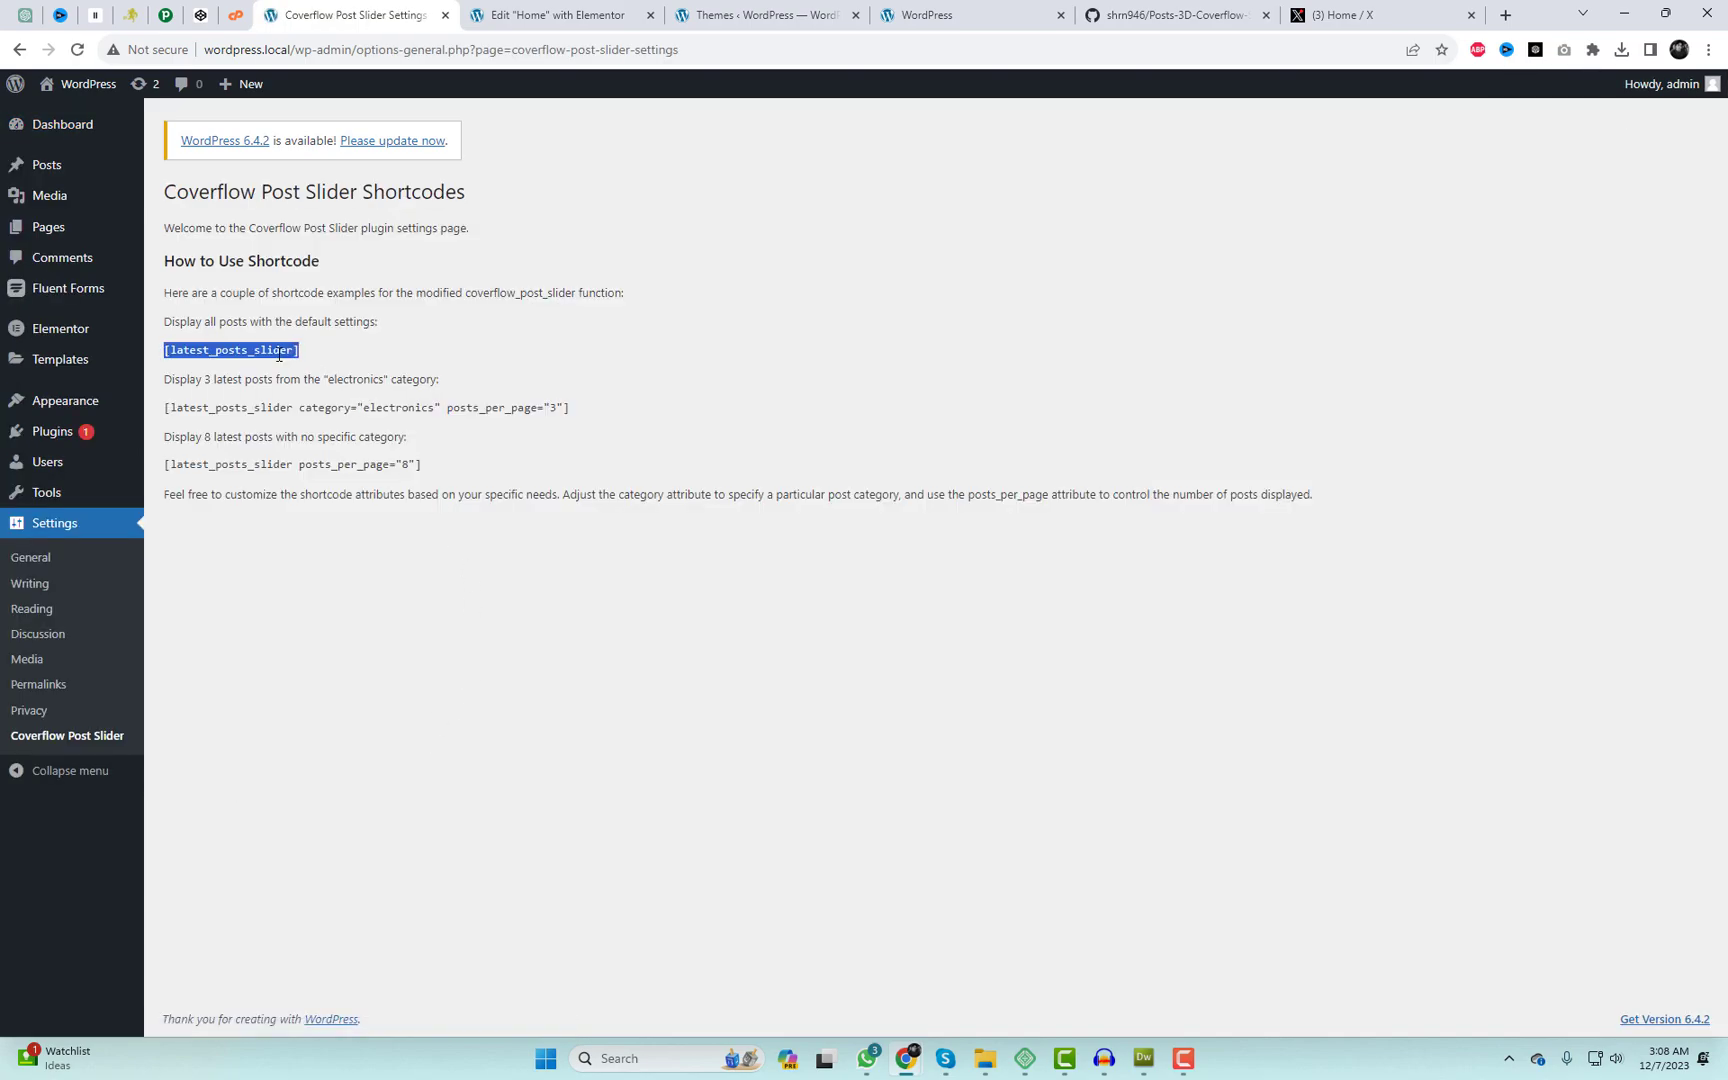
Insert a single vertical container between the invited speakers and bestseller sections in Elementor and set its content width to Full Width
left_click(557, 14)
scroll(1000, 700, "down", 9)
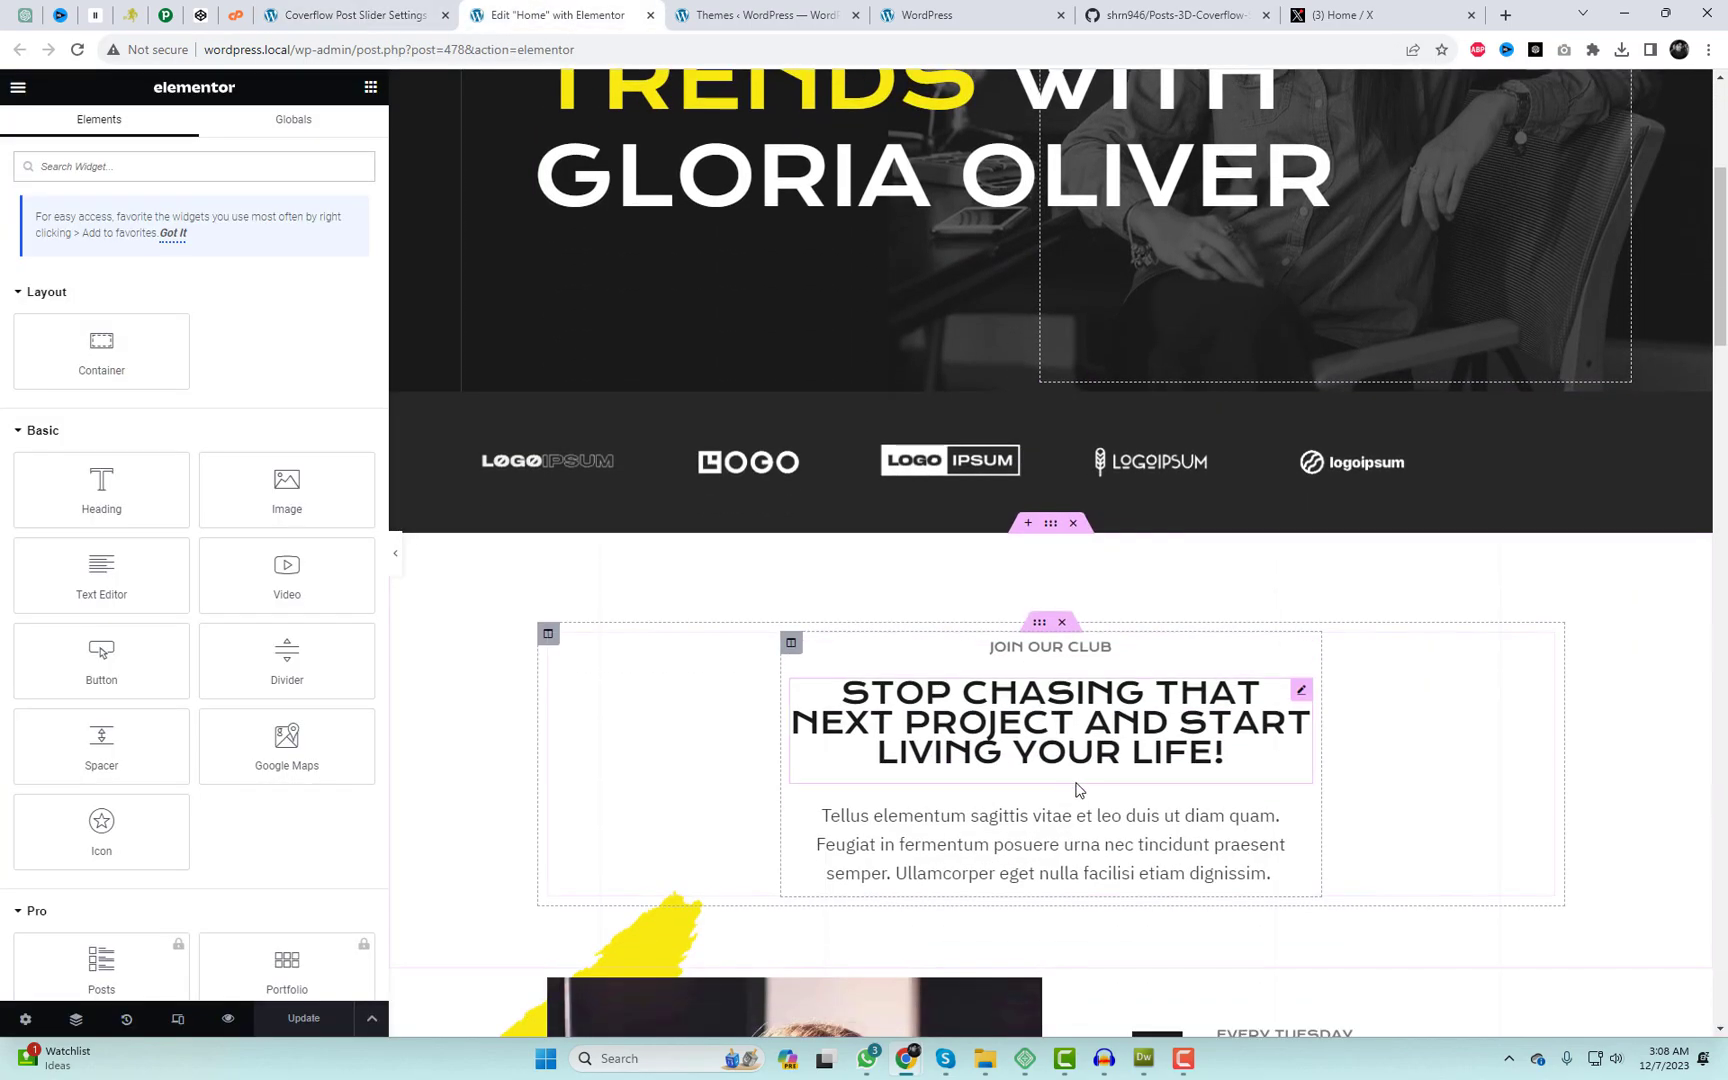
scroll(1091, 795, "down", 12)
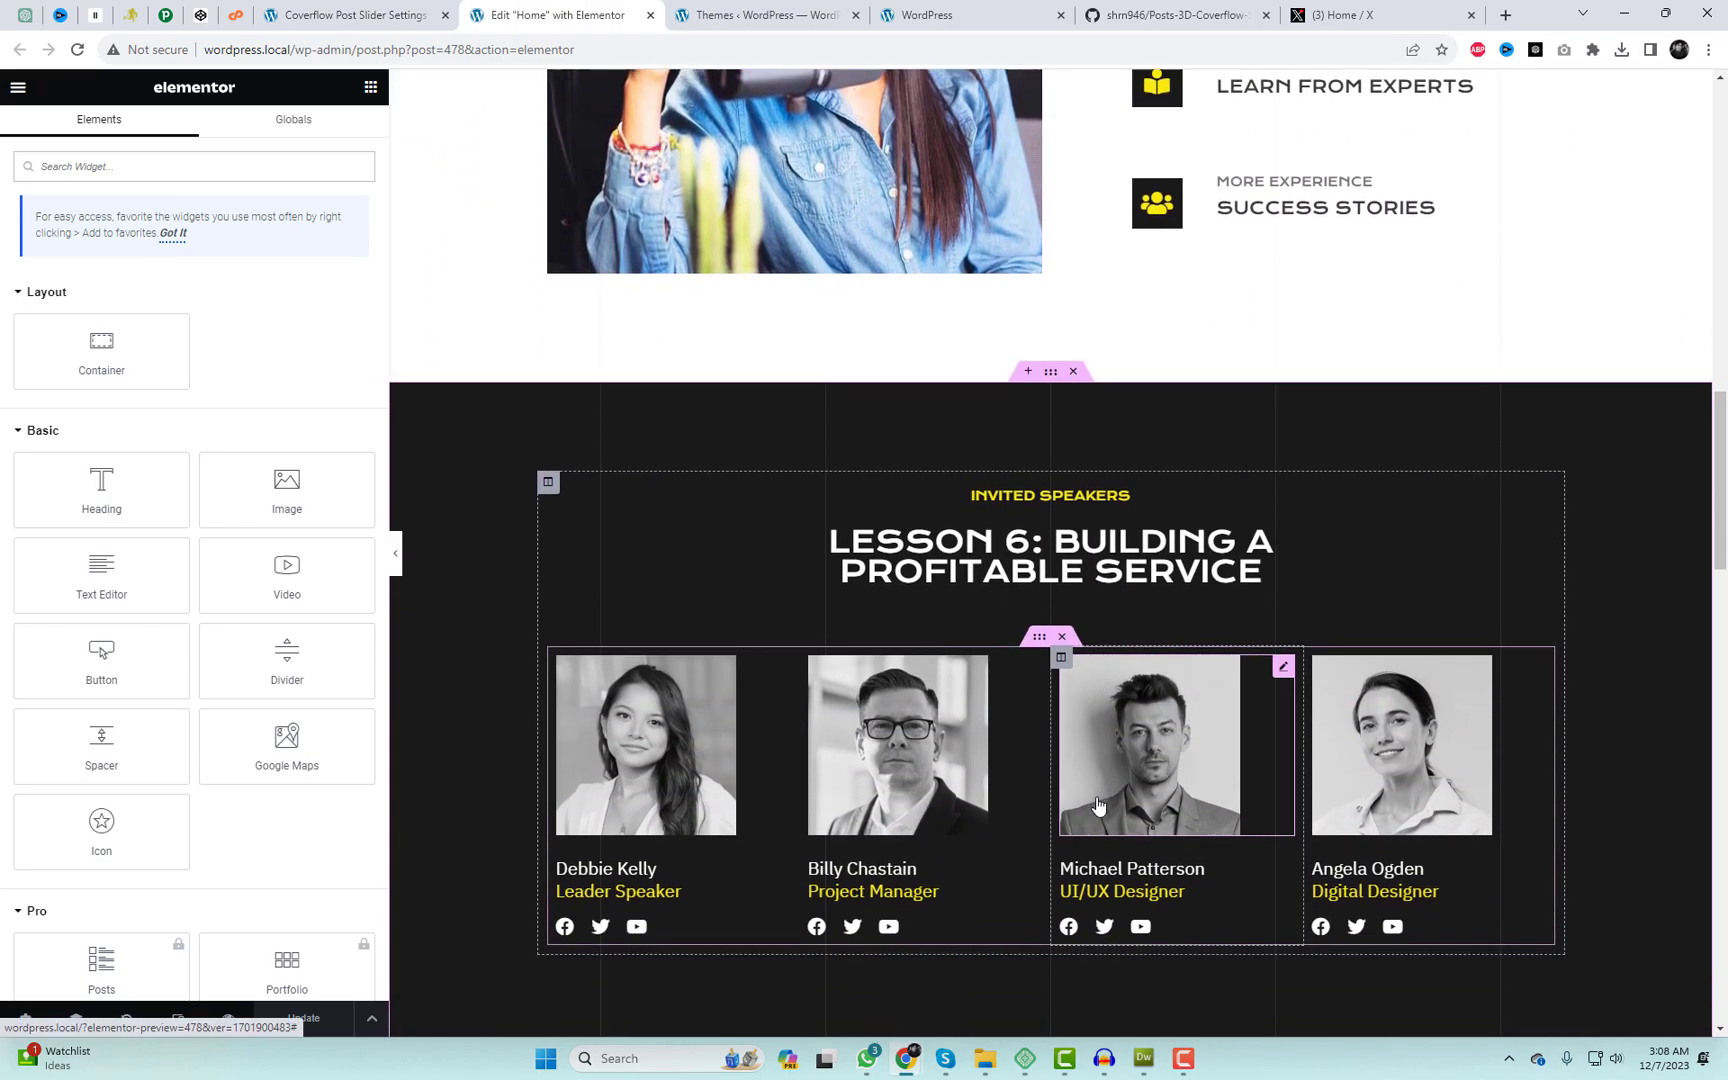
scroll(1098, 795, "down", 2)
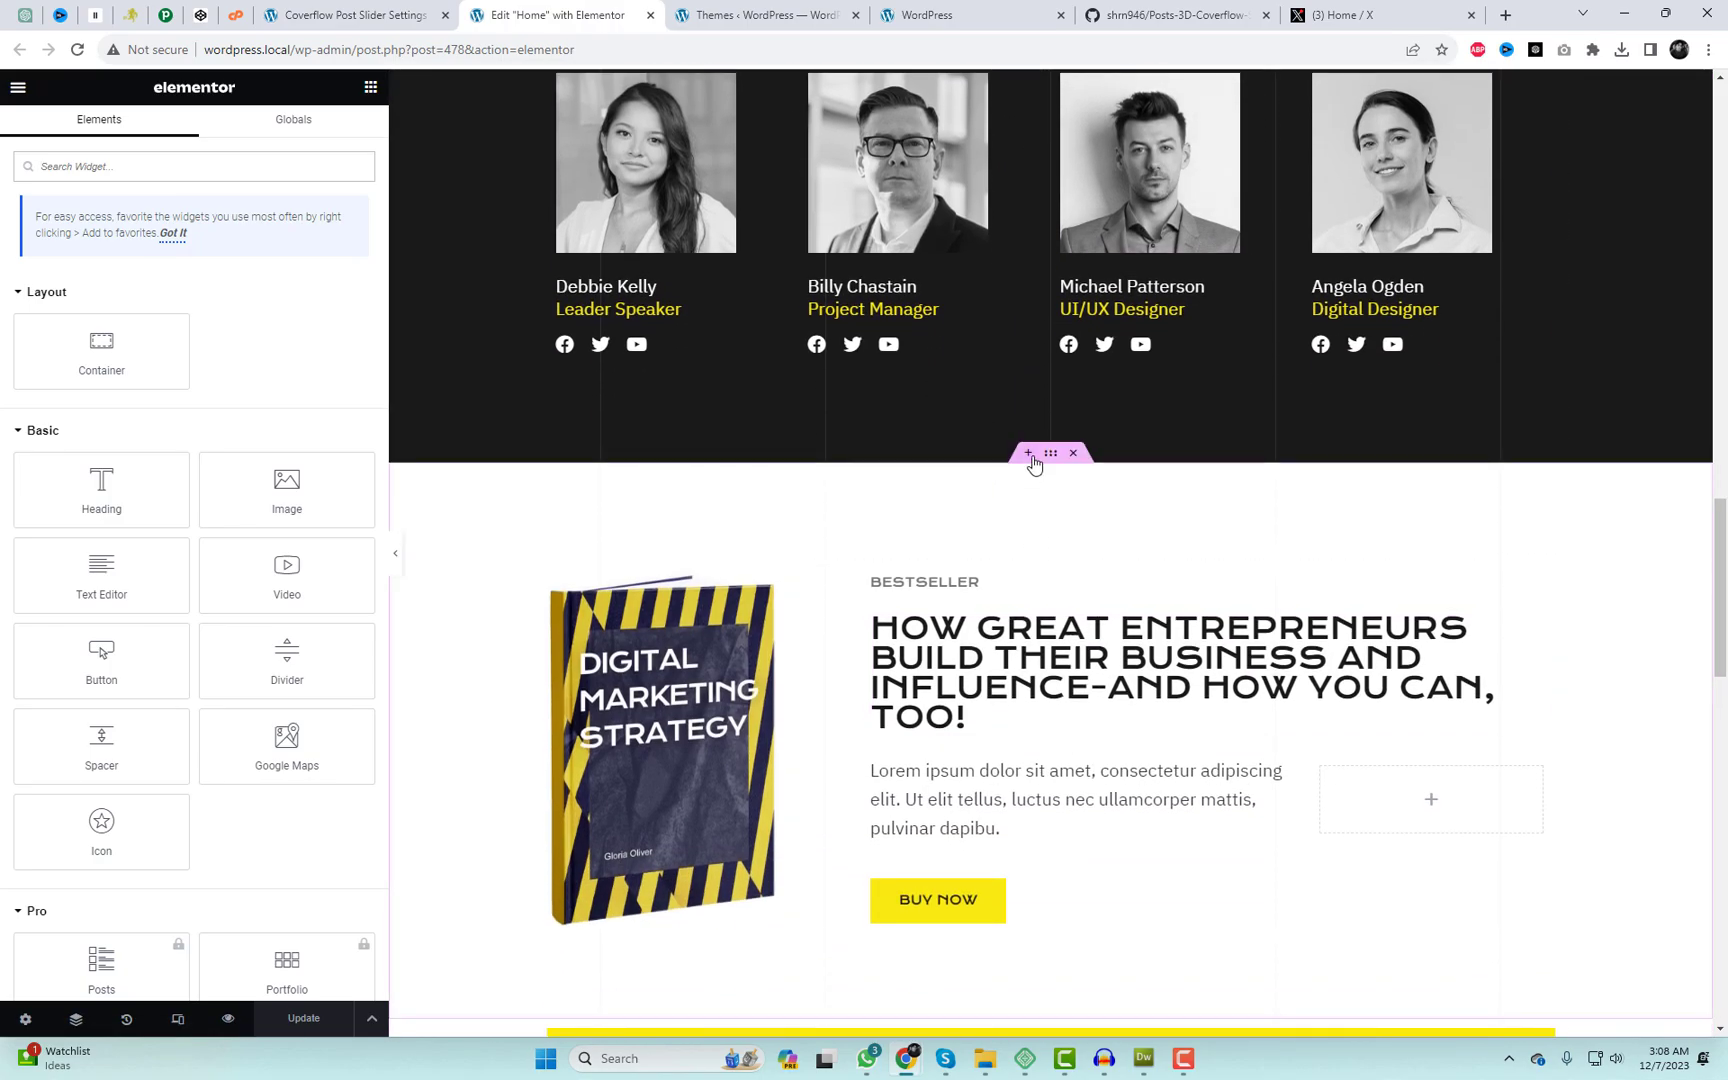
left_click(1031, 466)
left_click(1026, 544)
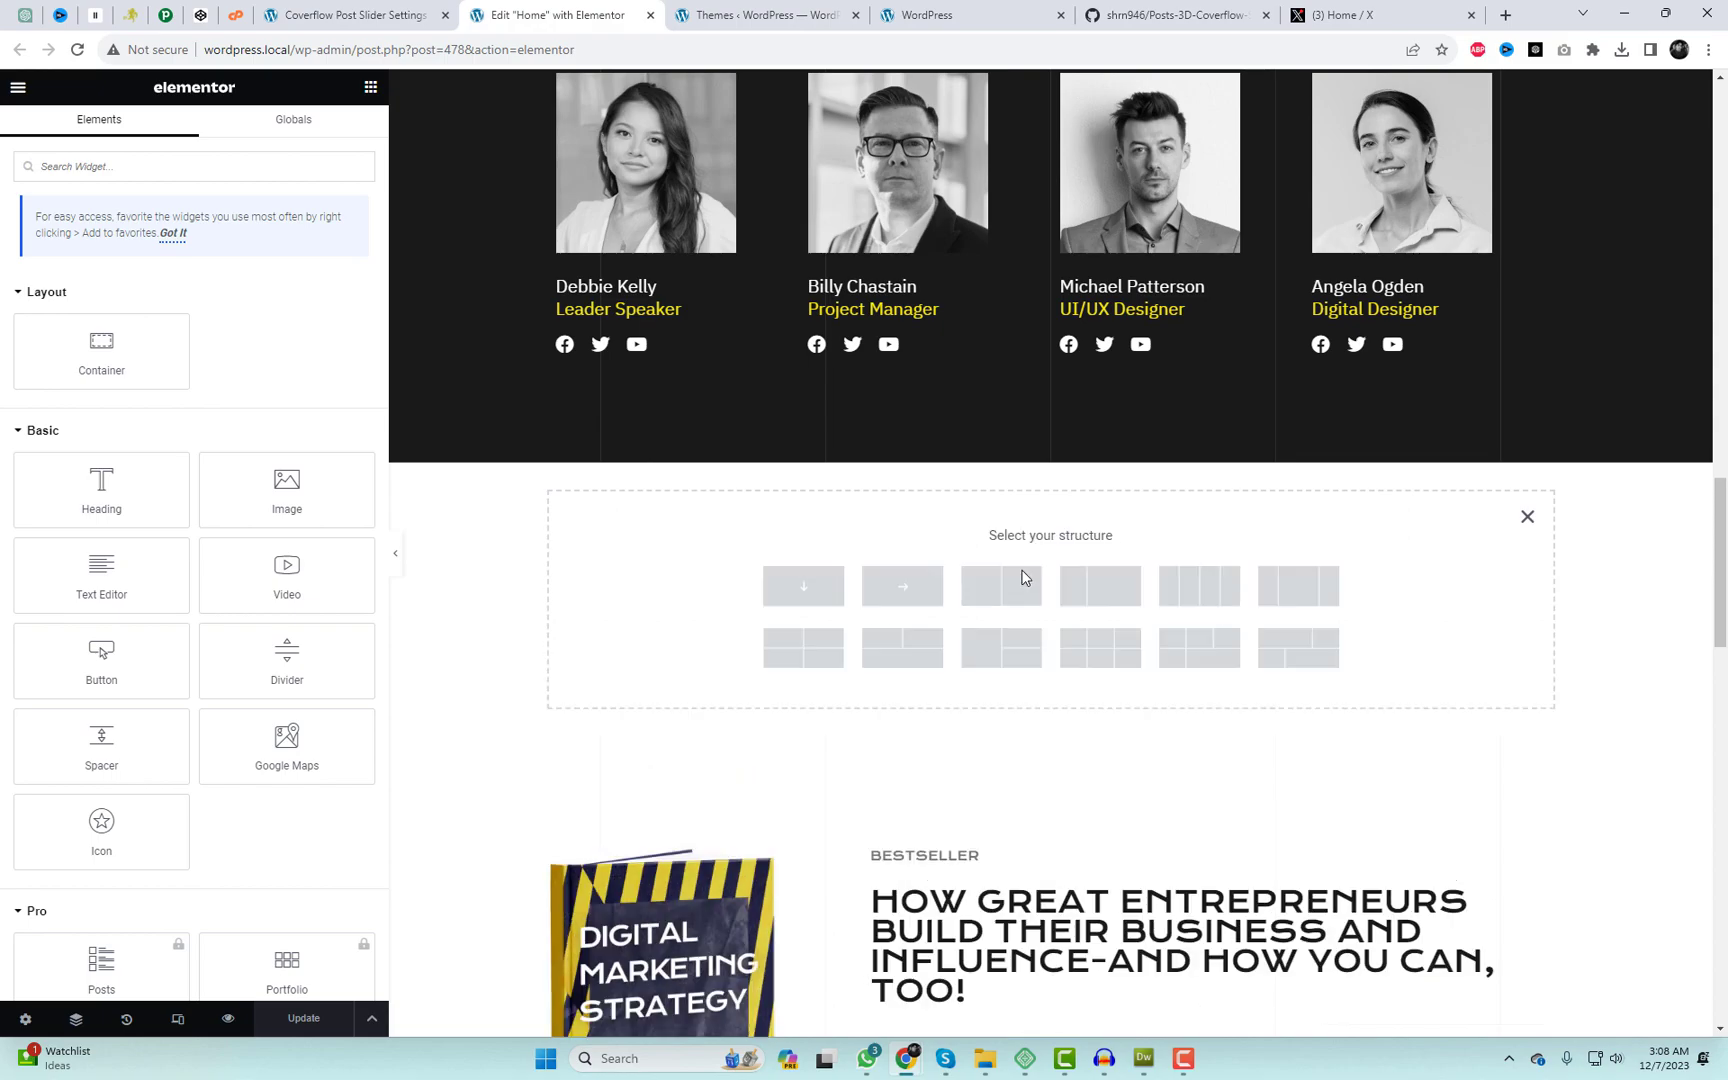
left_click(840, 590)
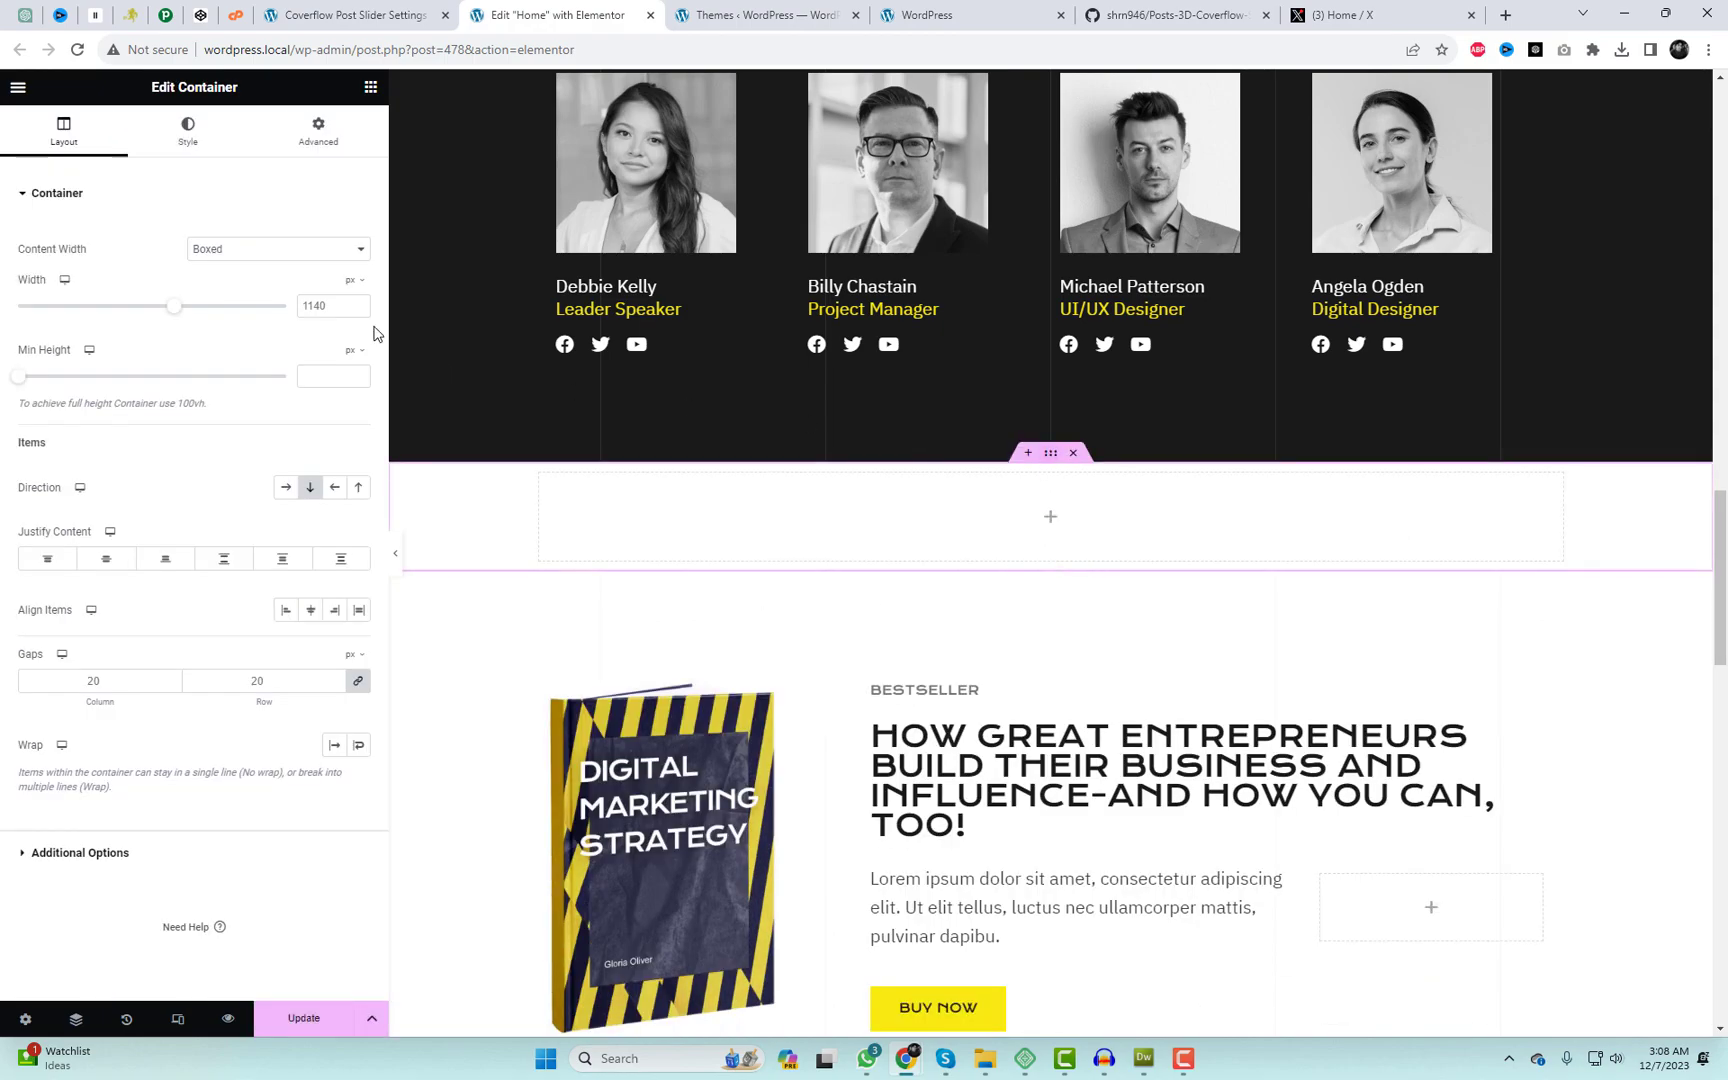
left_click(280, 247)
left_click(266, 283)
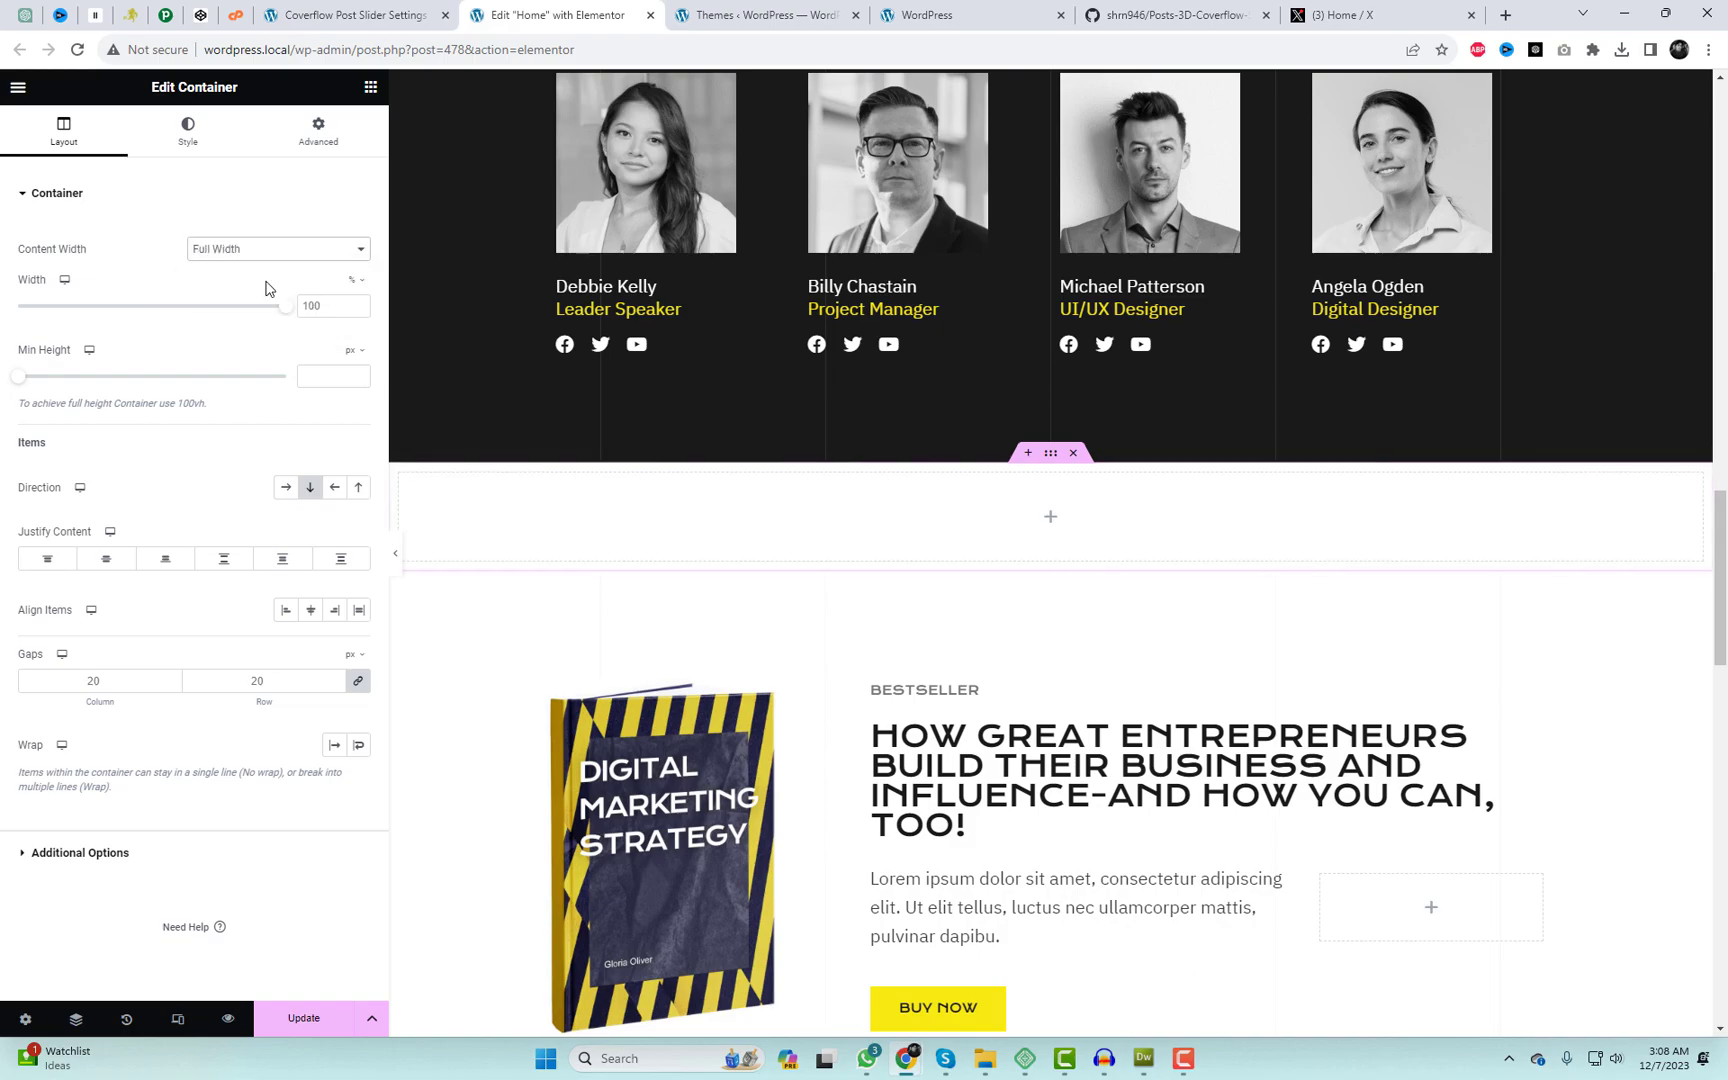
Add an HTML widget to the new container with the shortcode [latest_posts_slider] as its code
left_click(40, 125)
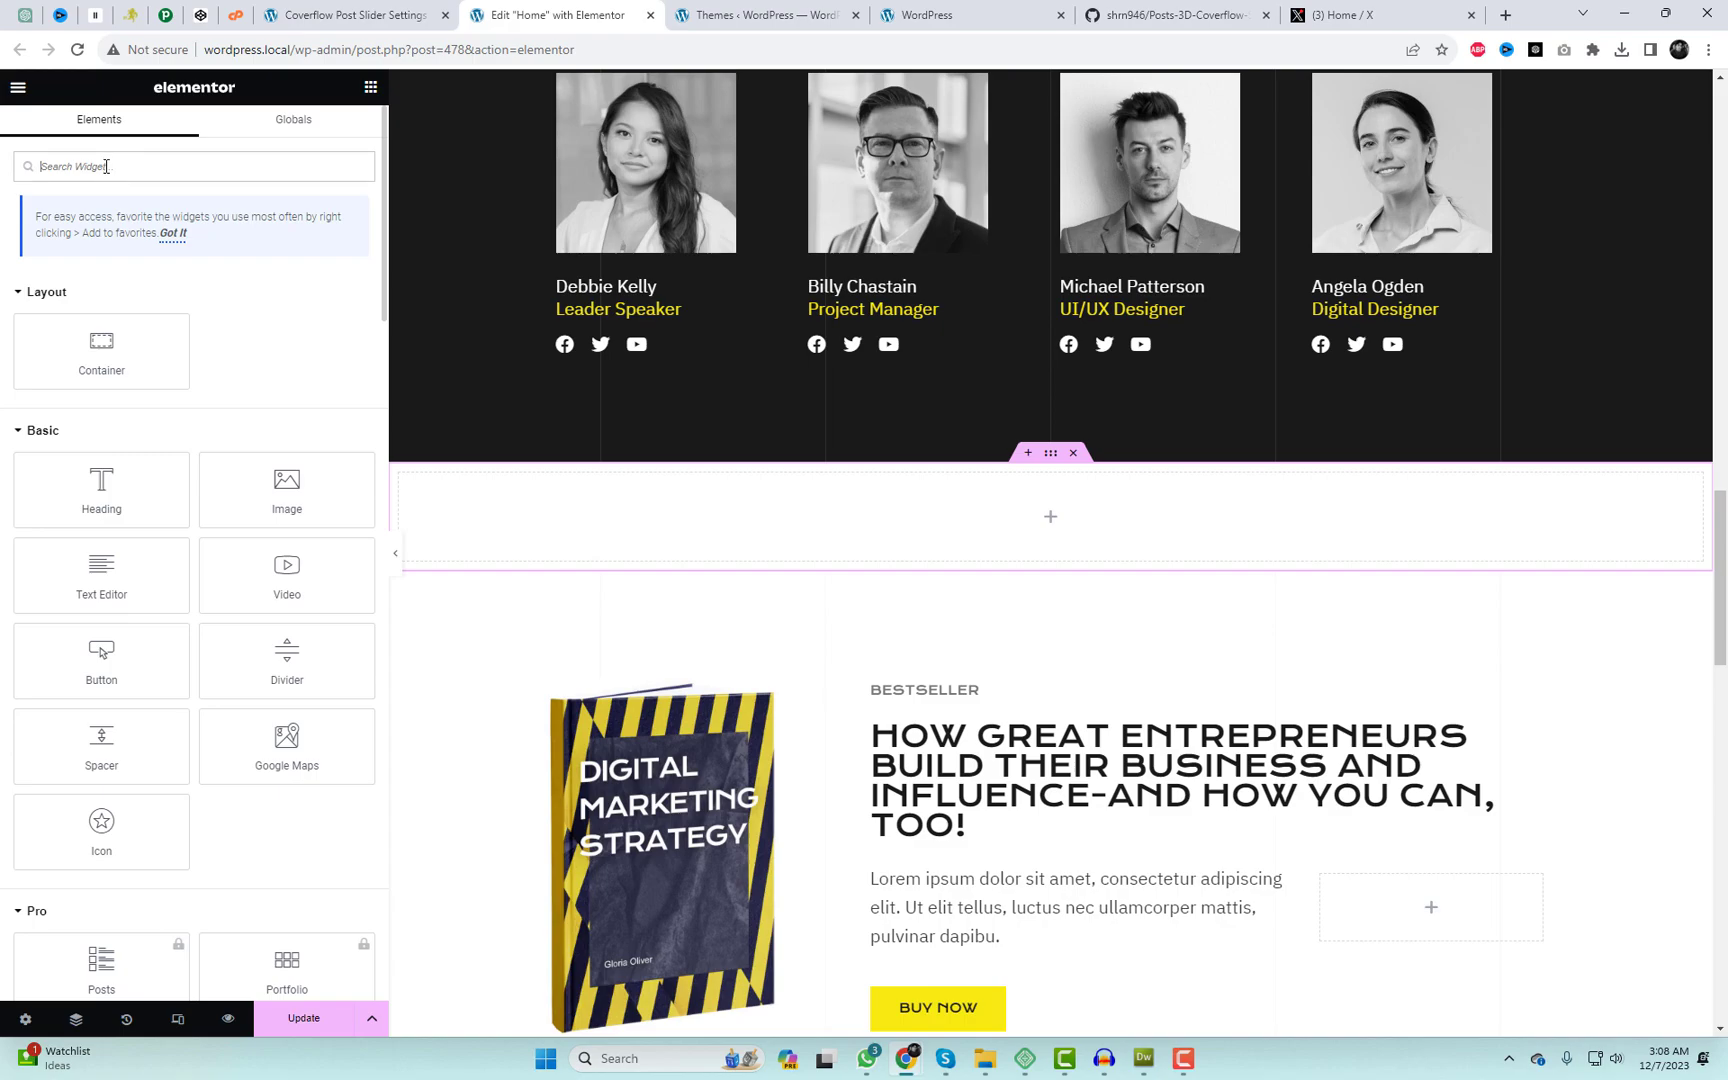
type("html")
left_click_drag(70, 330, 897, 527)
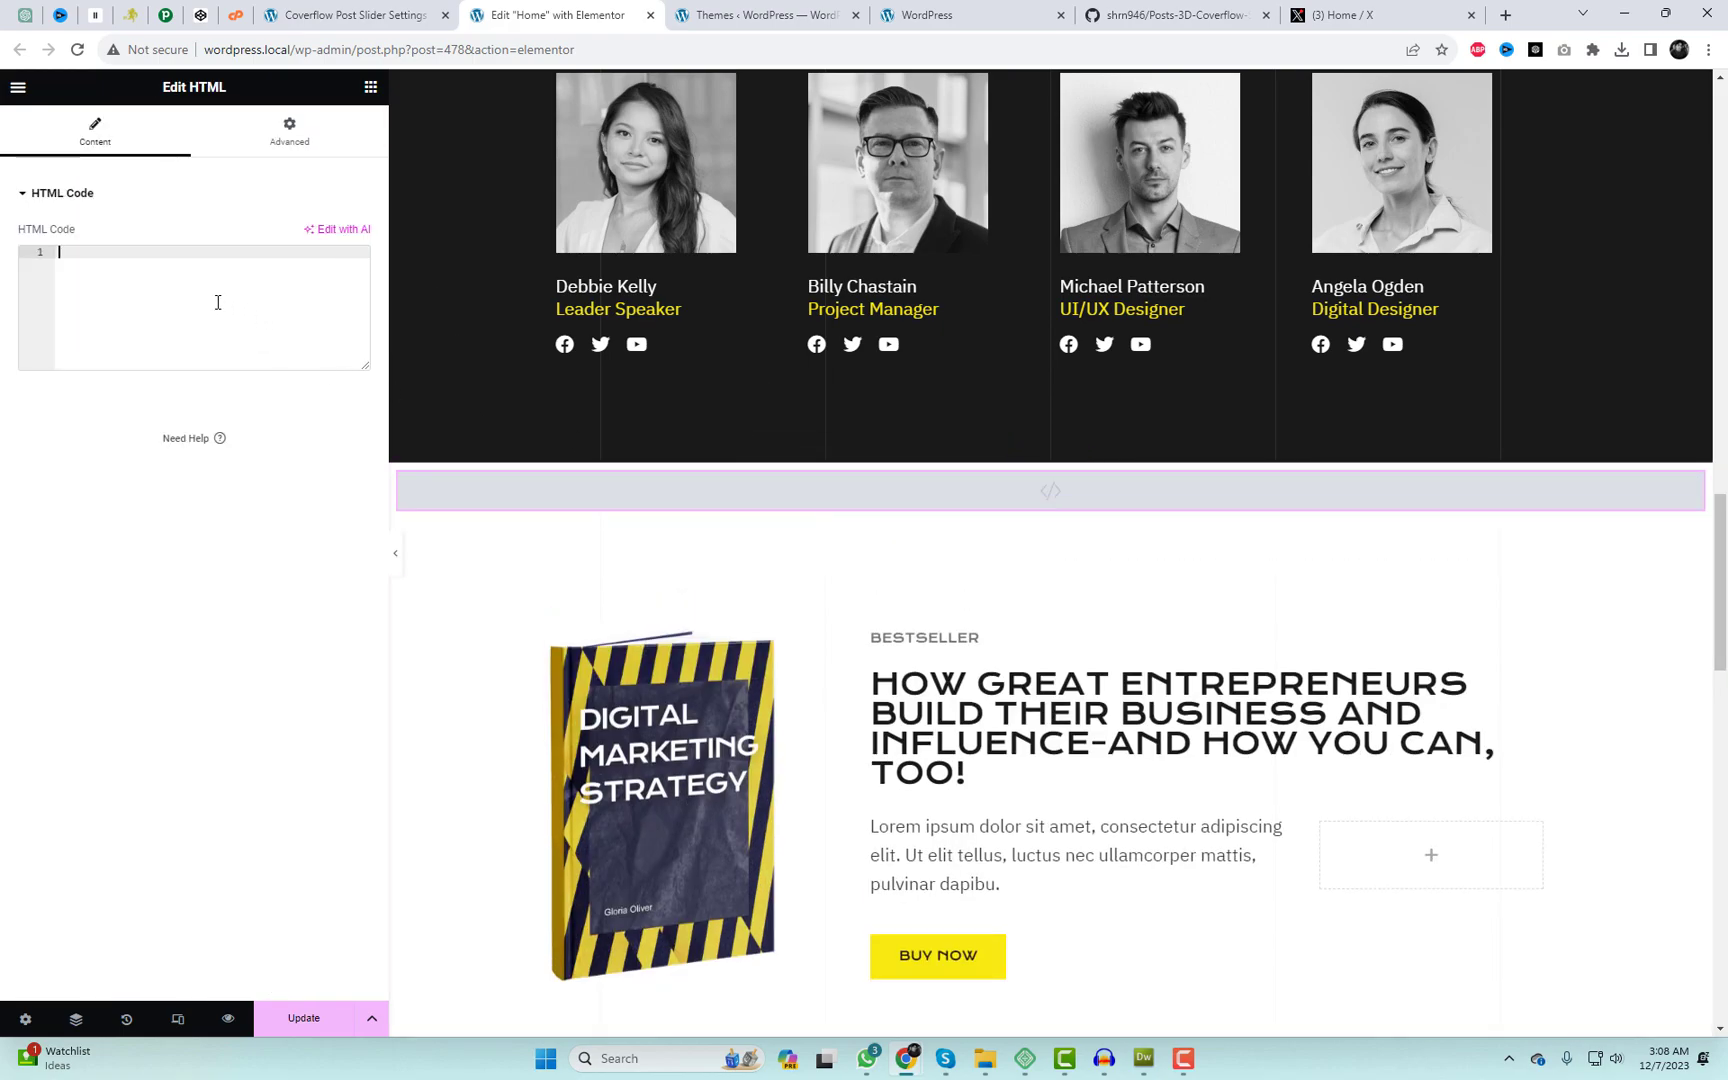
type("[latest_posts_slider]")
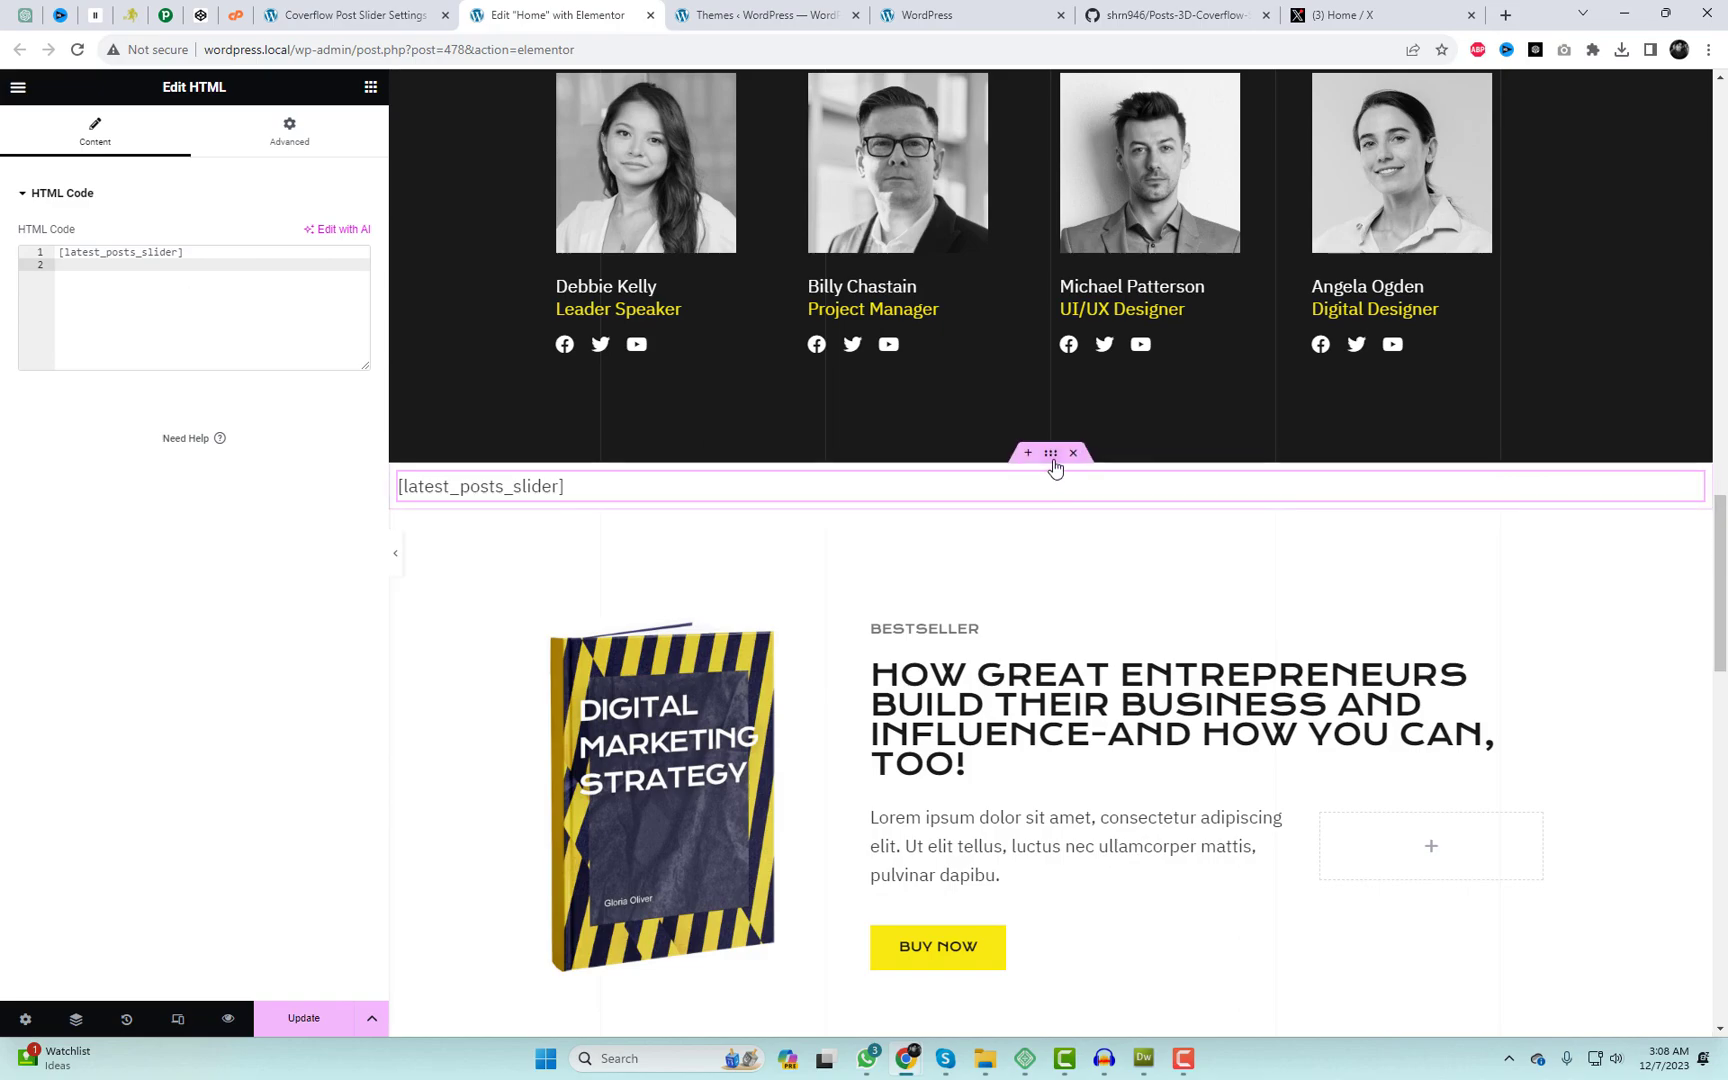
Set the slider container's margins to 50 px top, 0 right, 50 px bottom and 0 left
left_click(1051, 456)
left_click(330, 140)
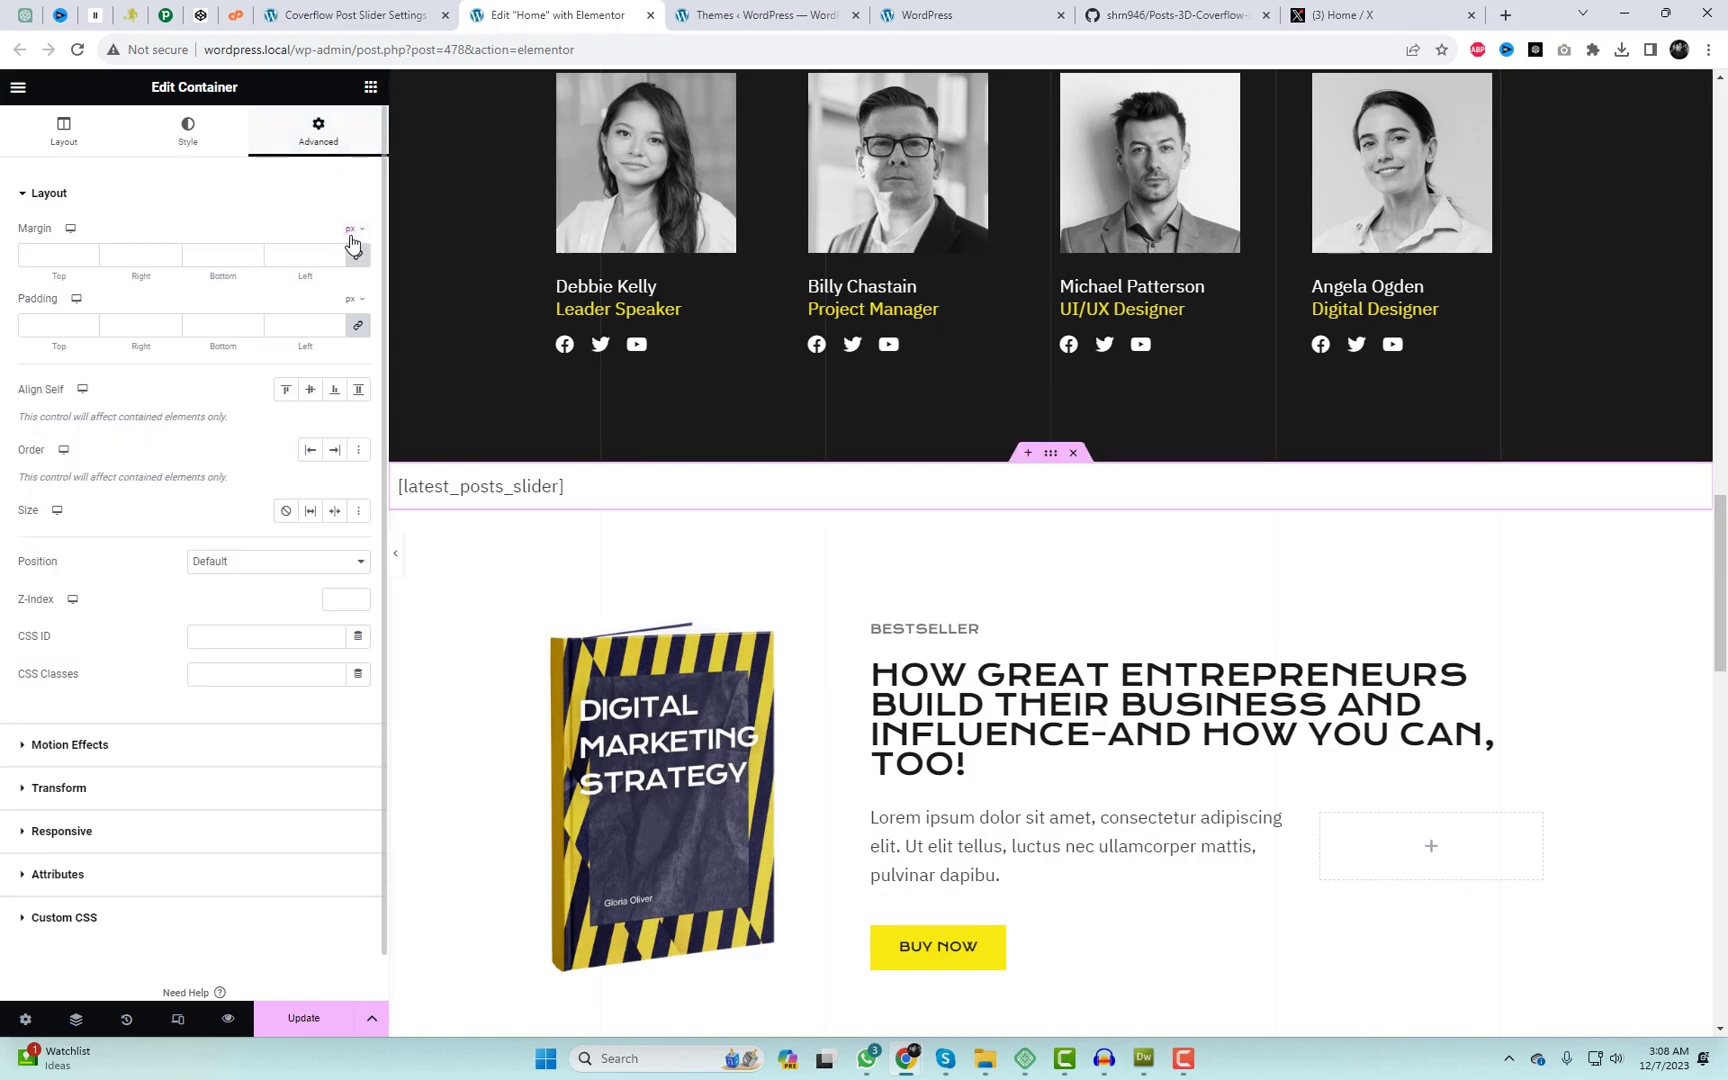
type("50")
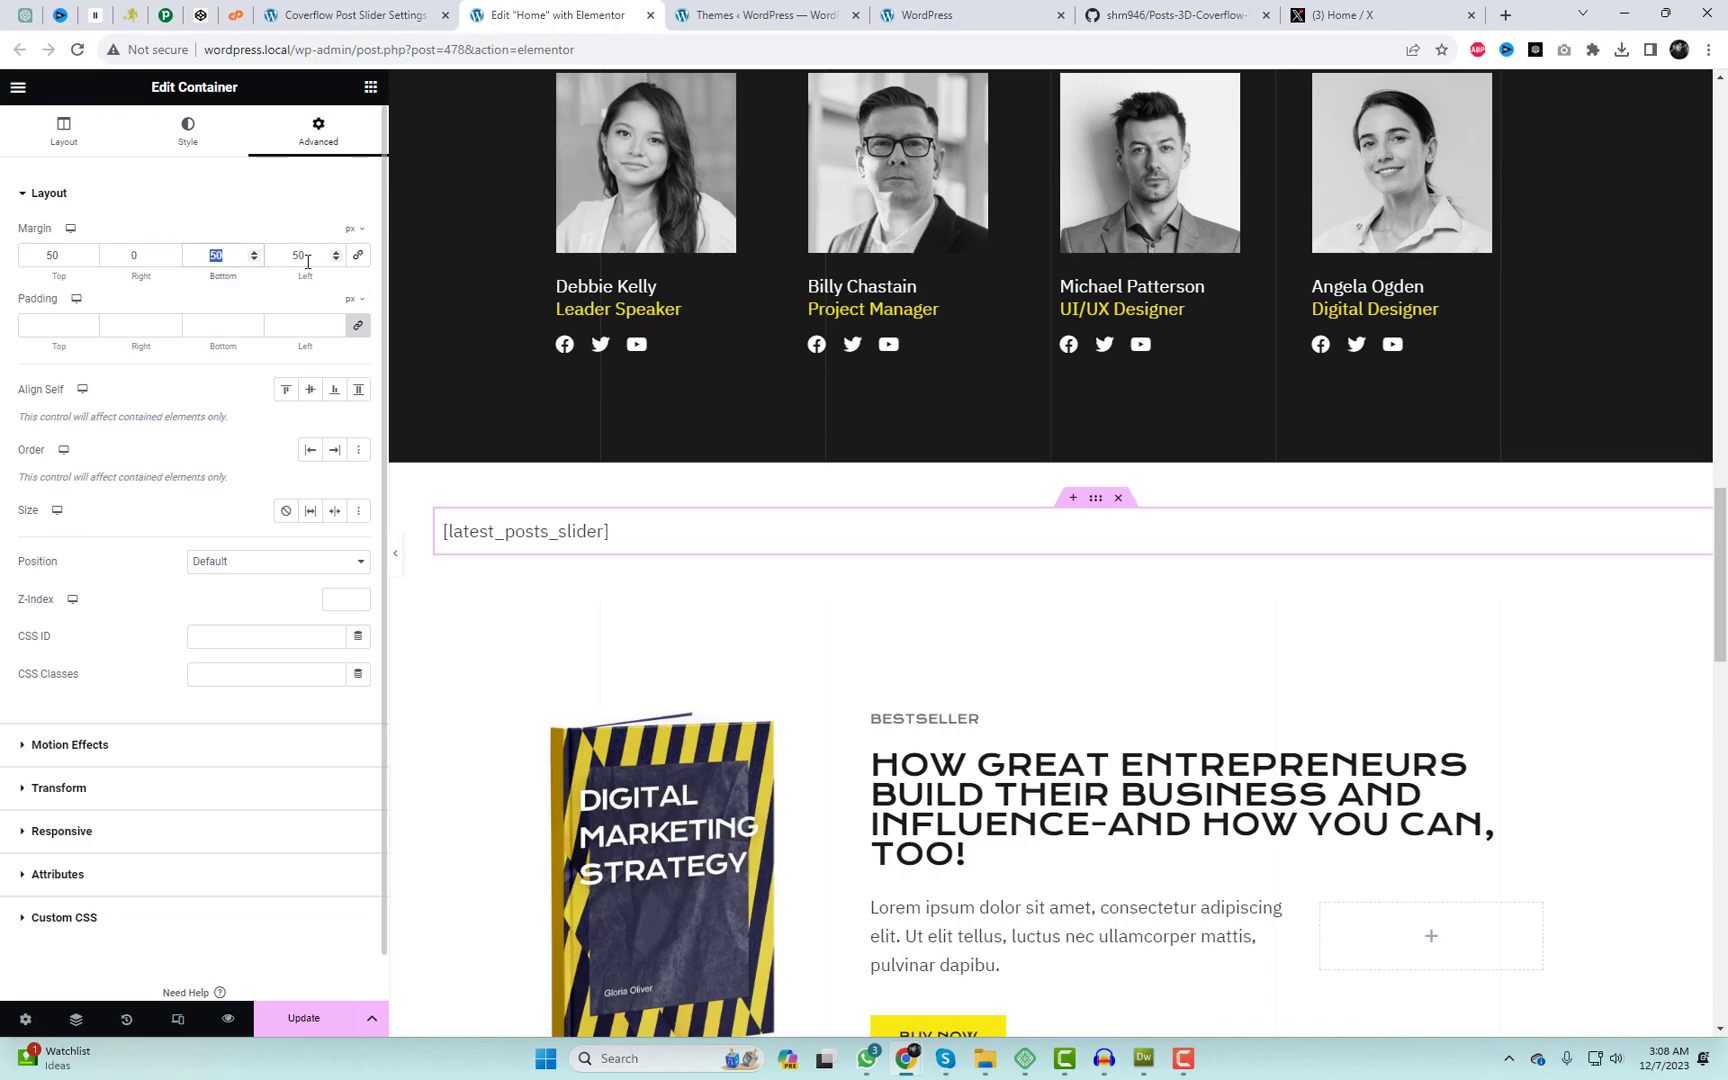
type("0")
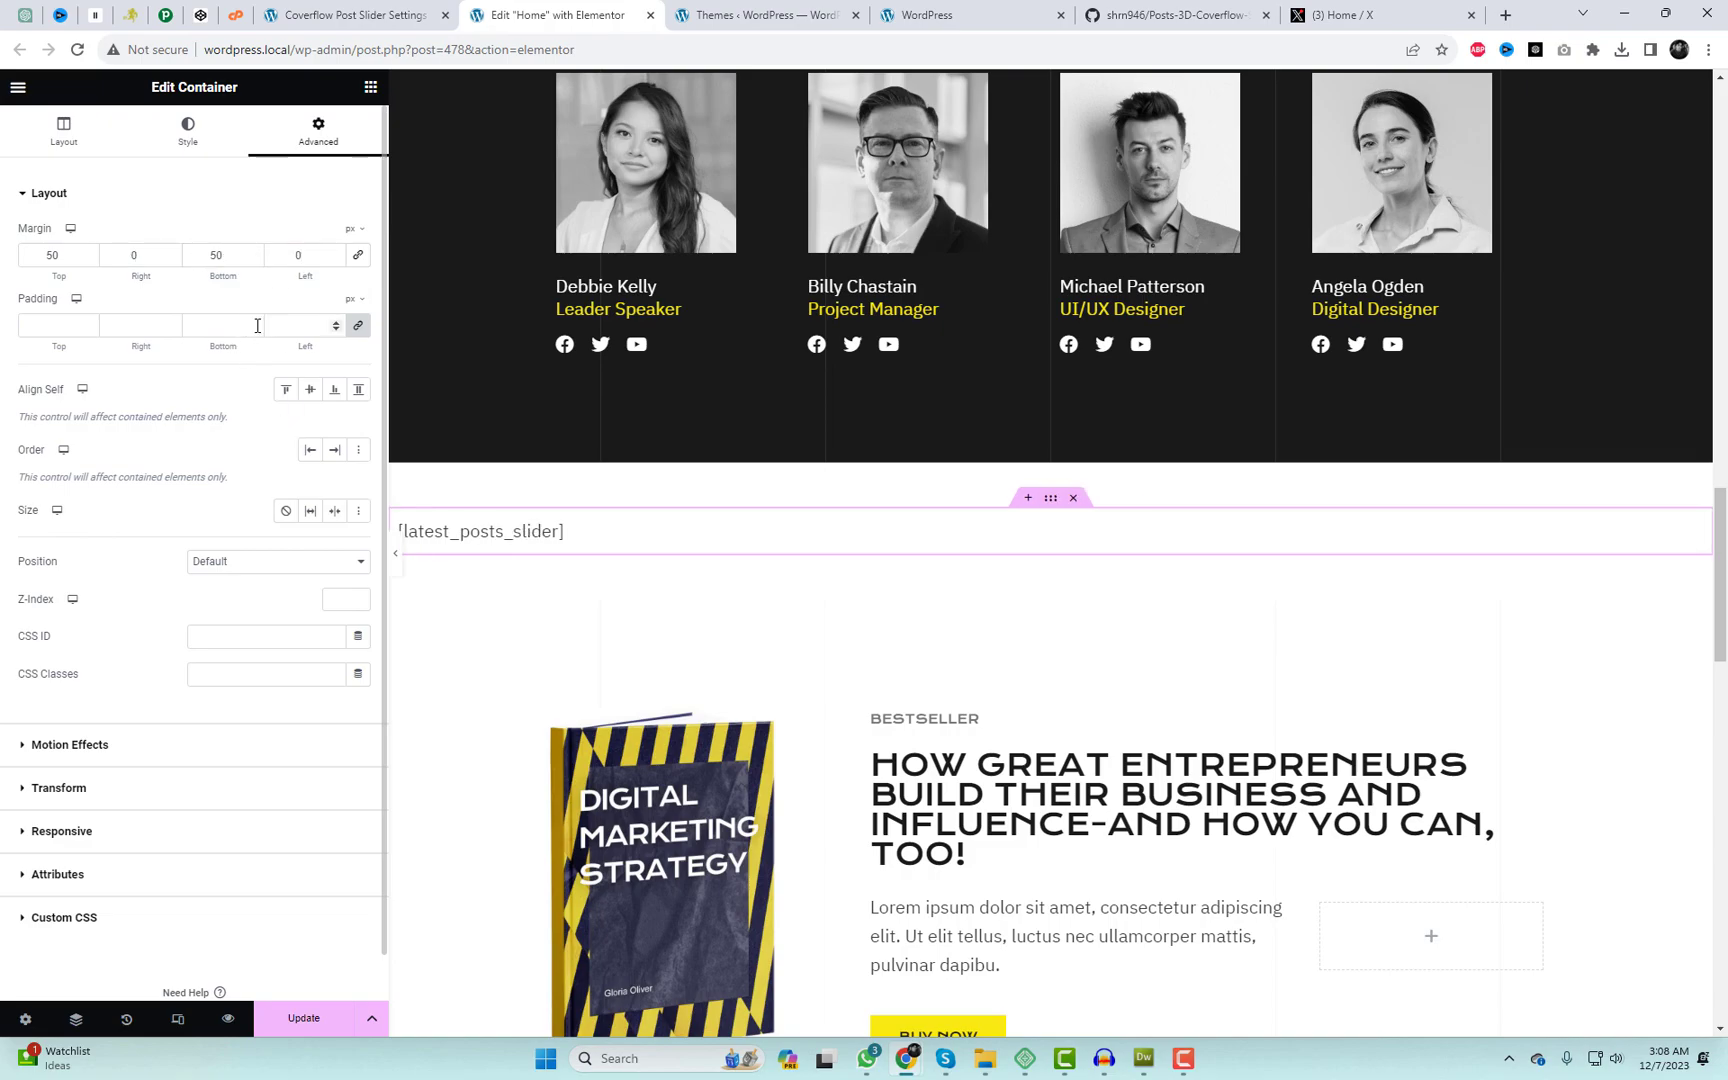
Add a heading above the shortcode titled "Coverflow Post Slider | All Posts" and update the page
left_click(18, 90)
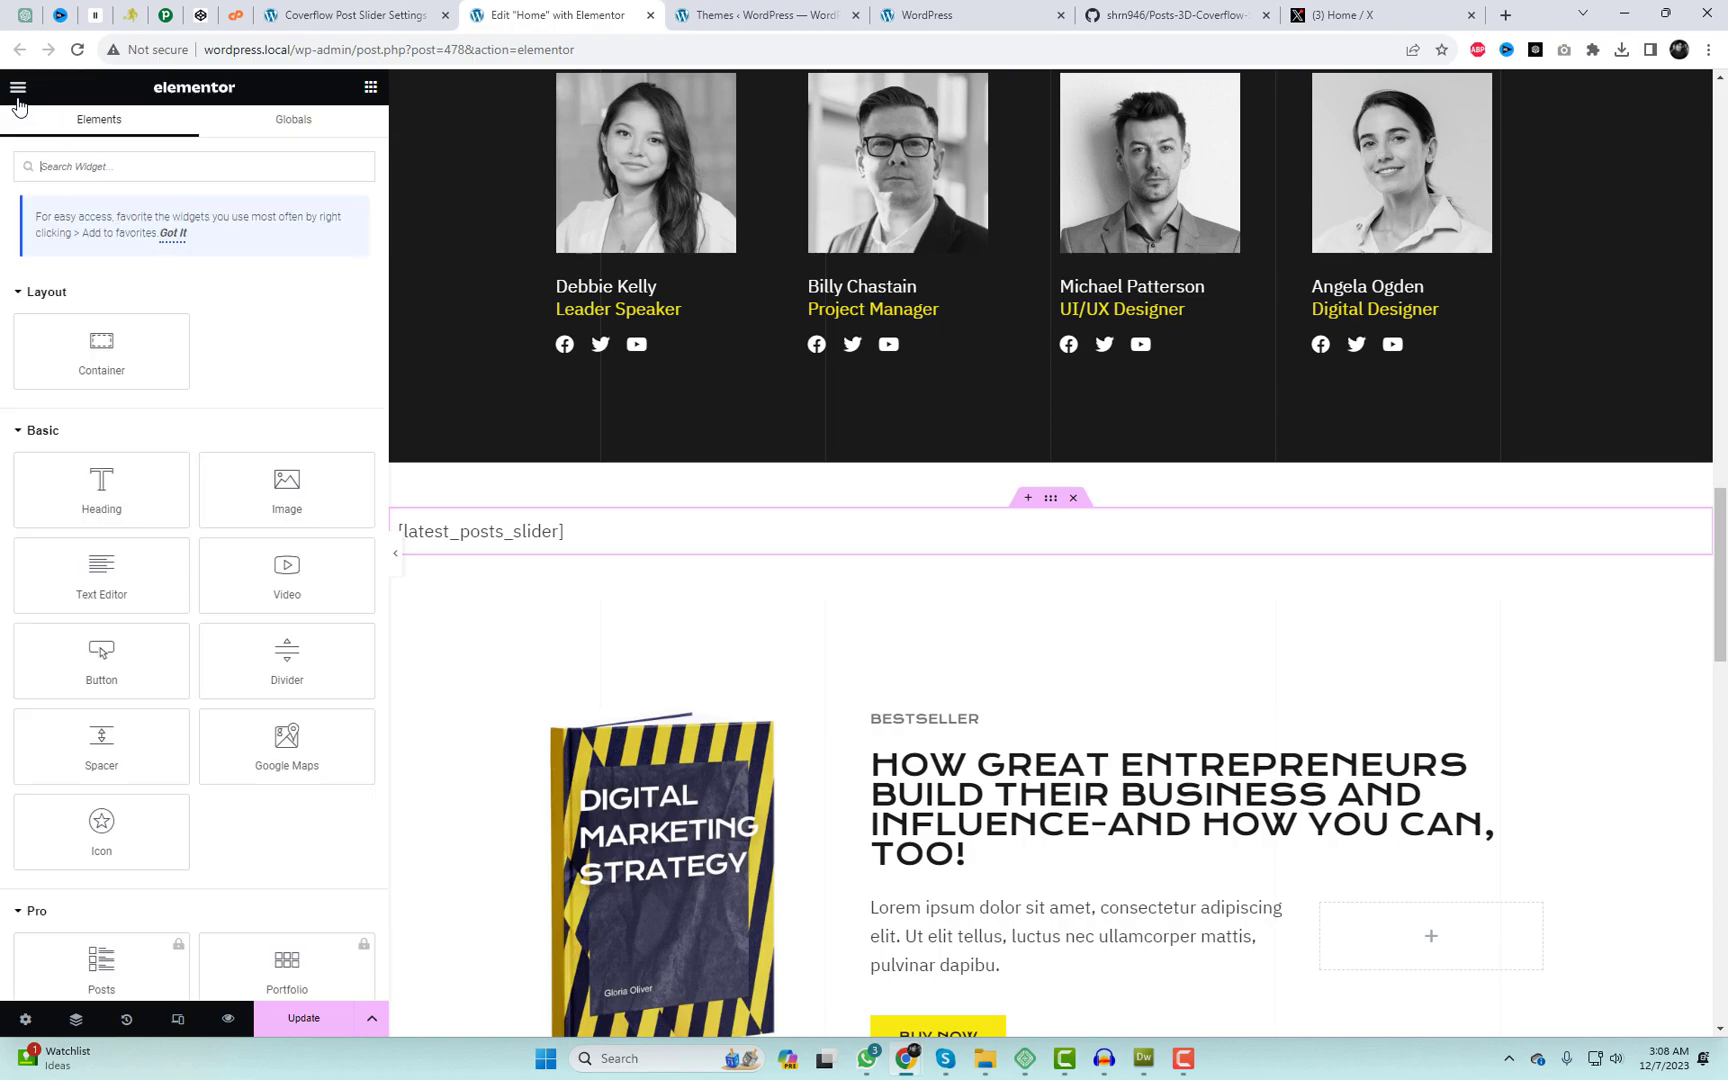
type("he")
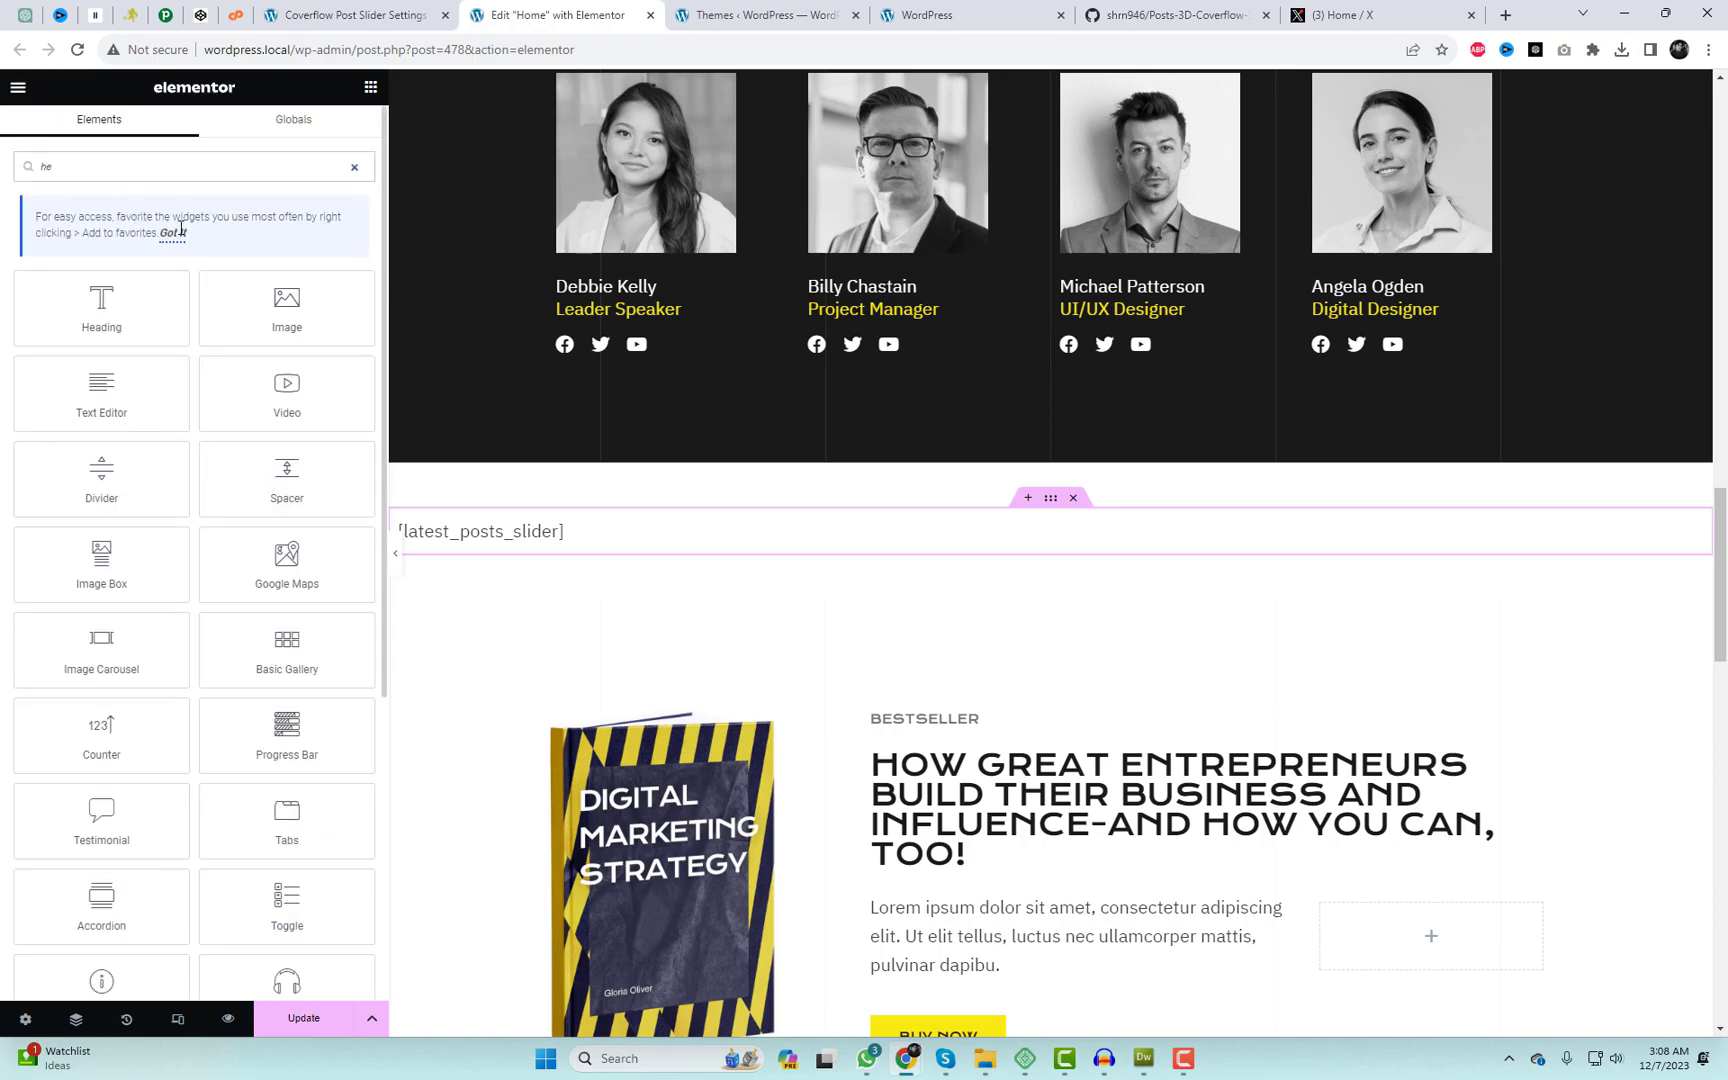
left_click_drag(124, 316, 890, 556)
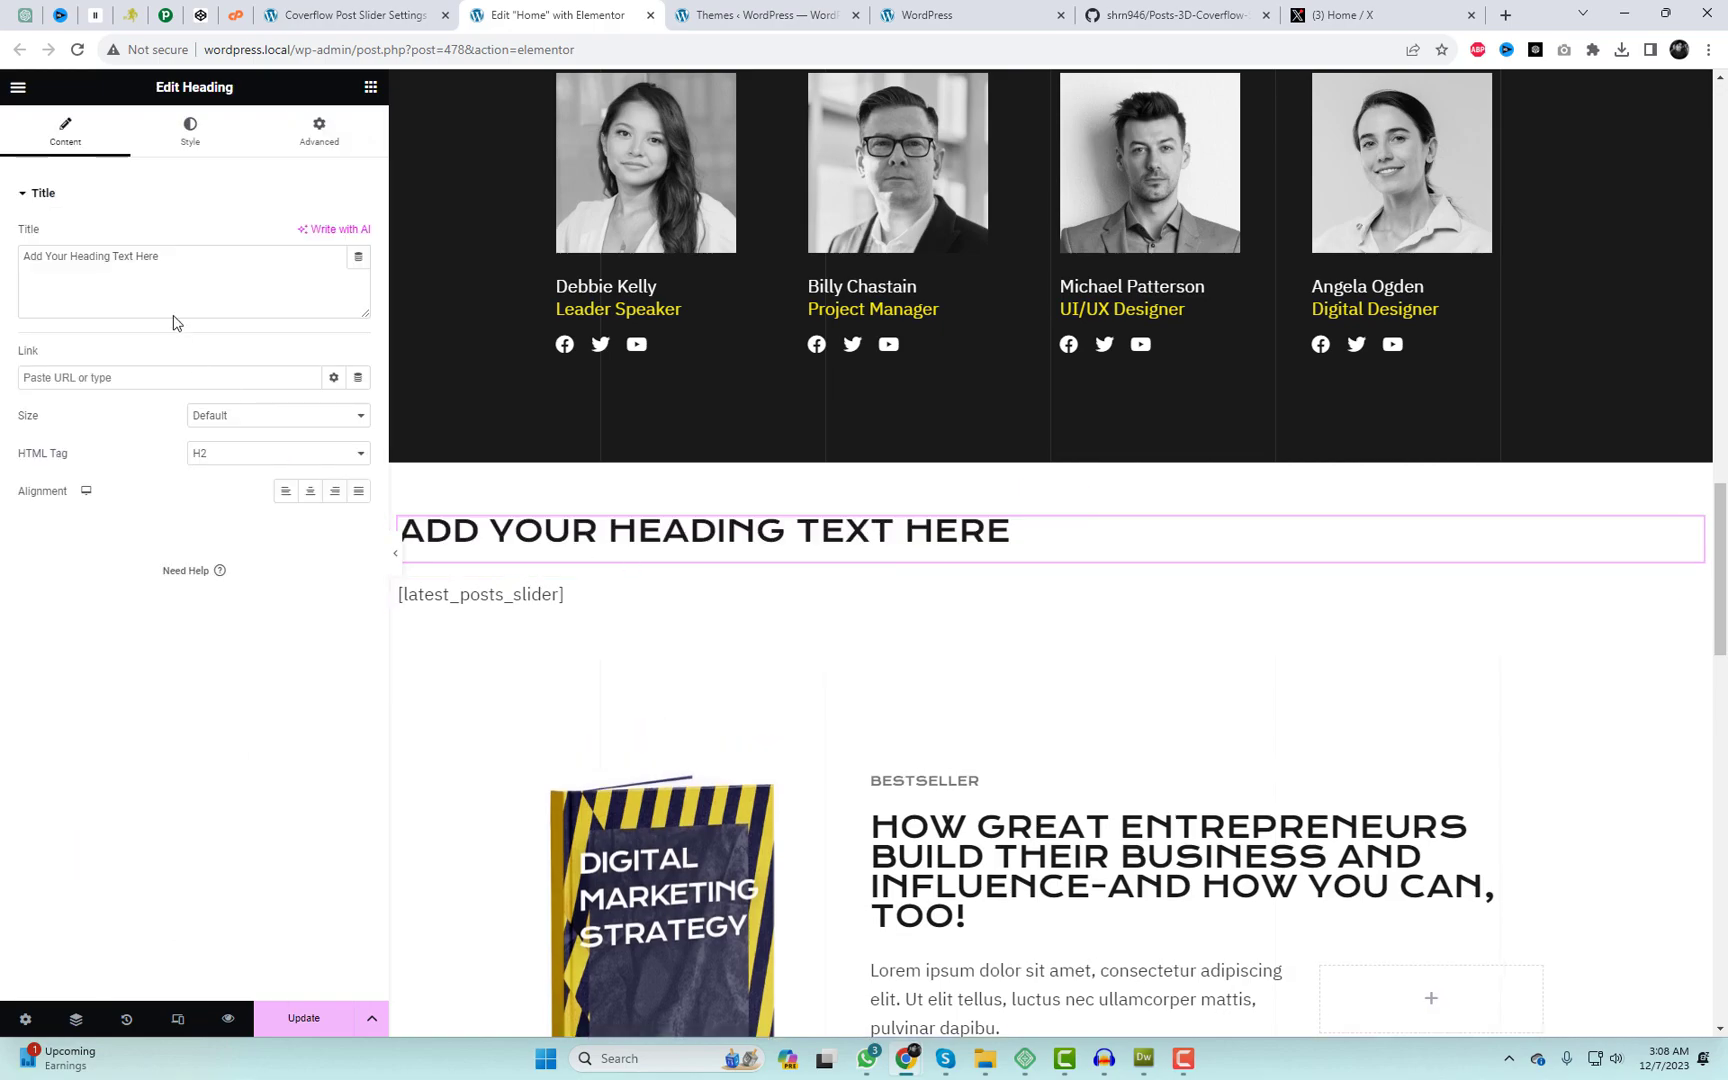
left_click_drag(183, 262, 17, 218)
type("Coverflow")
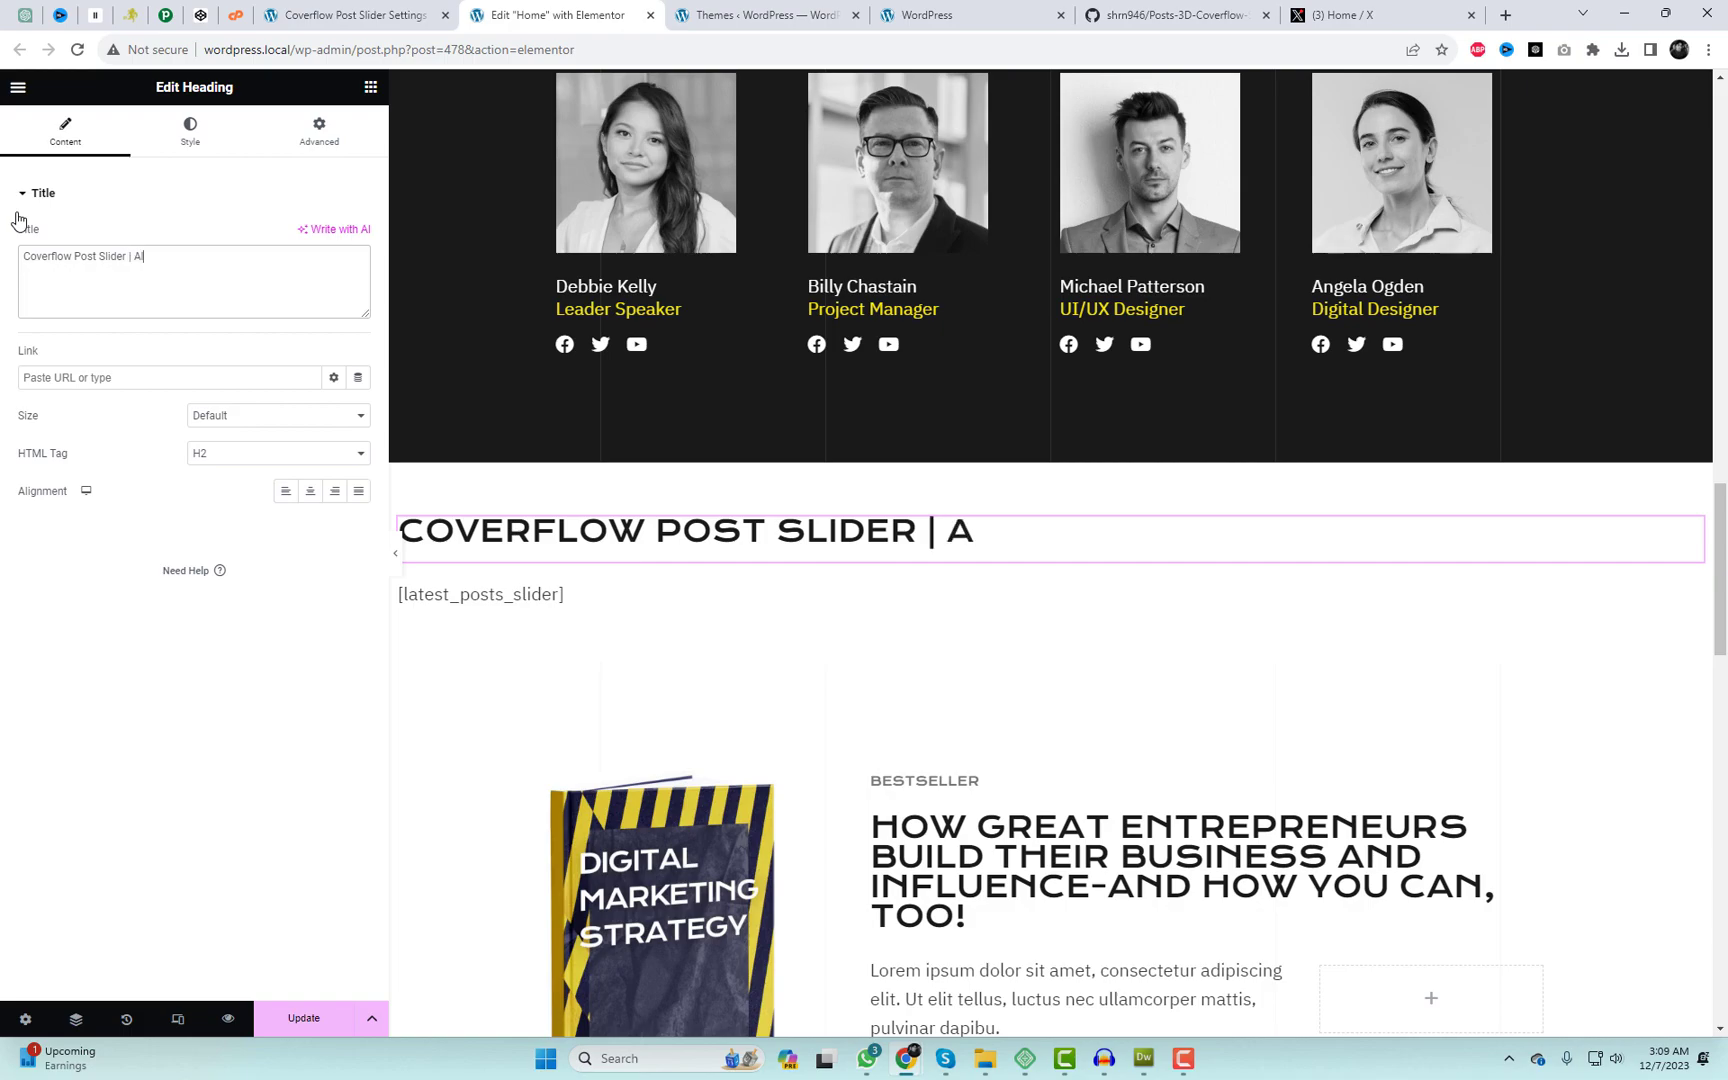
type("Posts")
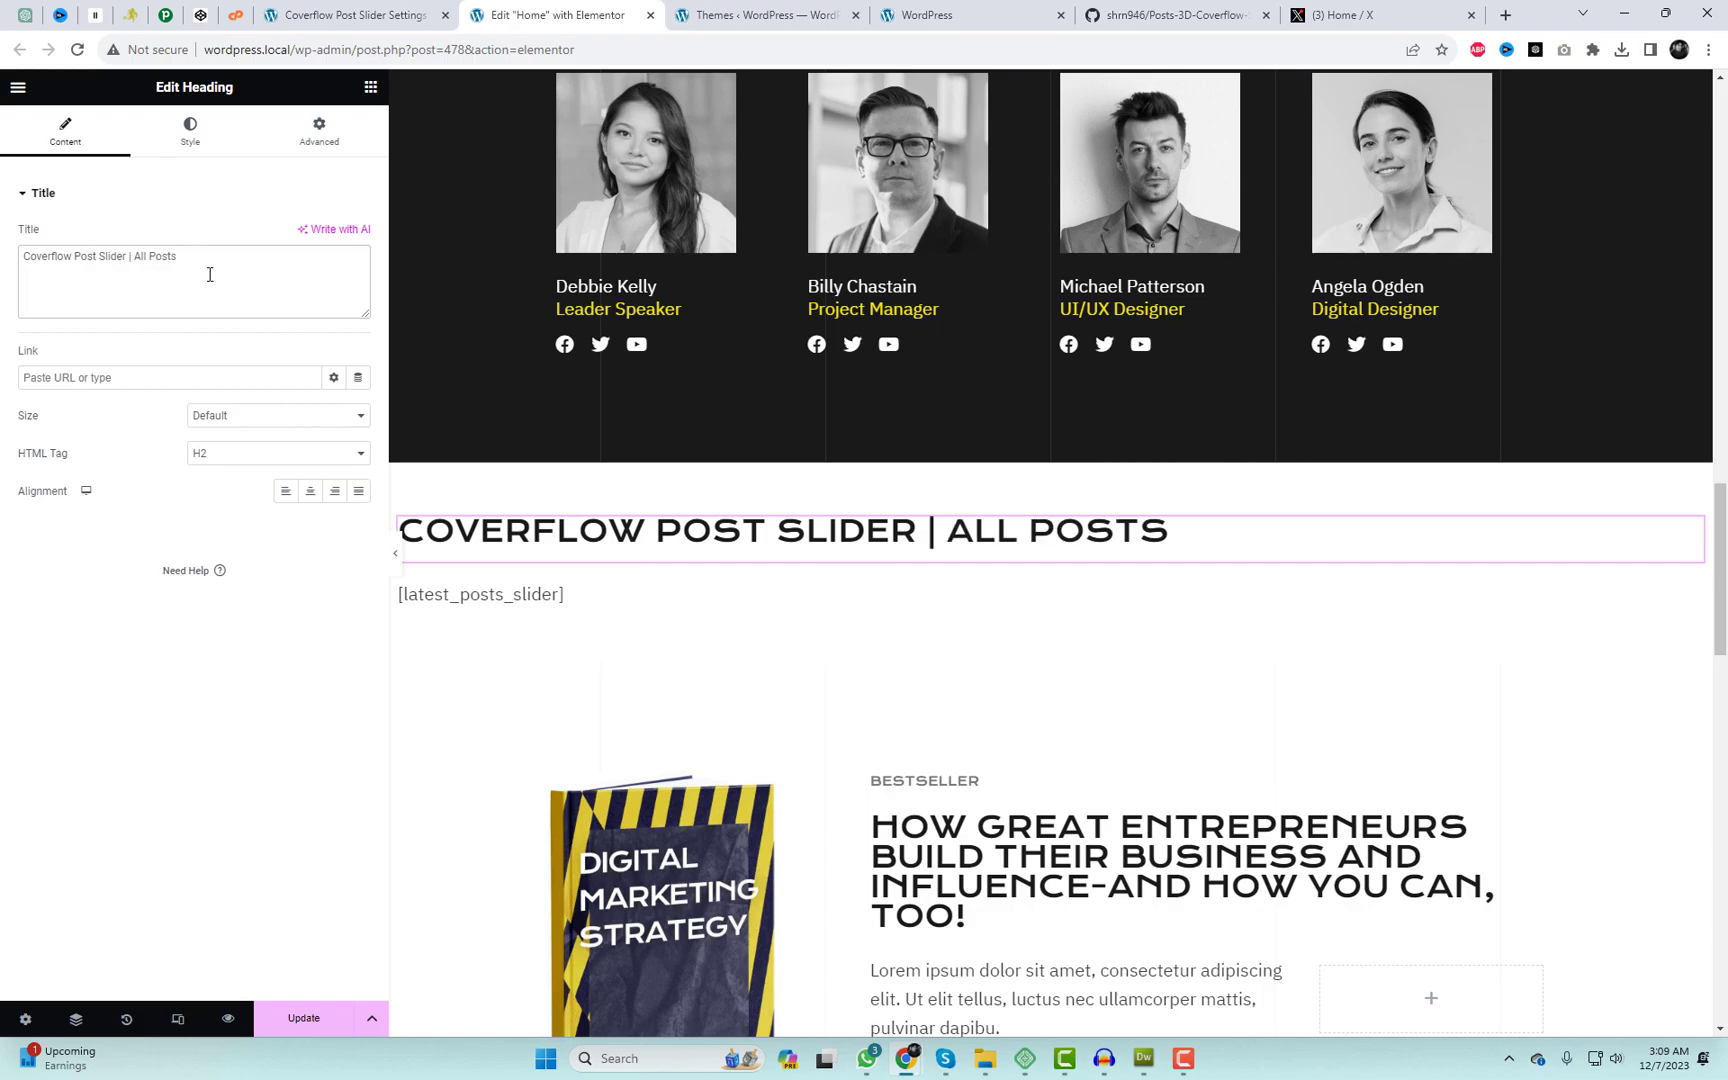
left_click(285, 1021)
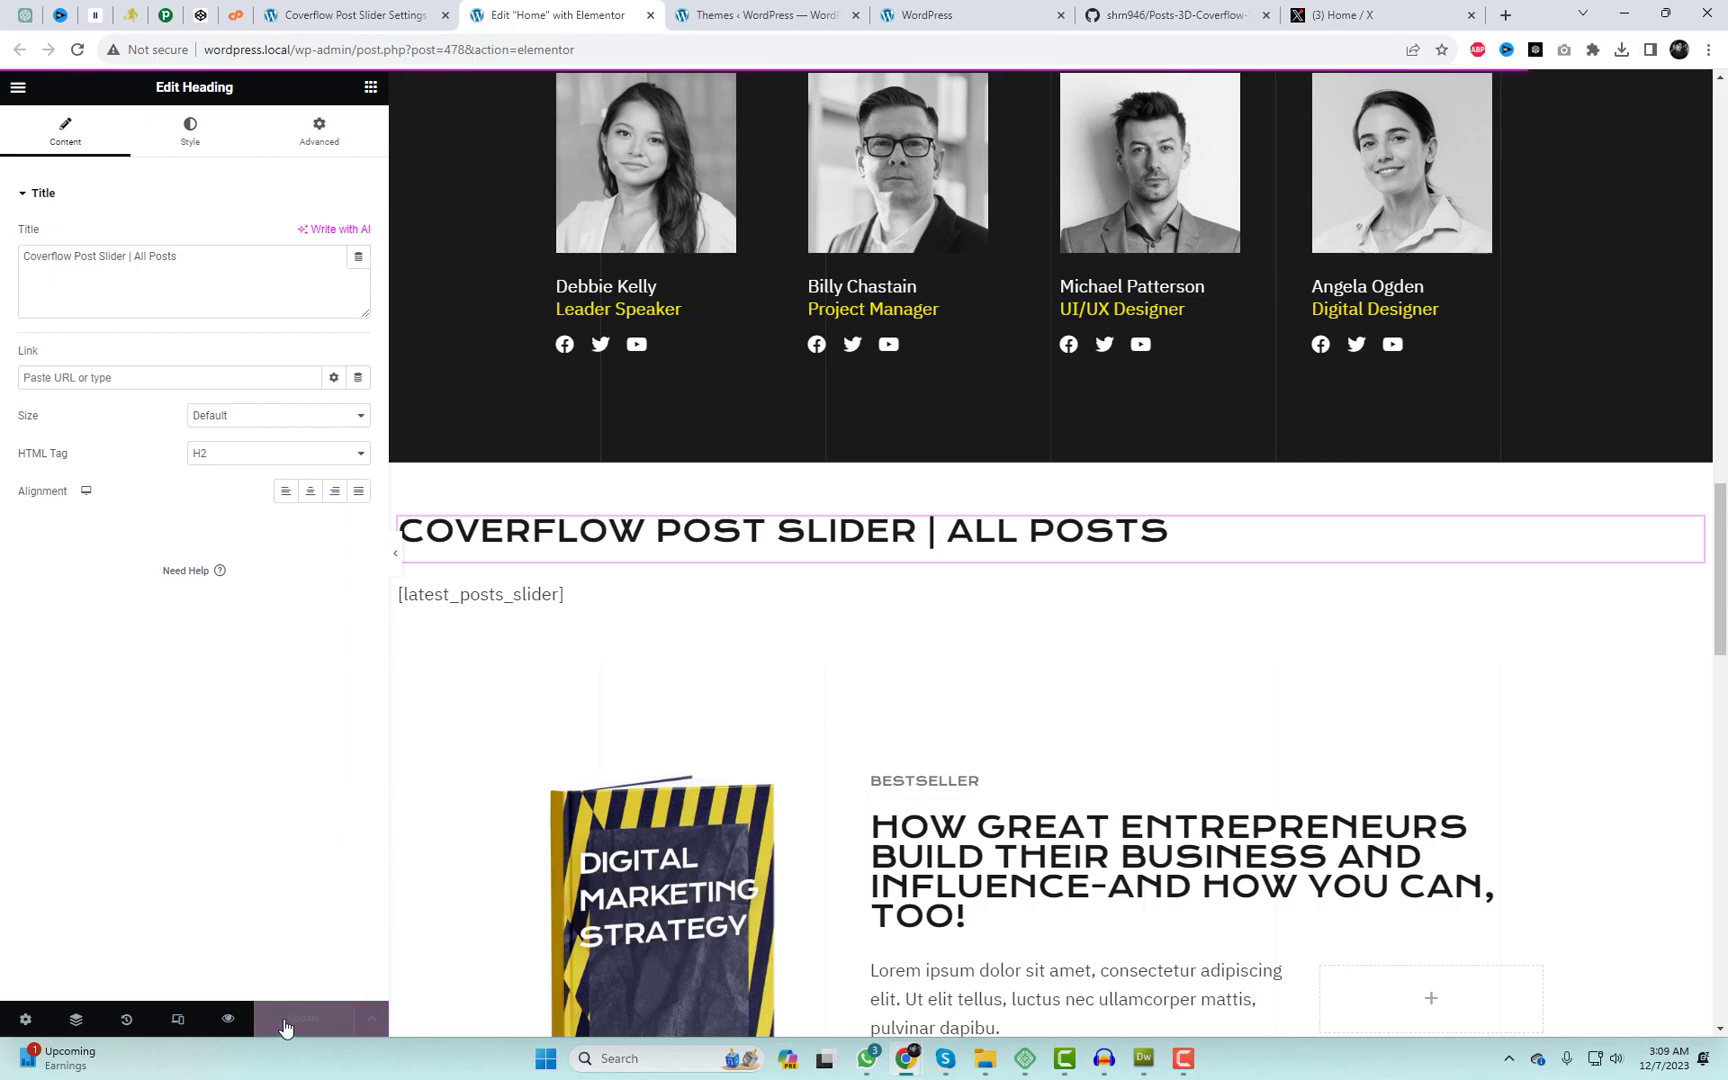
Preview the home page and browse the coverflow slider's posts forward and backward to check how it works
left_click(228, 1022)
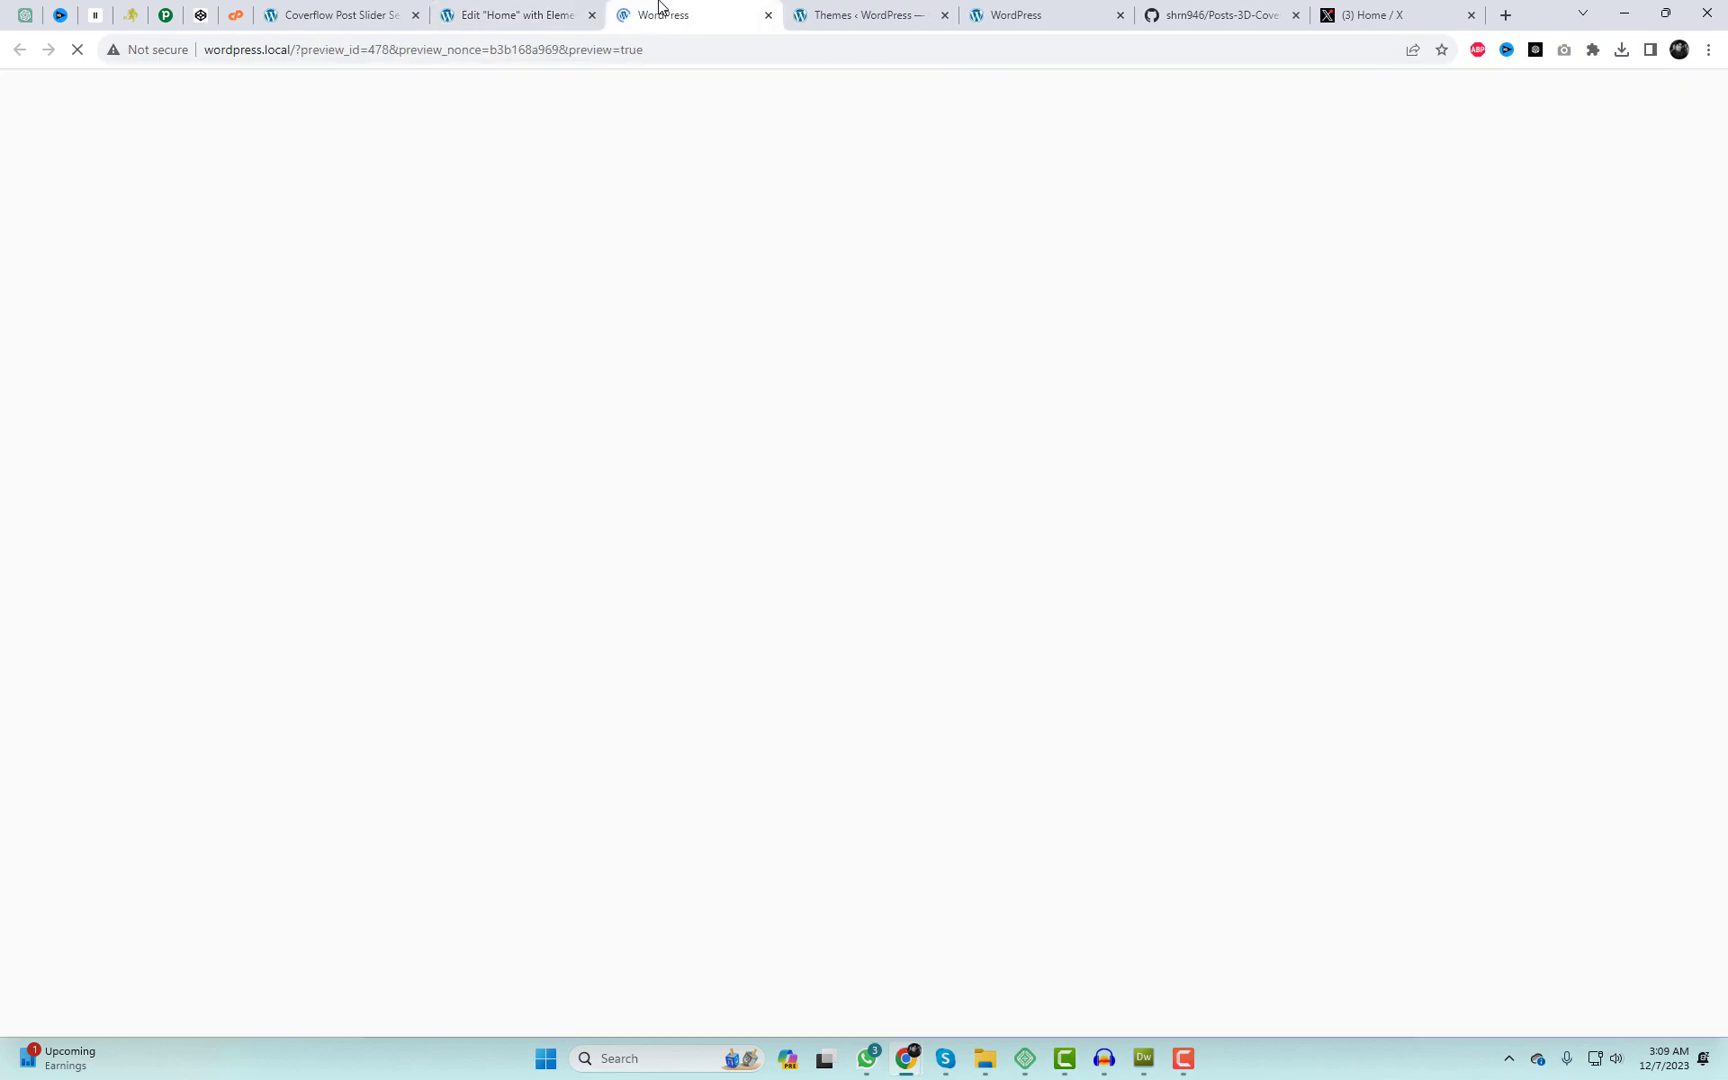
scroll(1104, 515, "down", 4)
scroll(1103, 515, "down", 20)
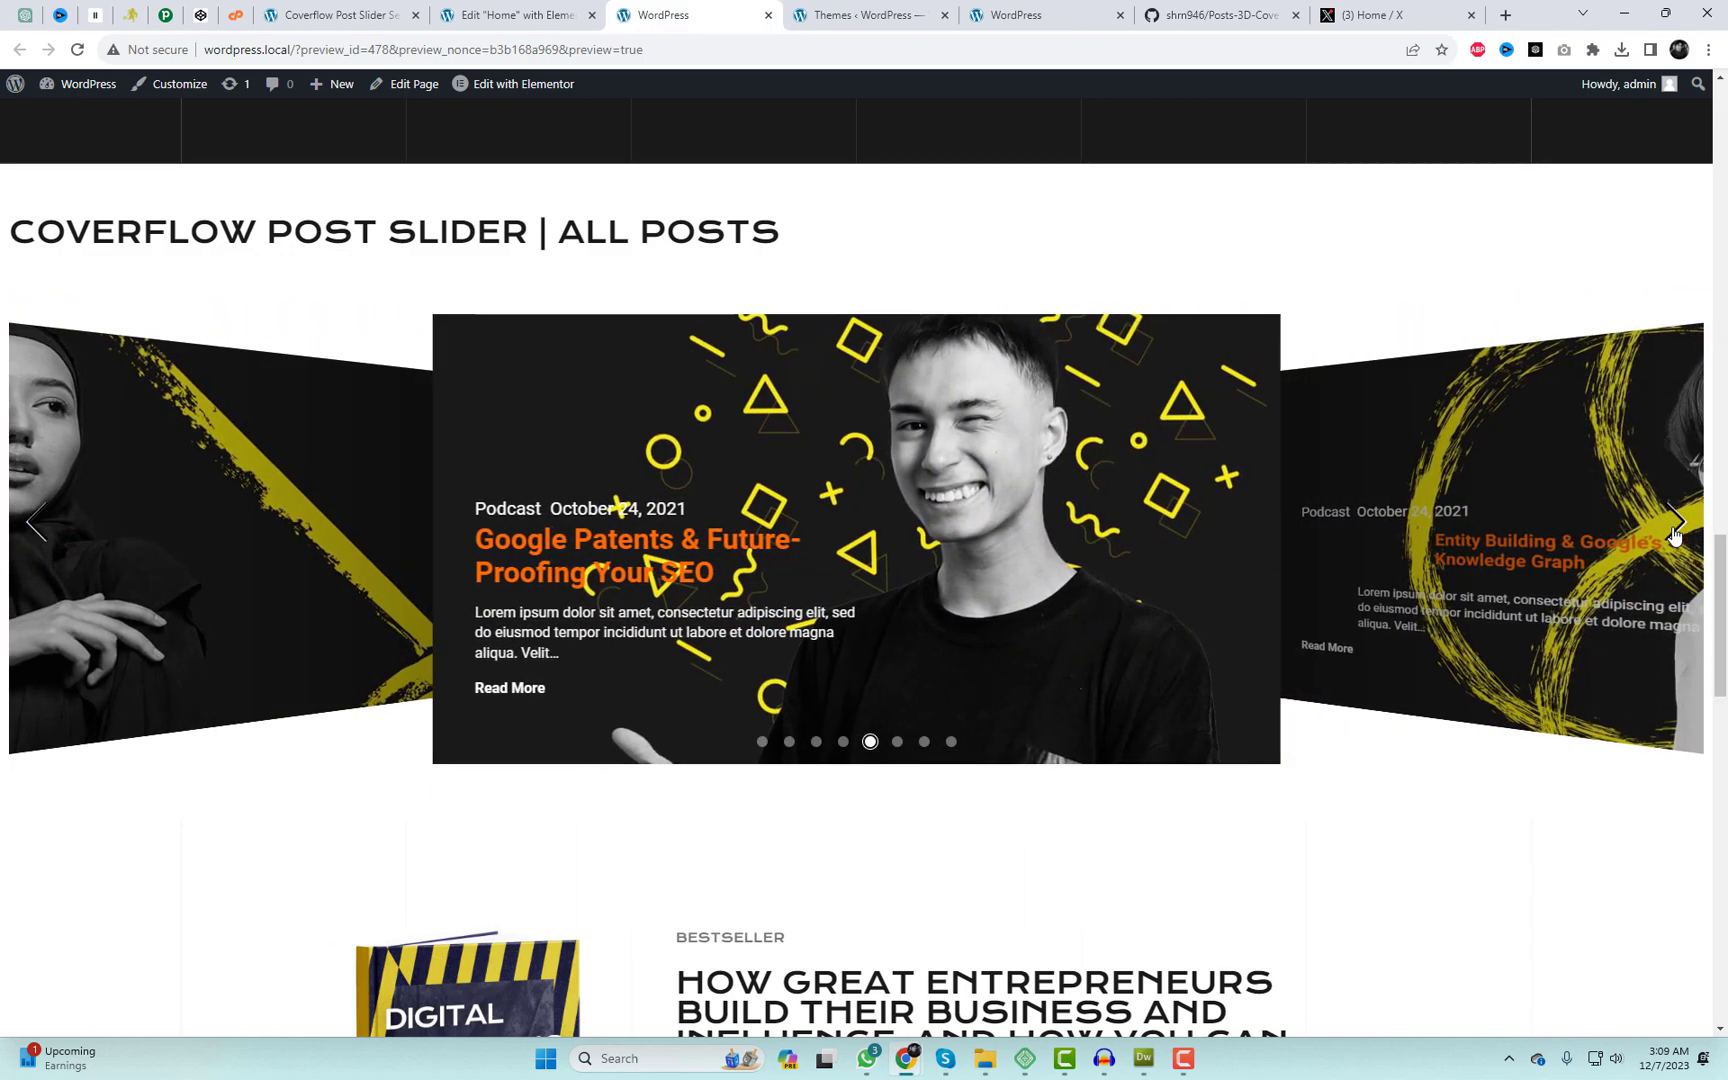
left_click(1675, 535)
left_click(1675, 535)
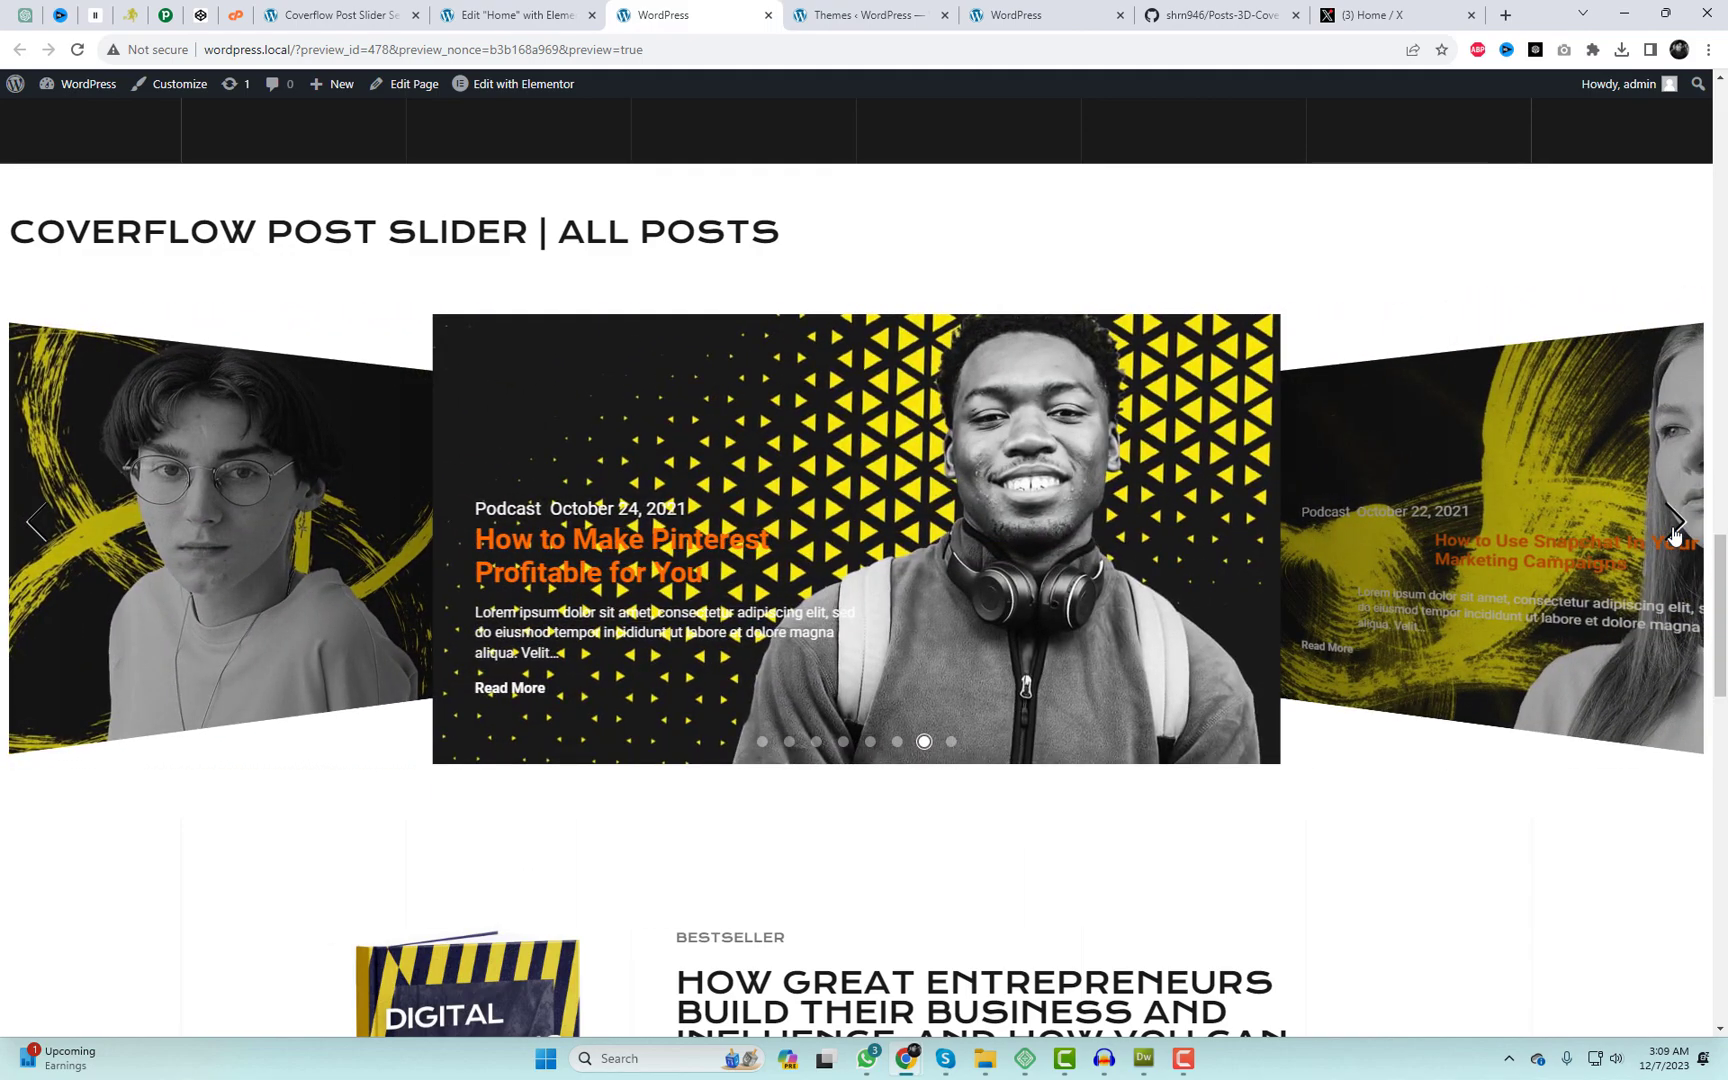
left_click(1675, 535)
left_click(1675, 535)
left_click(1675, 535)
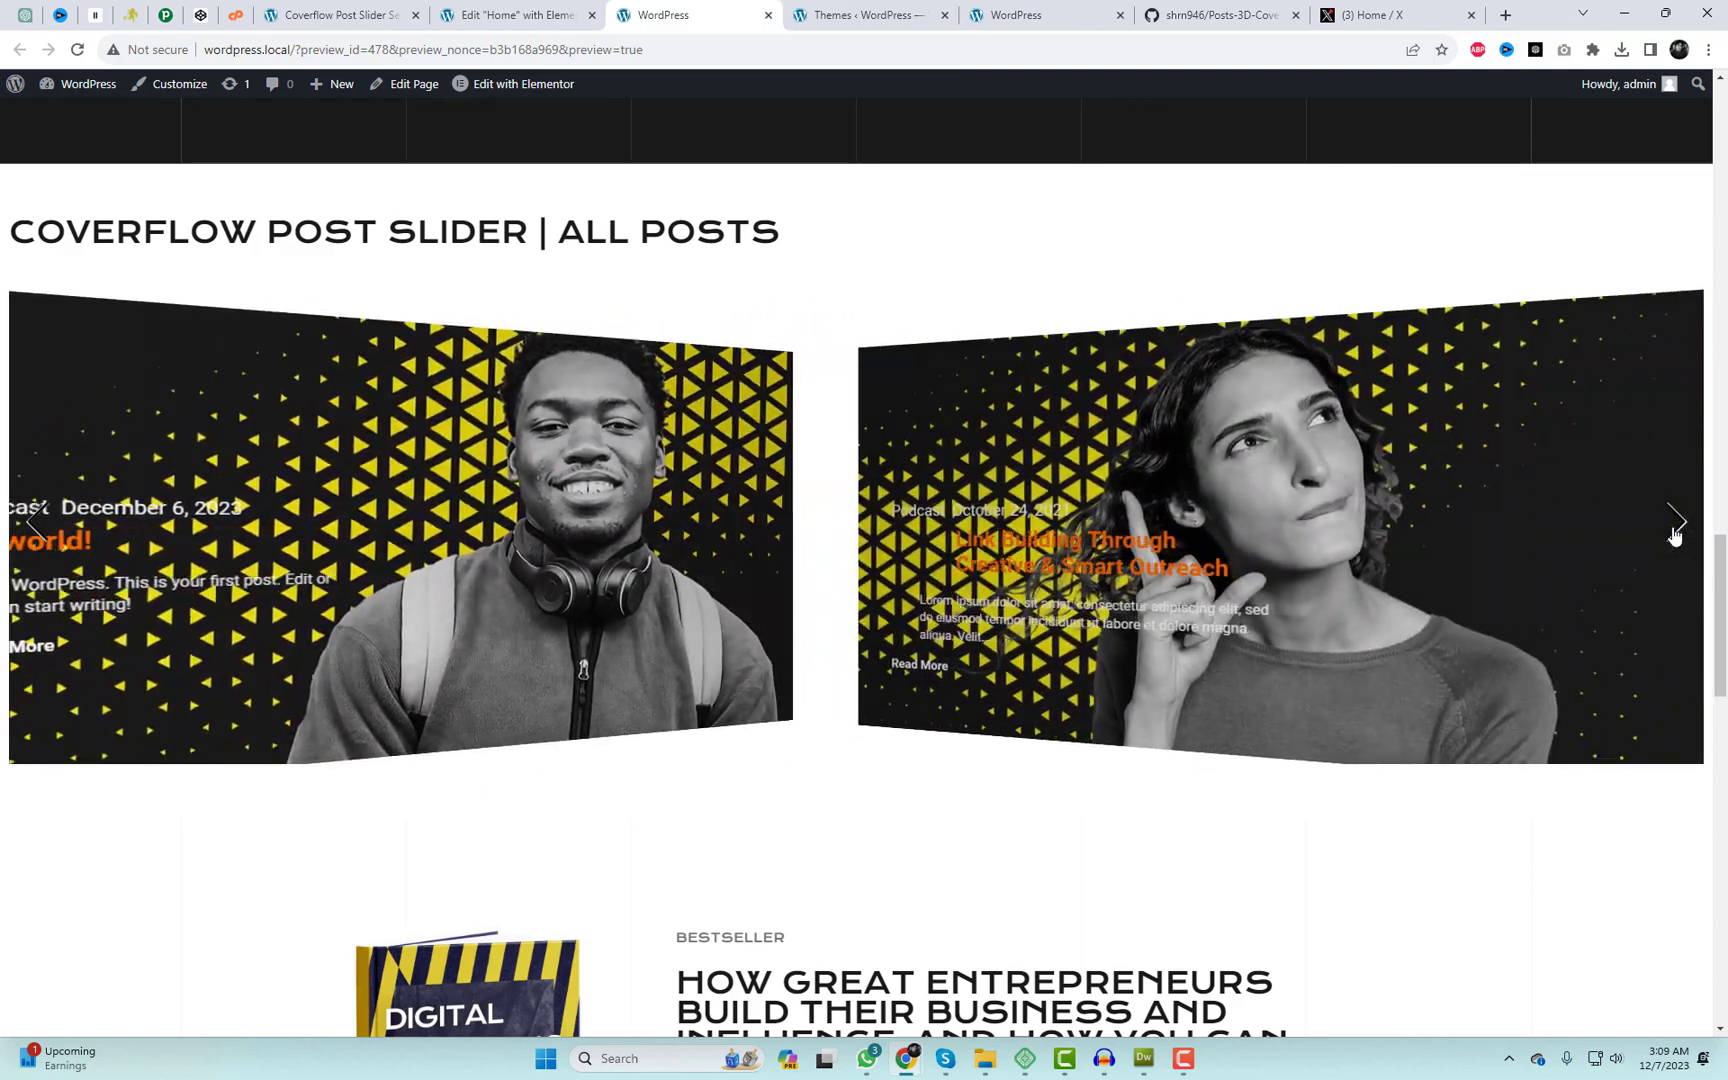
left_click(1675, 535)
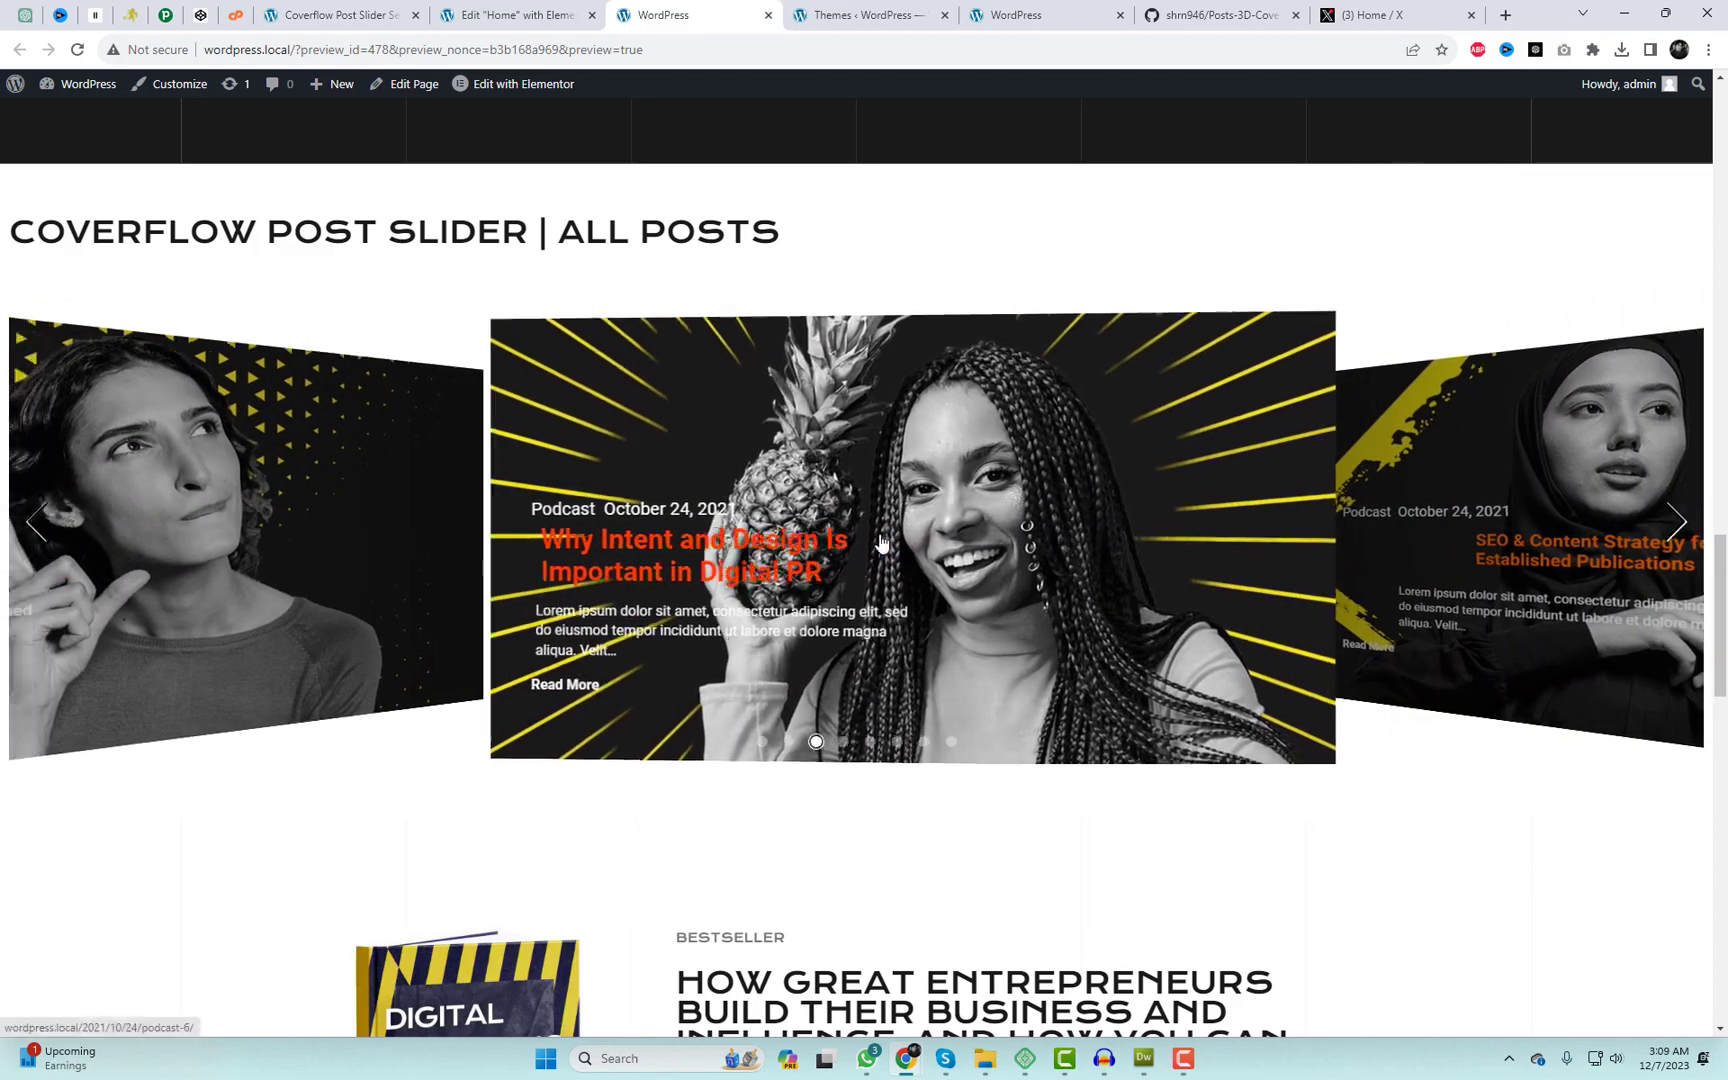
key("Left")
key("Left")
key("Left")
key("Left")
key("Left")
key("Left")
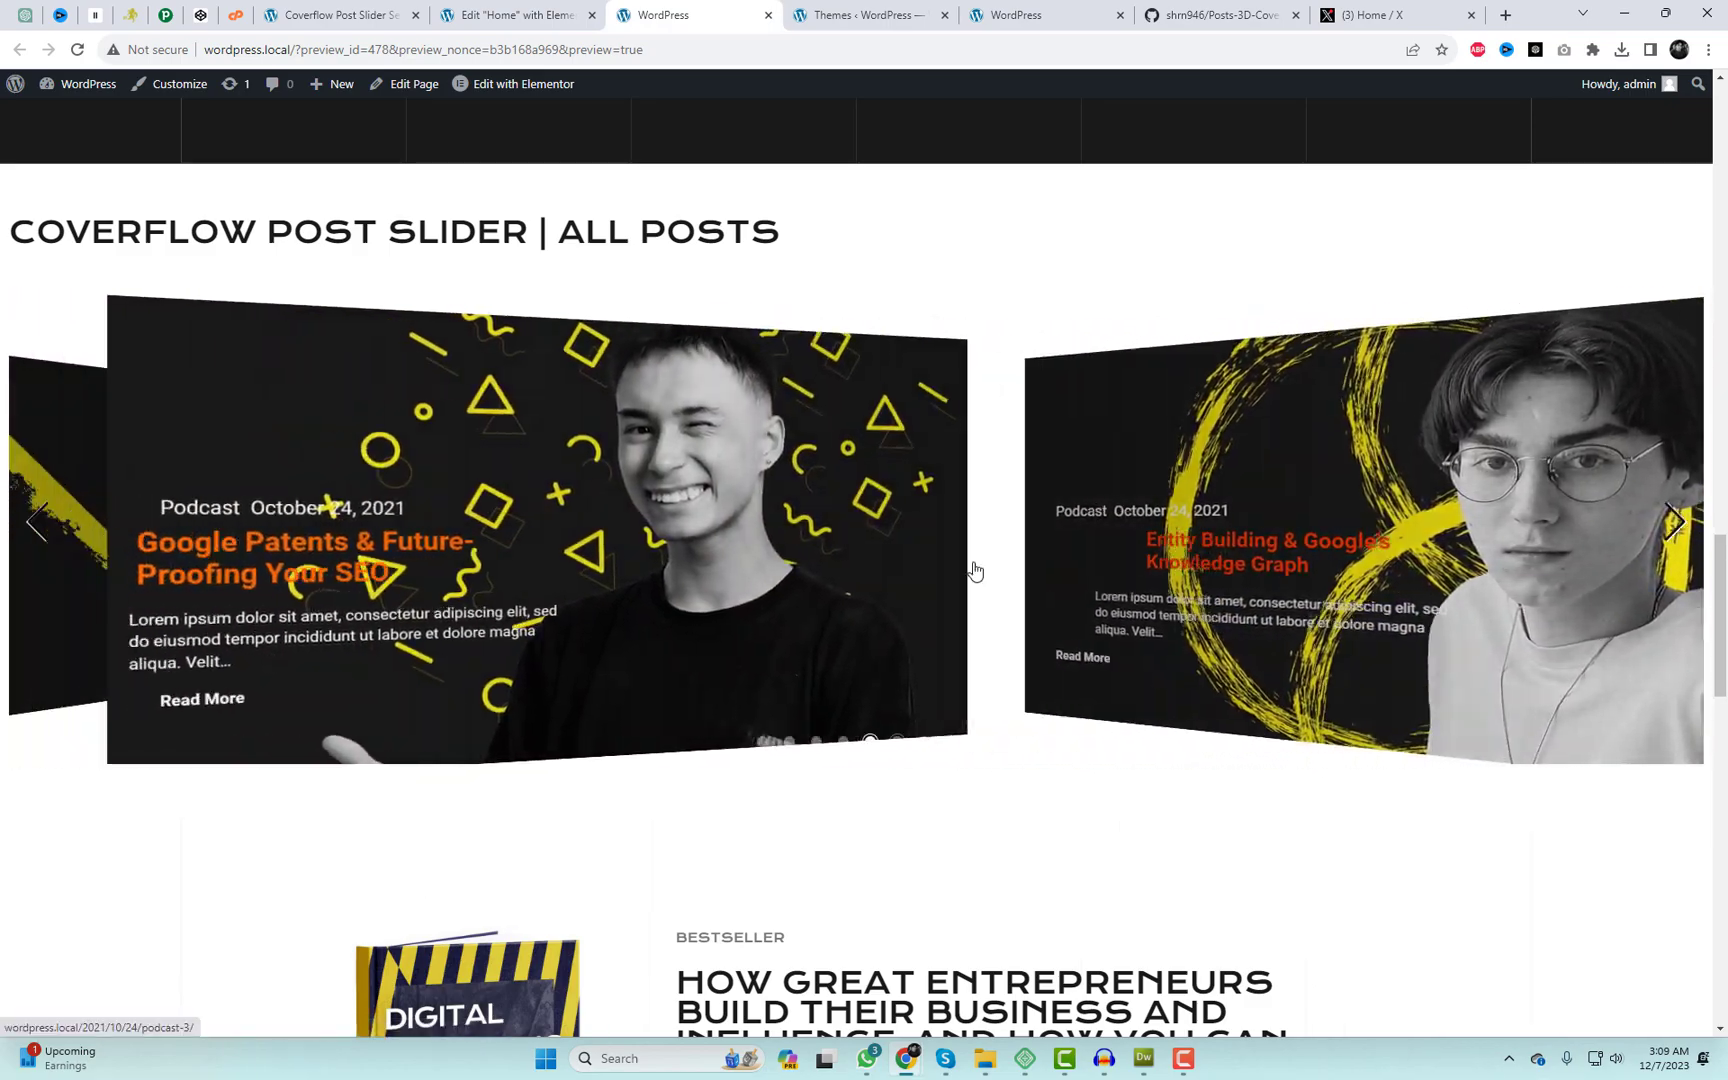
key("Left")
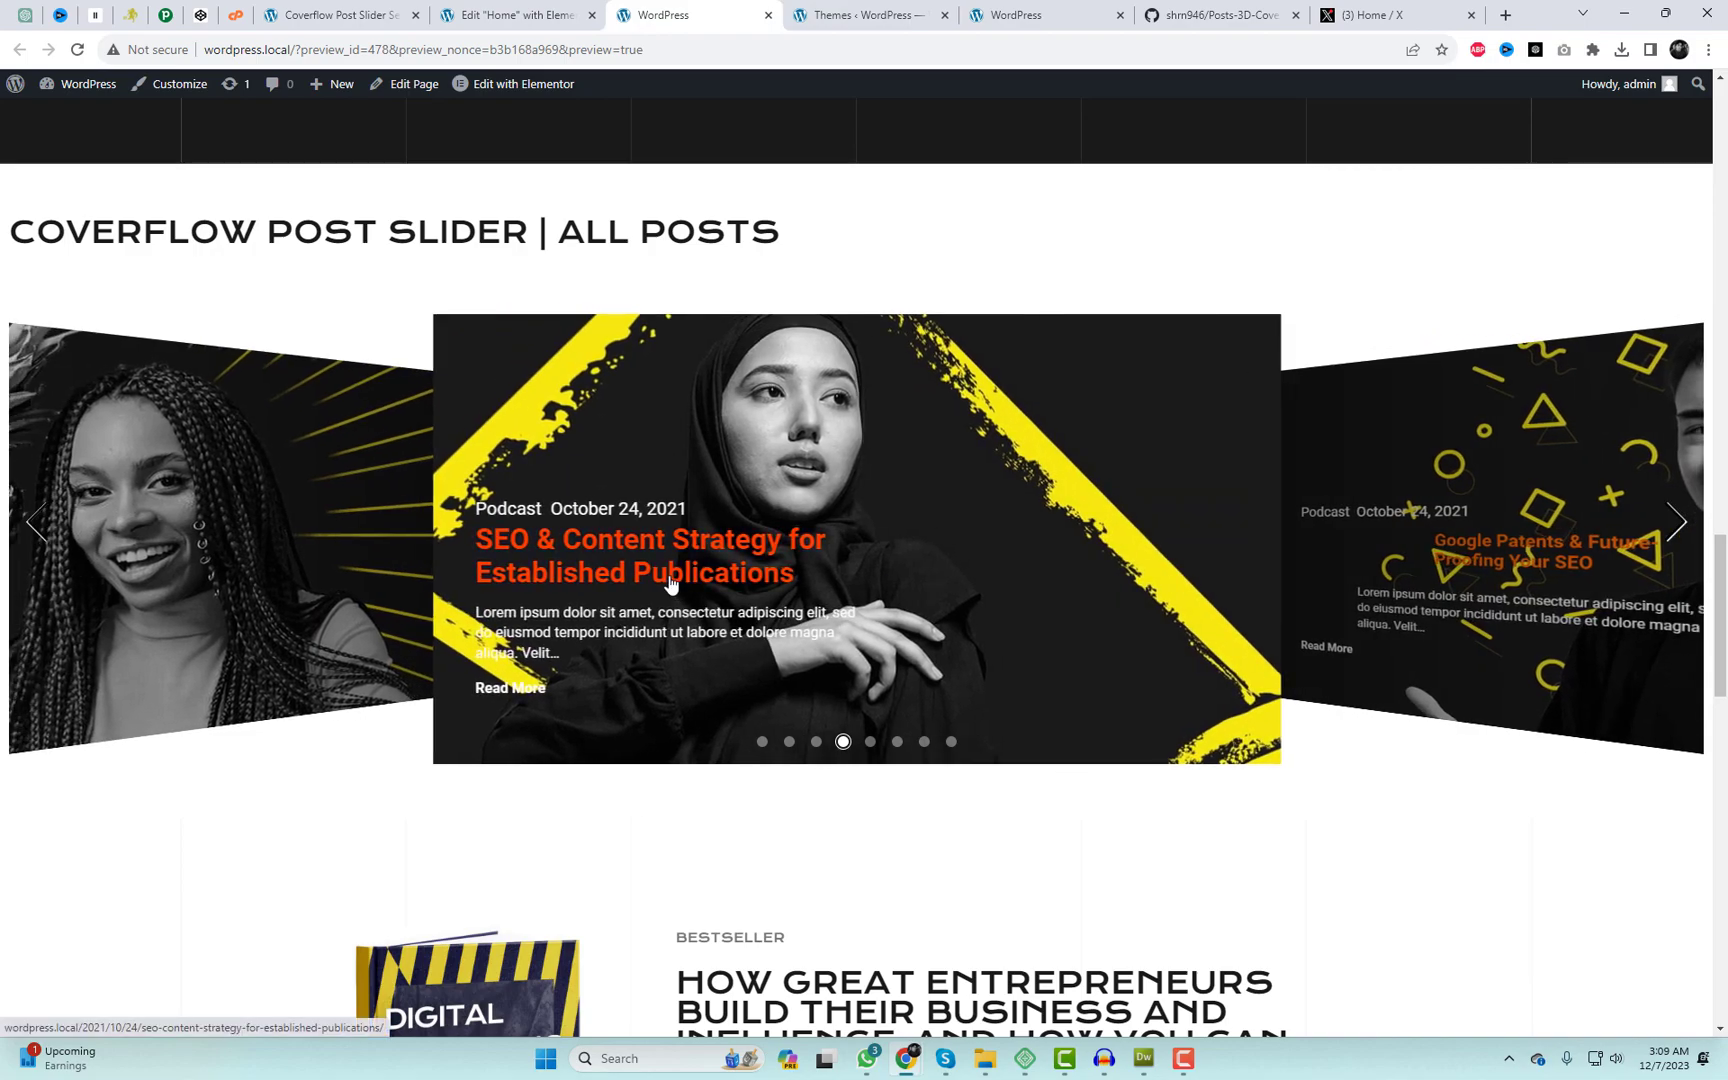
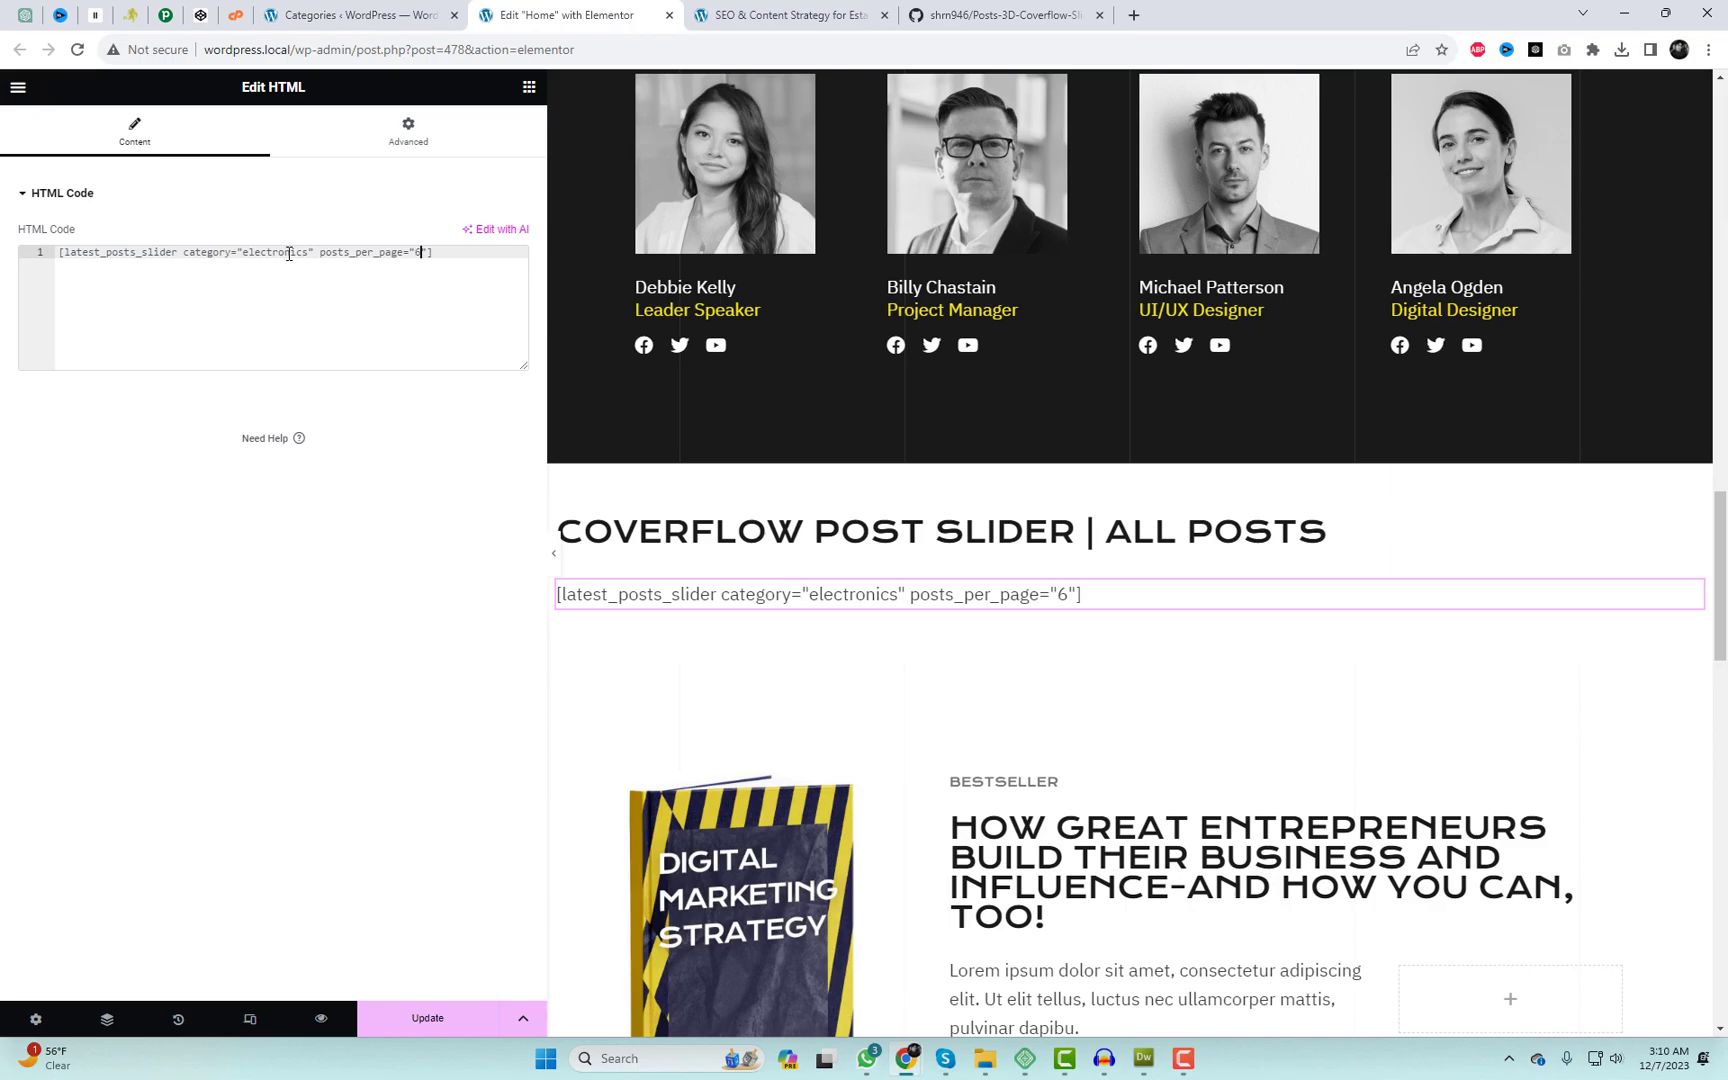
Set the slider shortcode's category to podcast, change the heading to "Coverflow Post Slider | Podcast", and update the page
type("podcast")
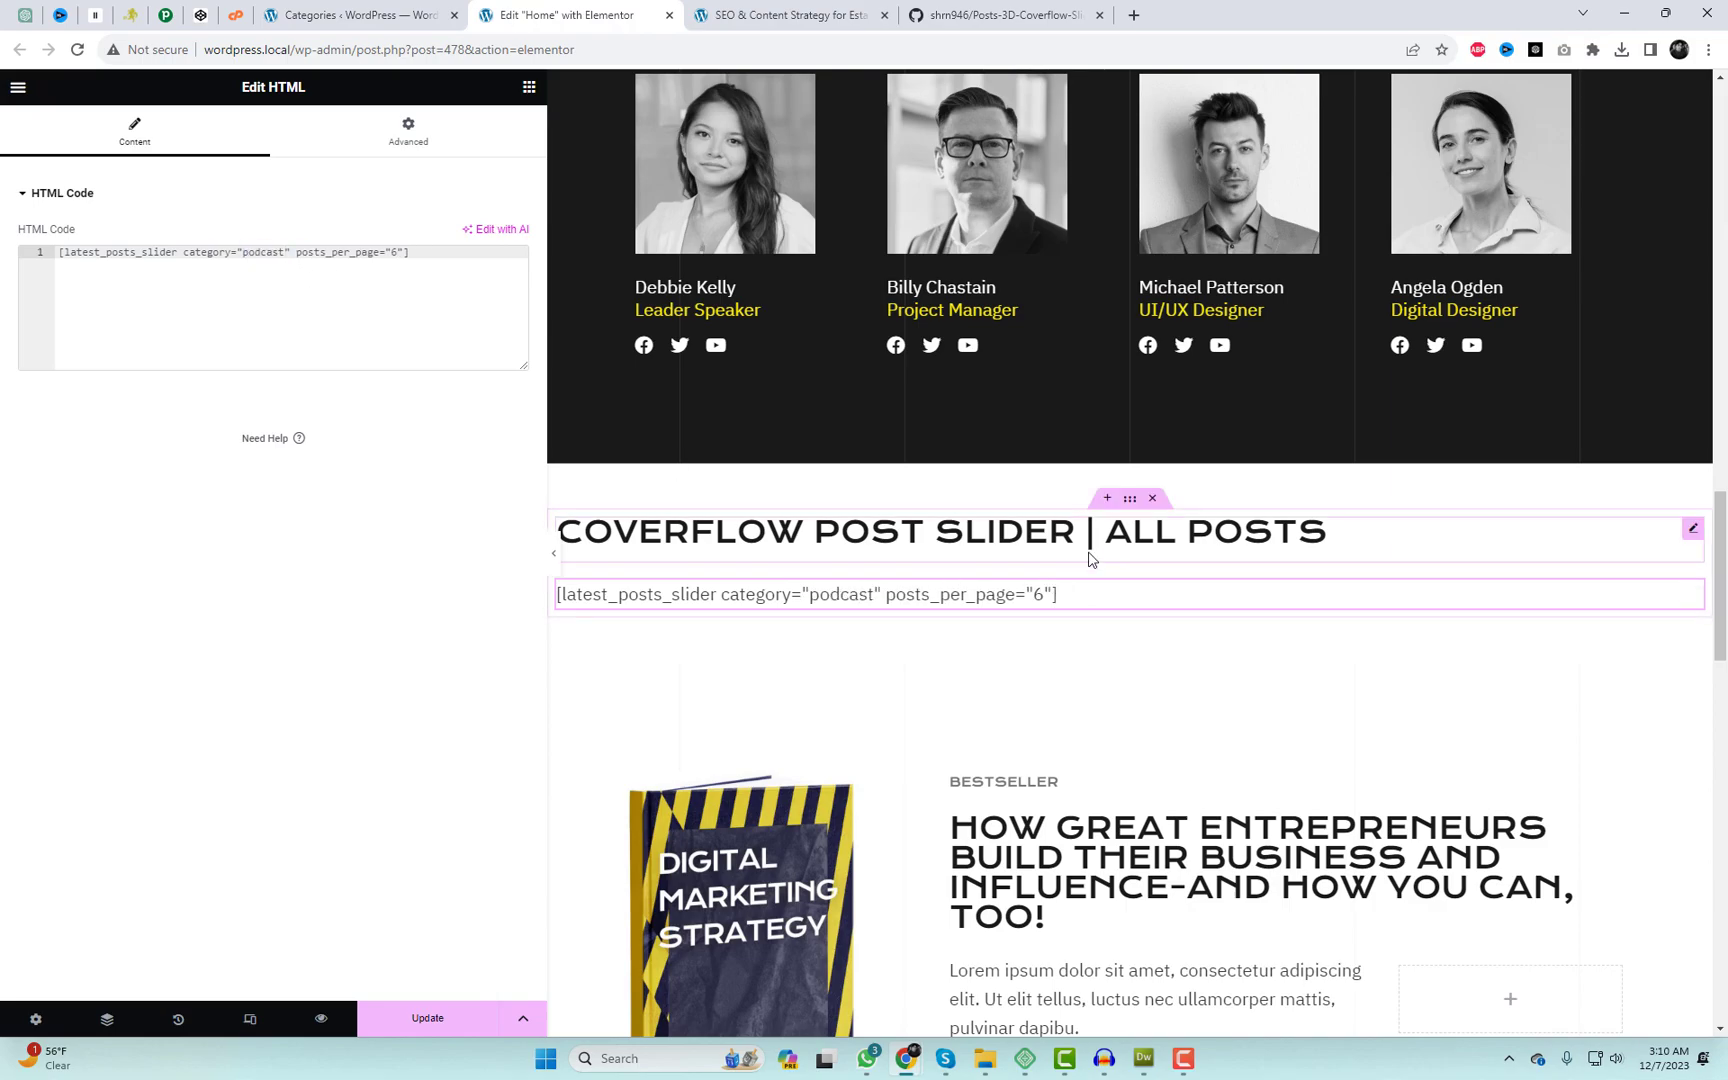
left_click(1111, 530)
left_click_drag(135, 258, 216, 262)
type("podcast")
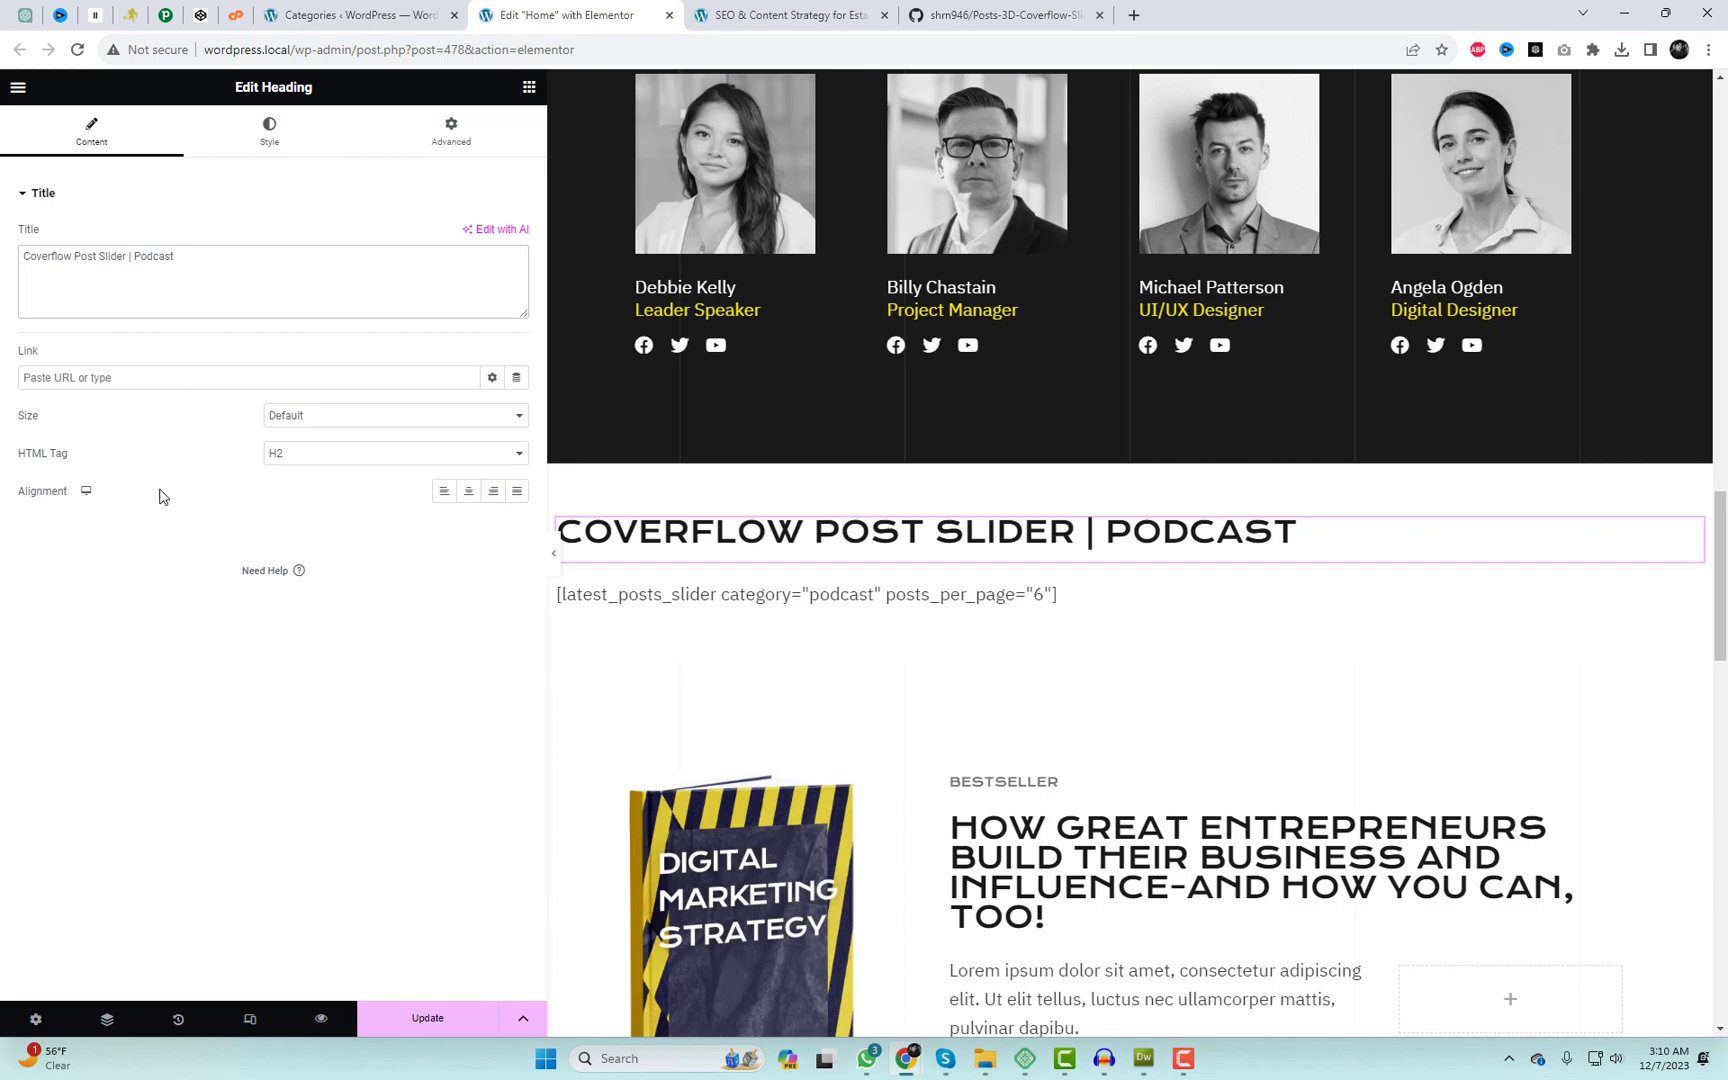
left_click(443, 1026)
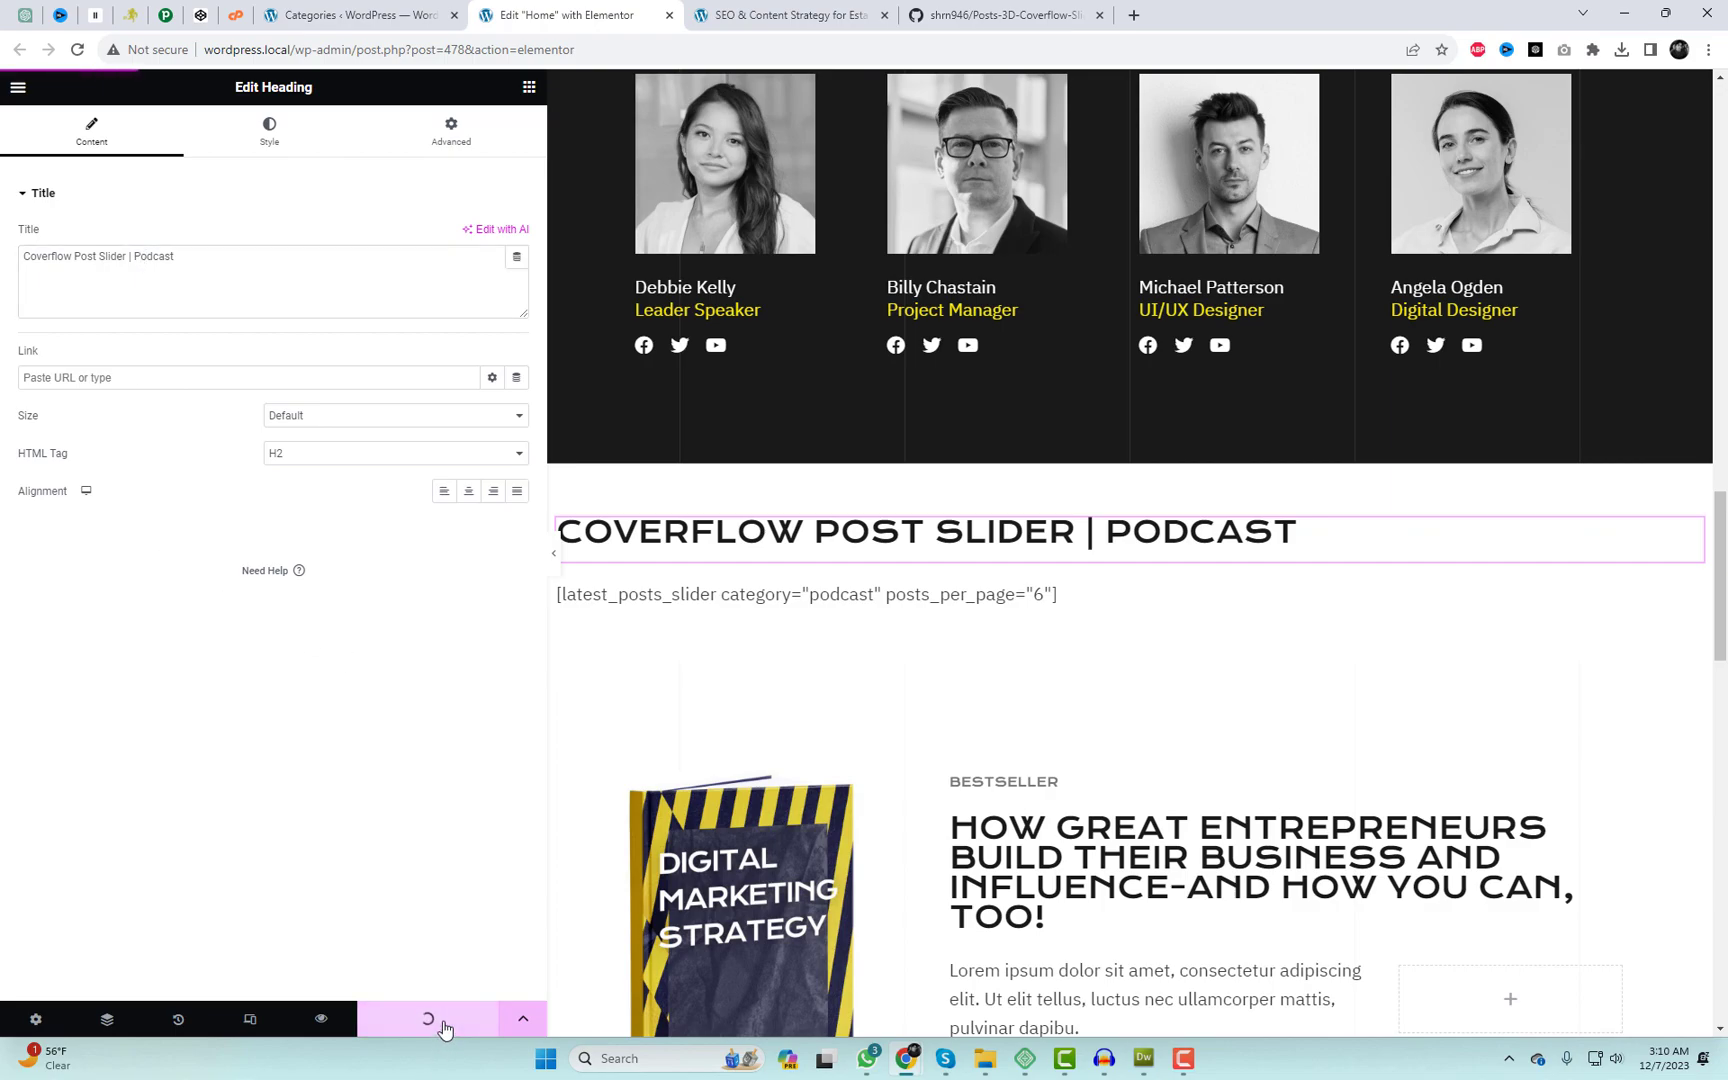
Preview the home page and browse the Podcast coverflow slider's posts to check the category filter and the slide navigation
left_click(321, 1018)
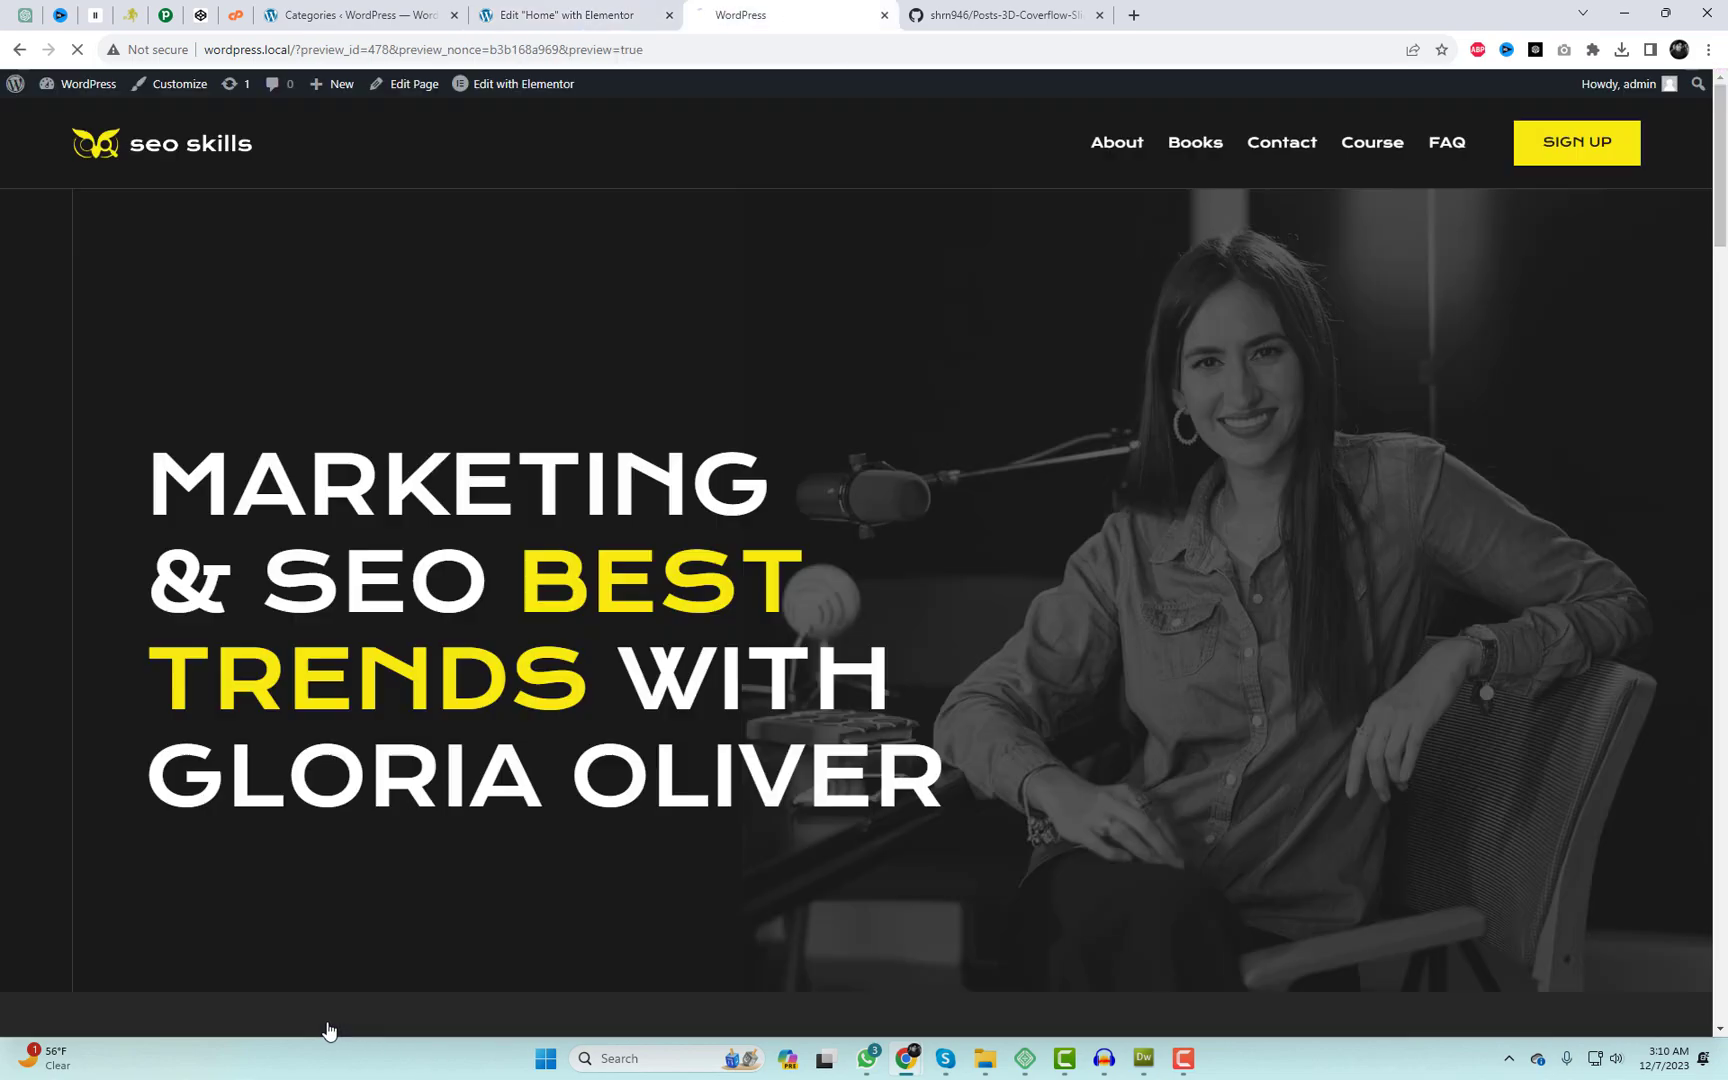
scroll(903, 617, "down", 20)
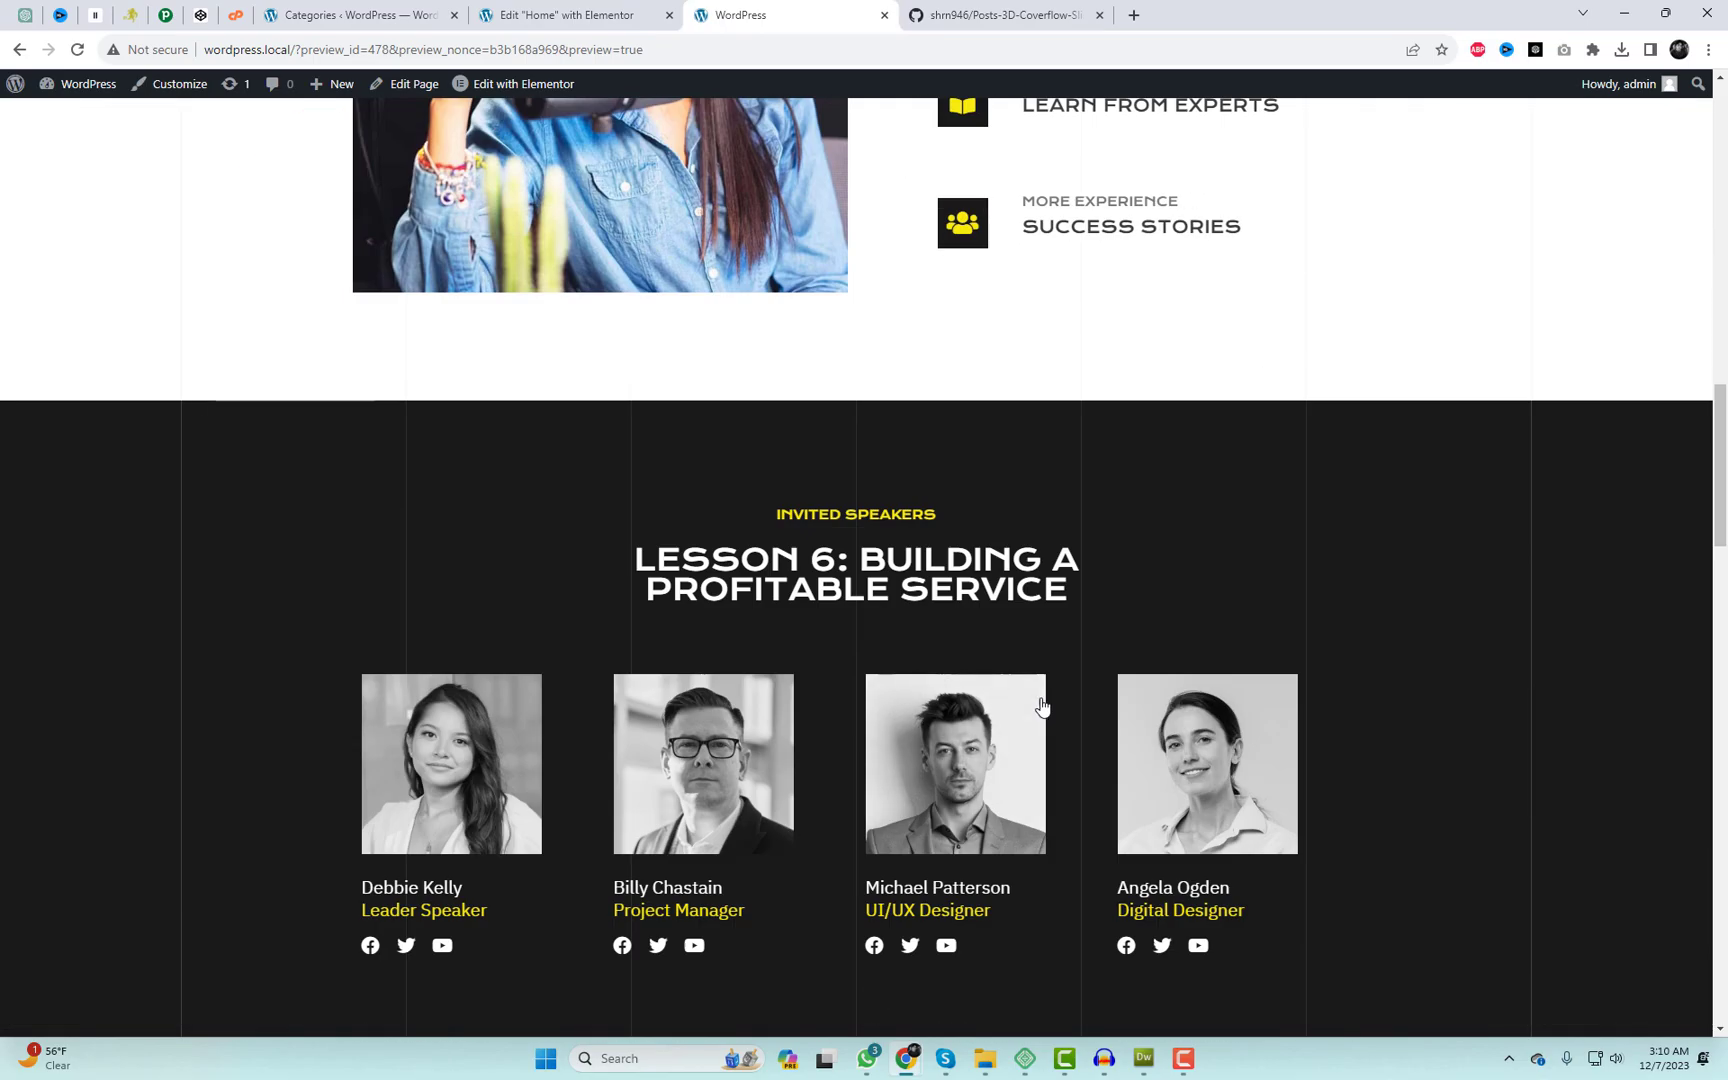
scroll(1055, 697, "down", 4)
scroll(1068, 698, "up", 1)
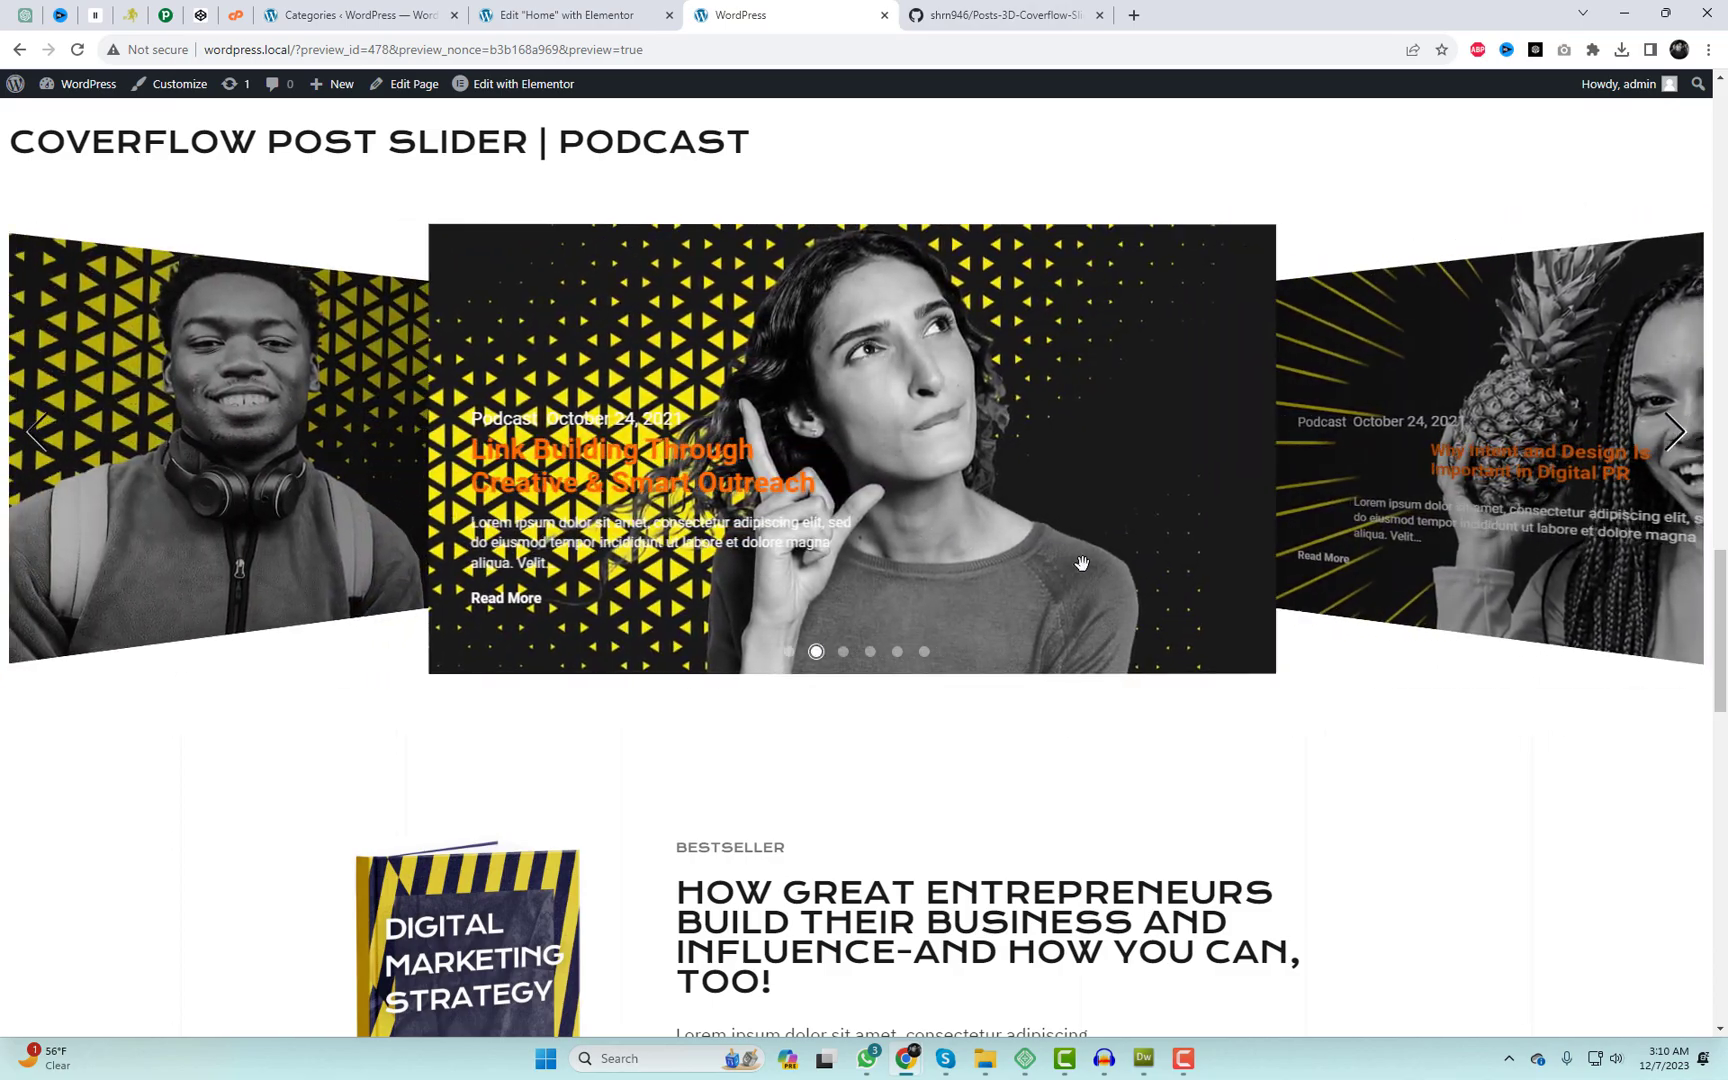
left_click_drag(1080, 567, 826, 537)
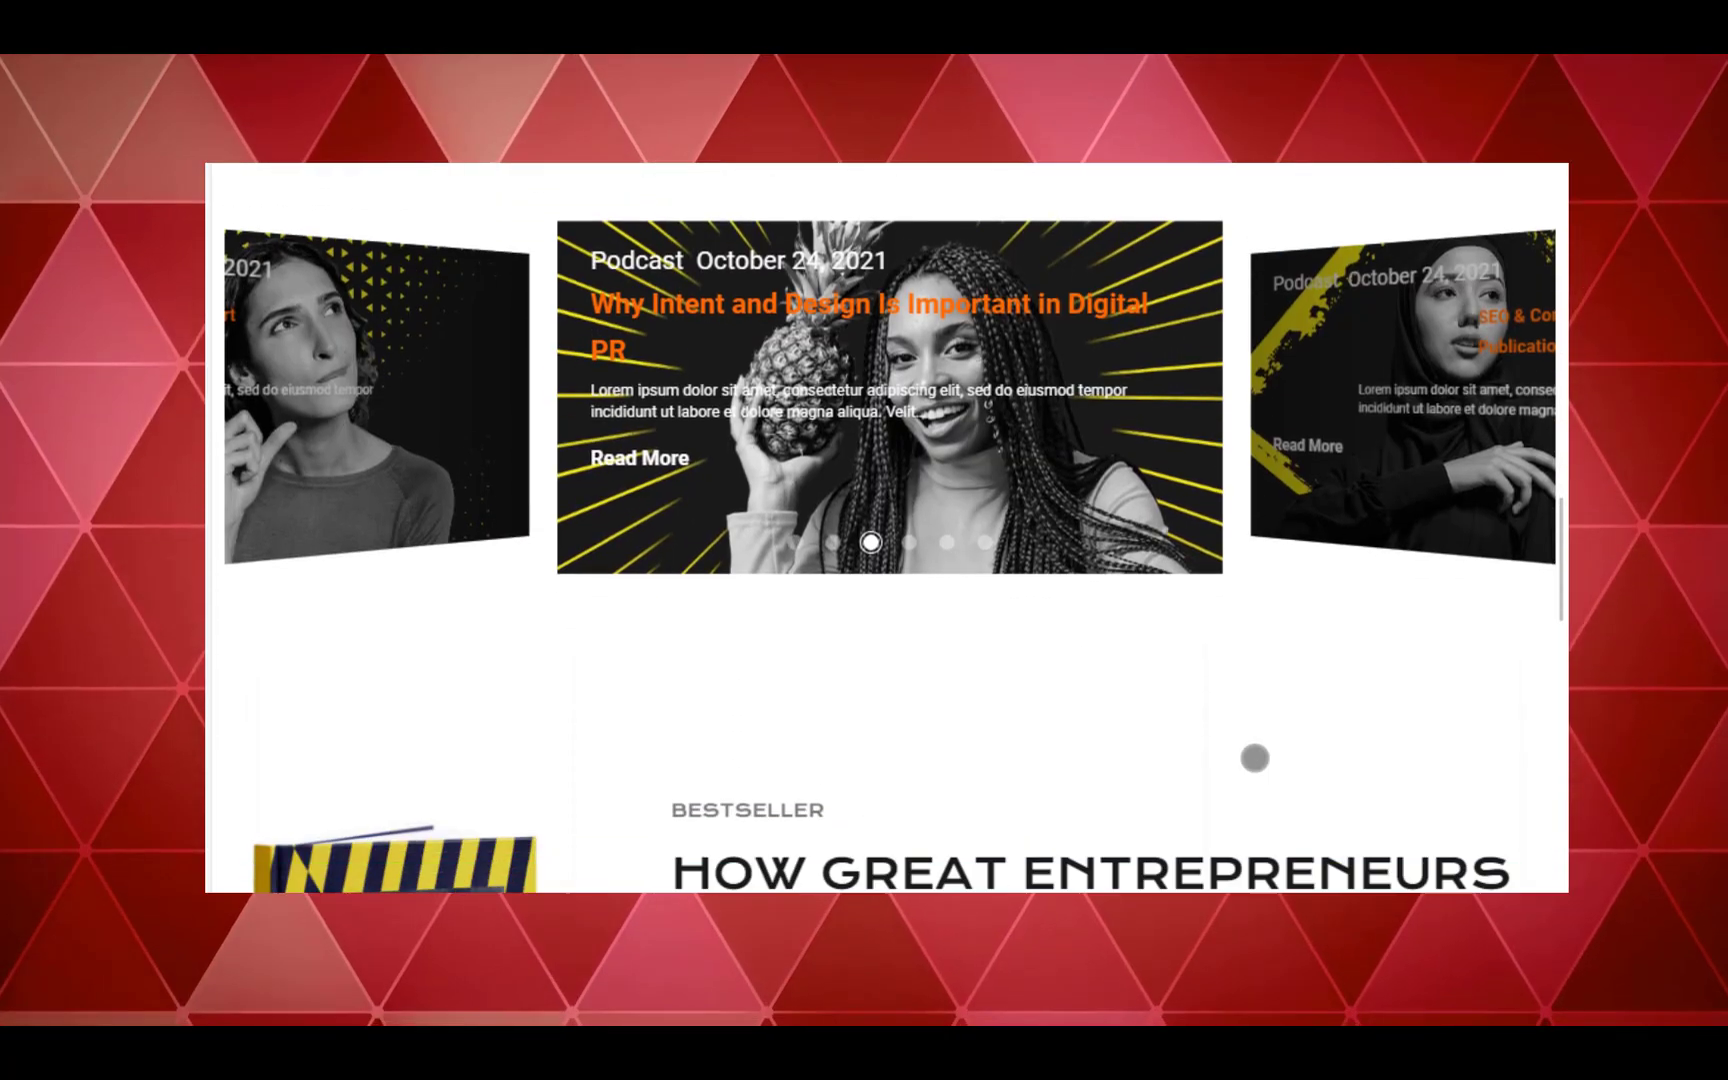
scroll(1254, 756, "up", 2)
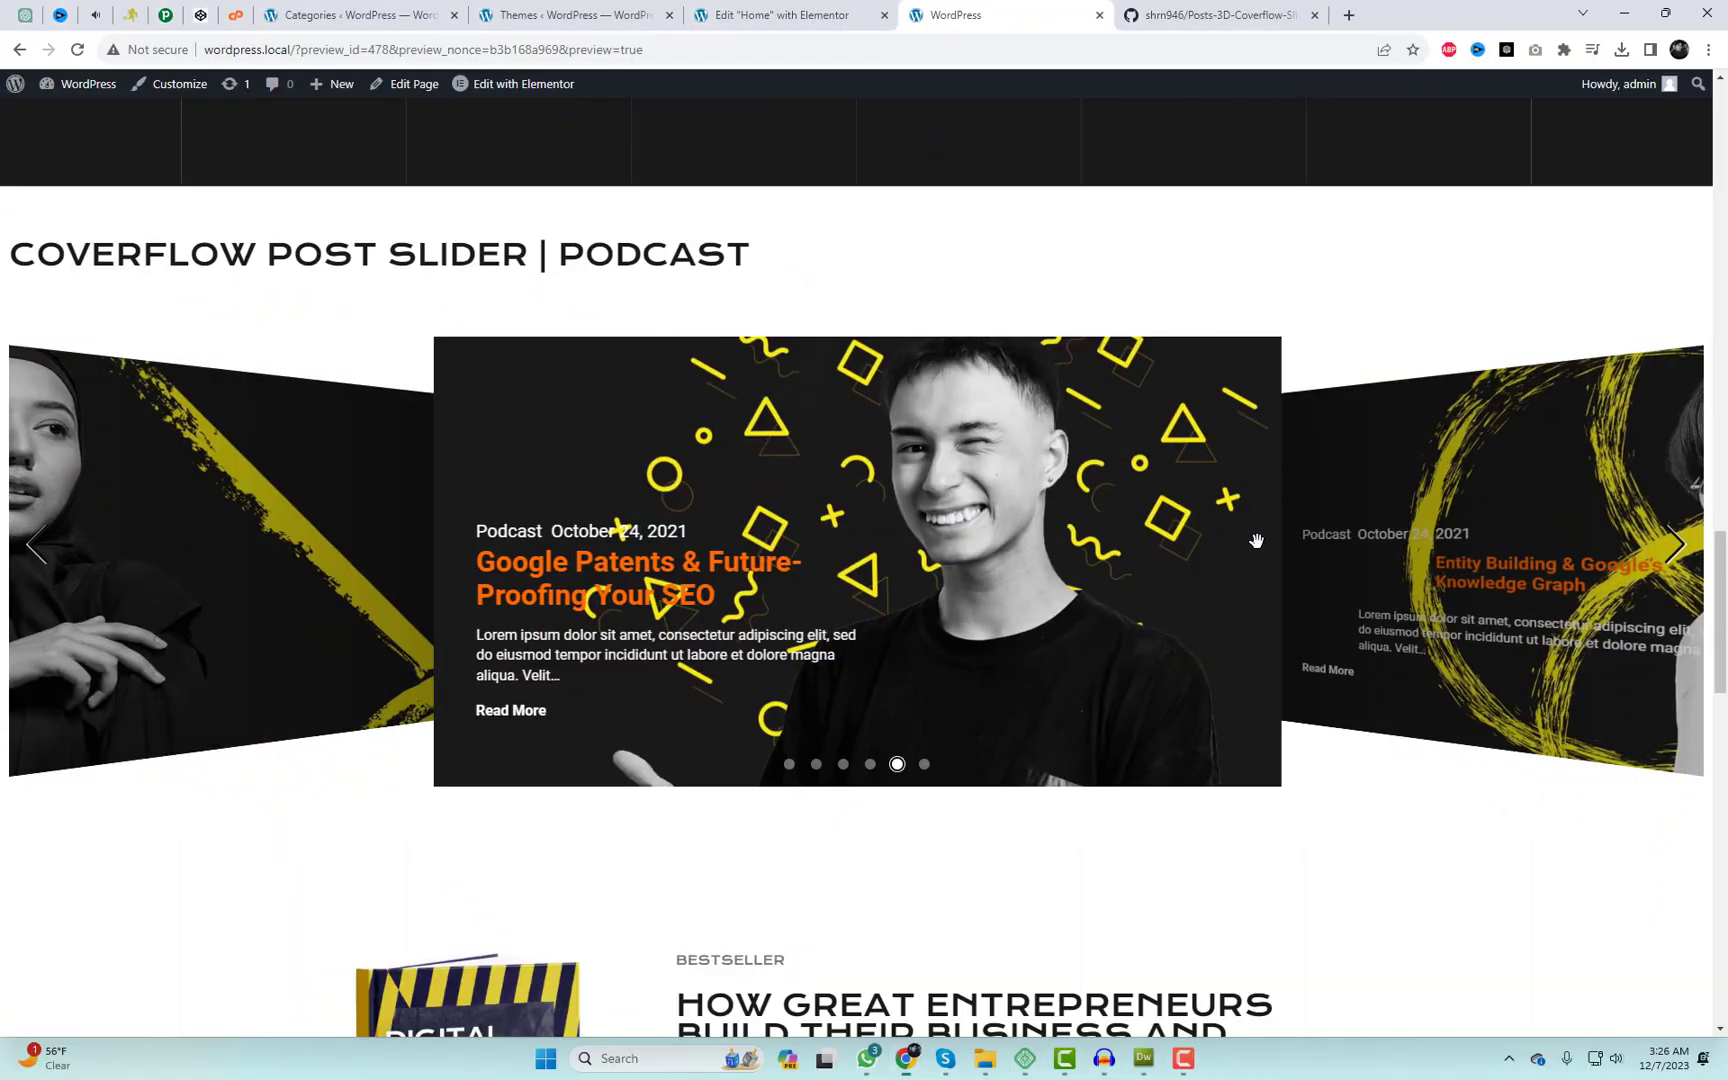
left_click_drag(1257, 540, 965, 538)
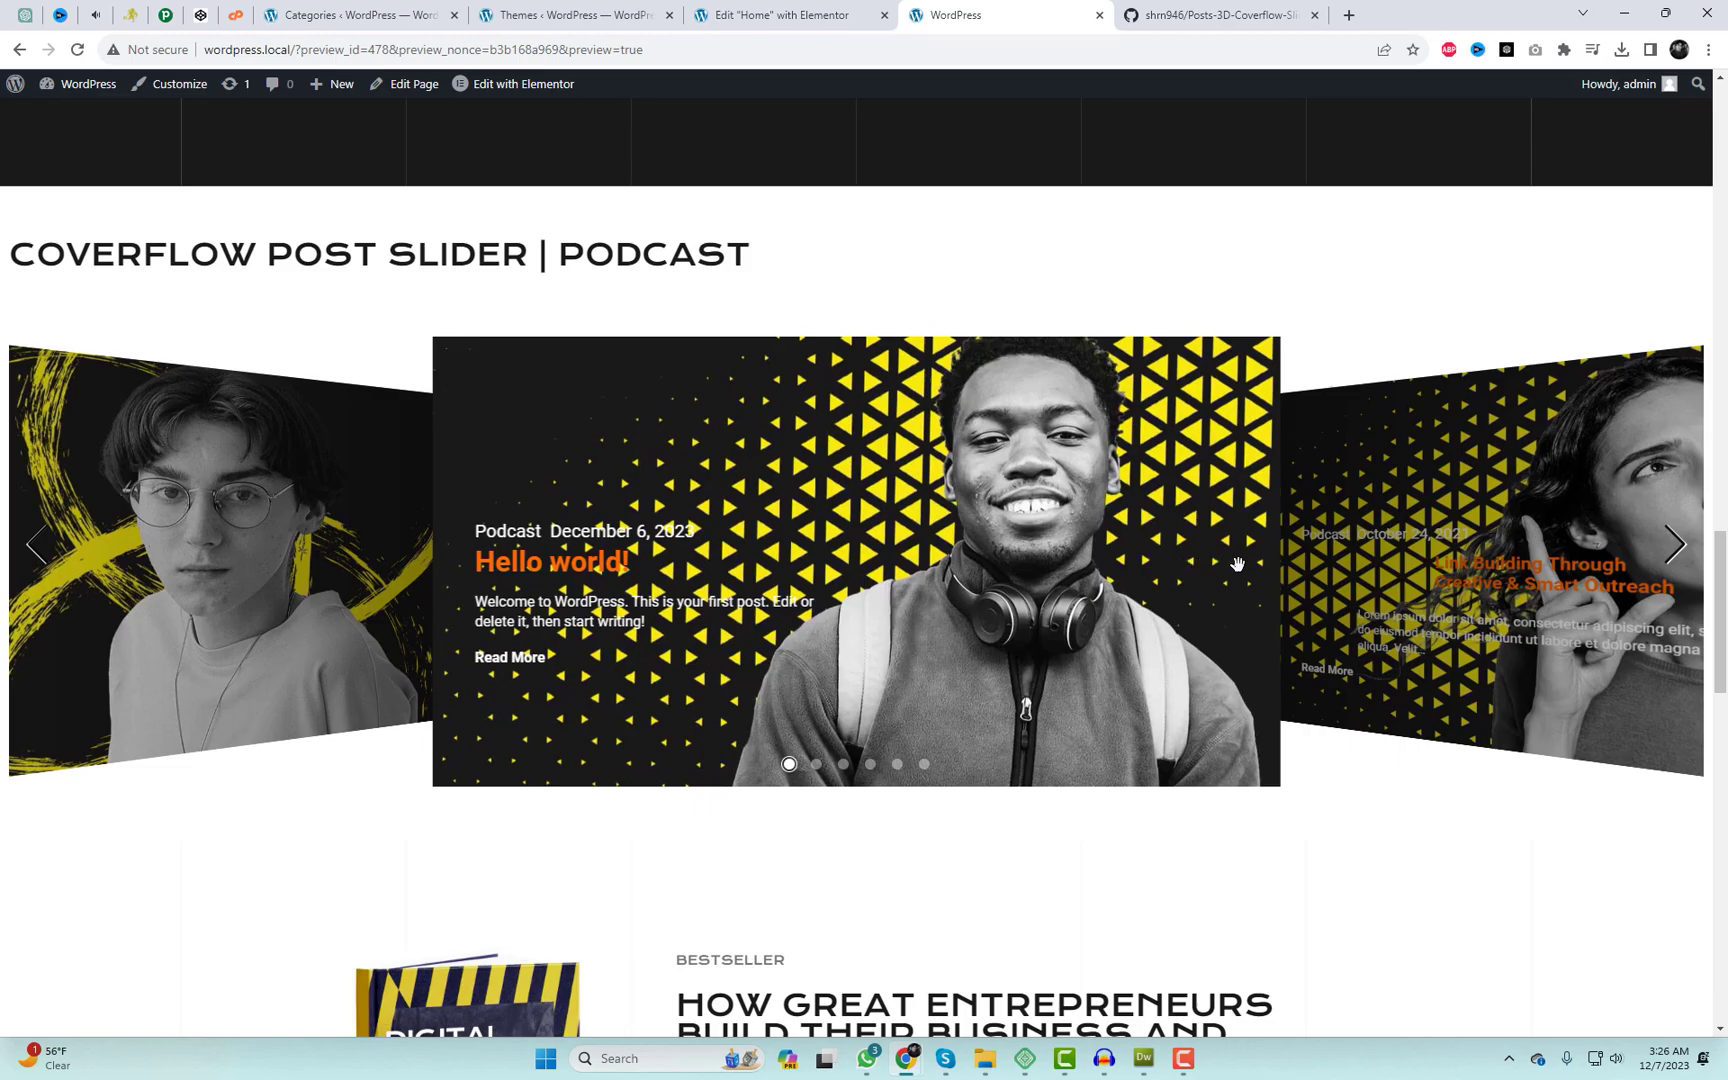
left_click_drag(1237, 565, 1250, 566)
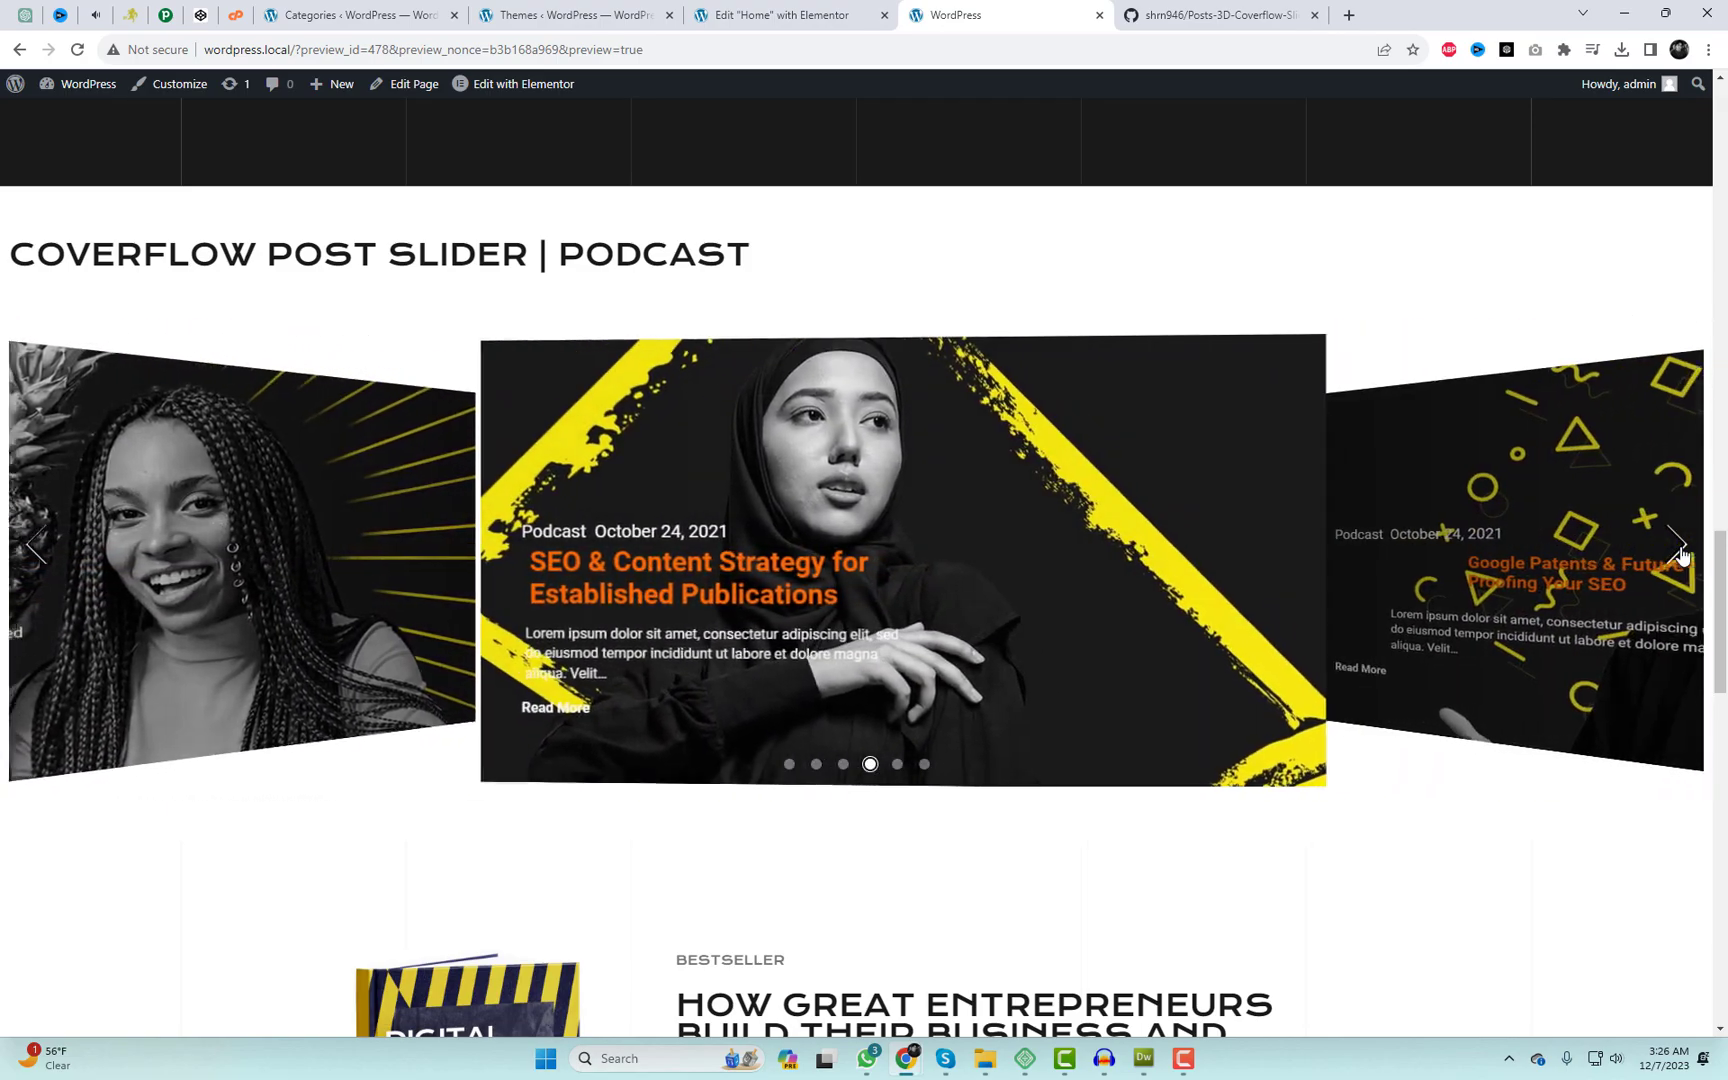
left_click(1679, 548)
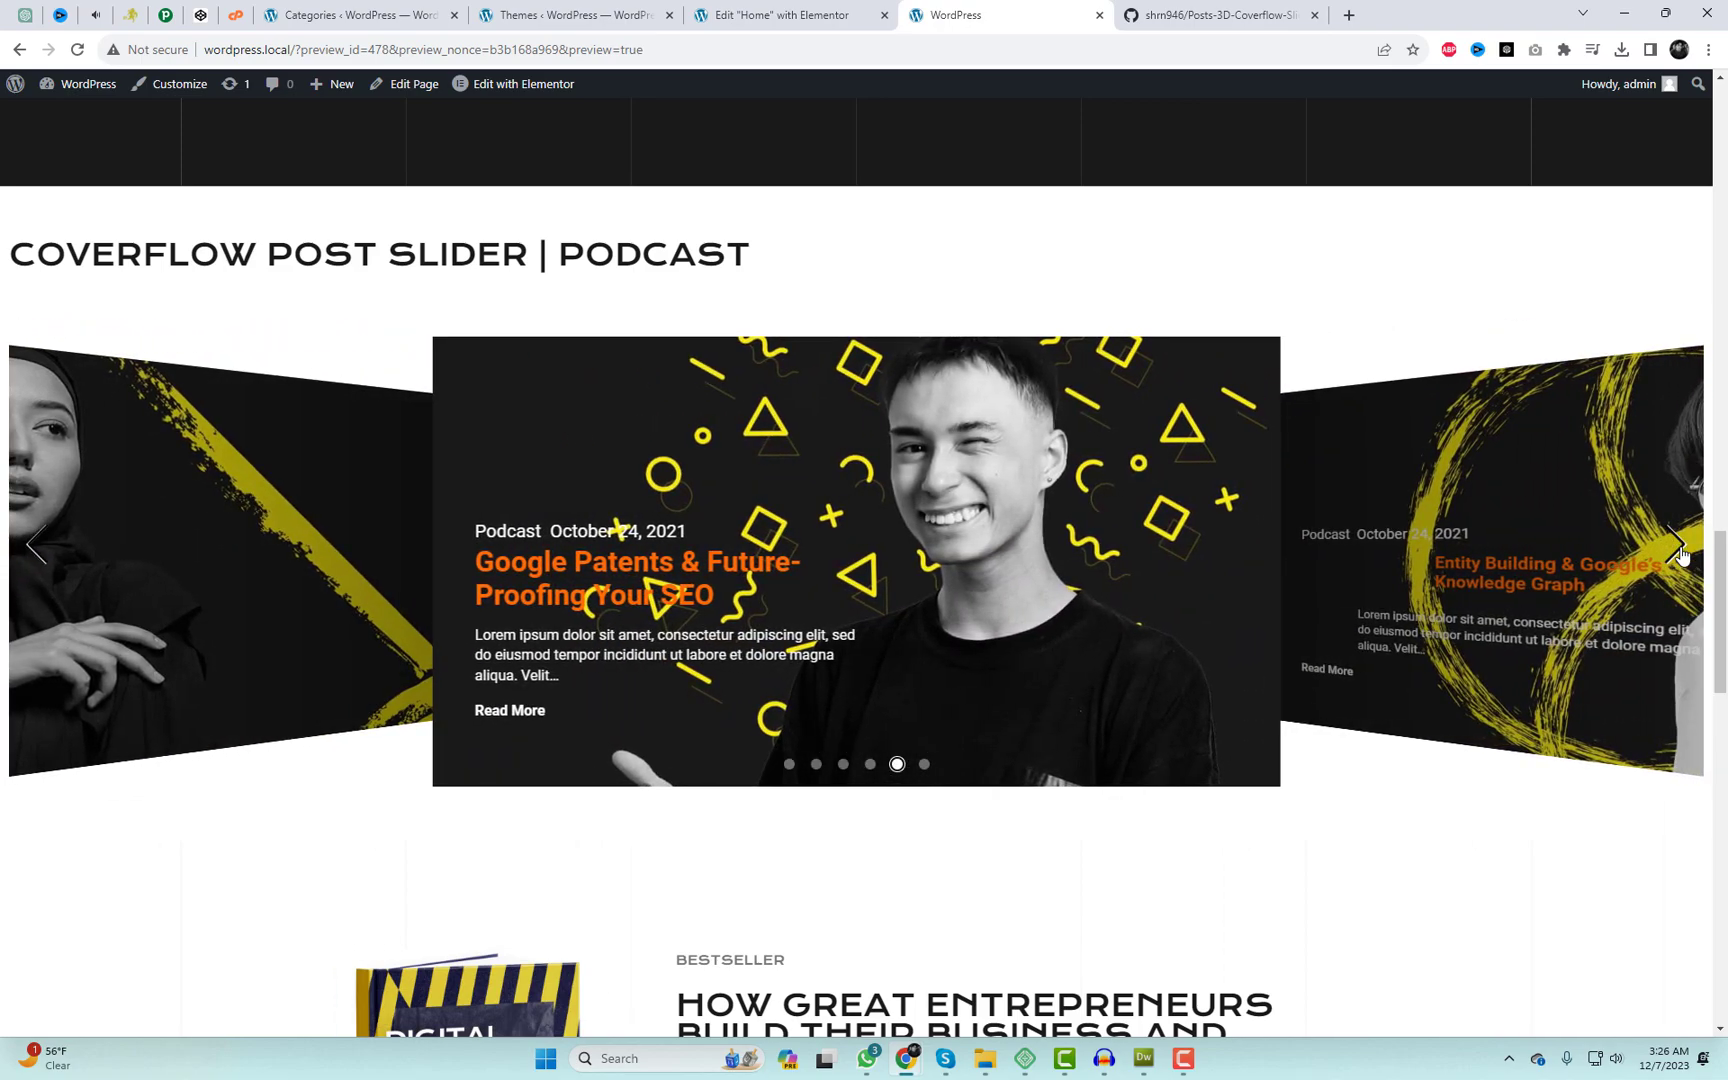
left_click(1679, 548)
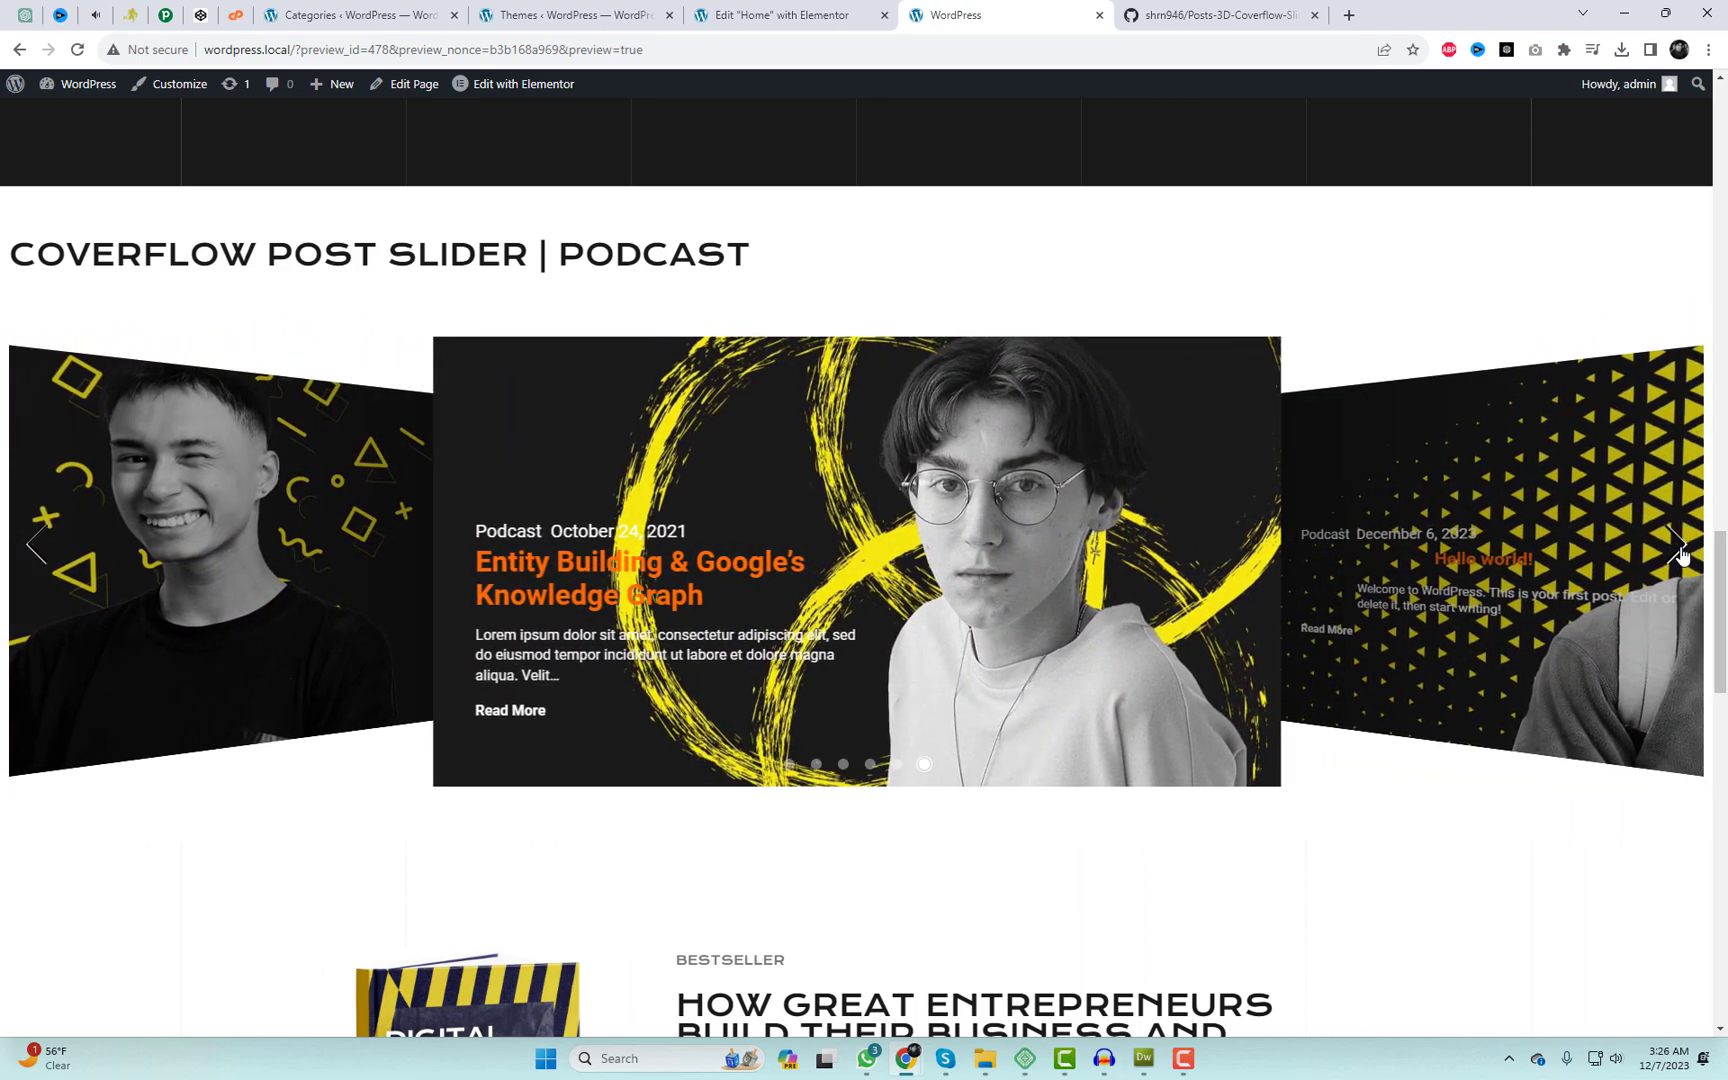
left_click(1679, 548)
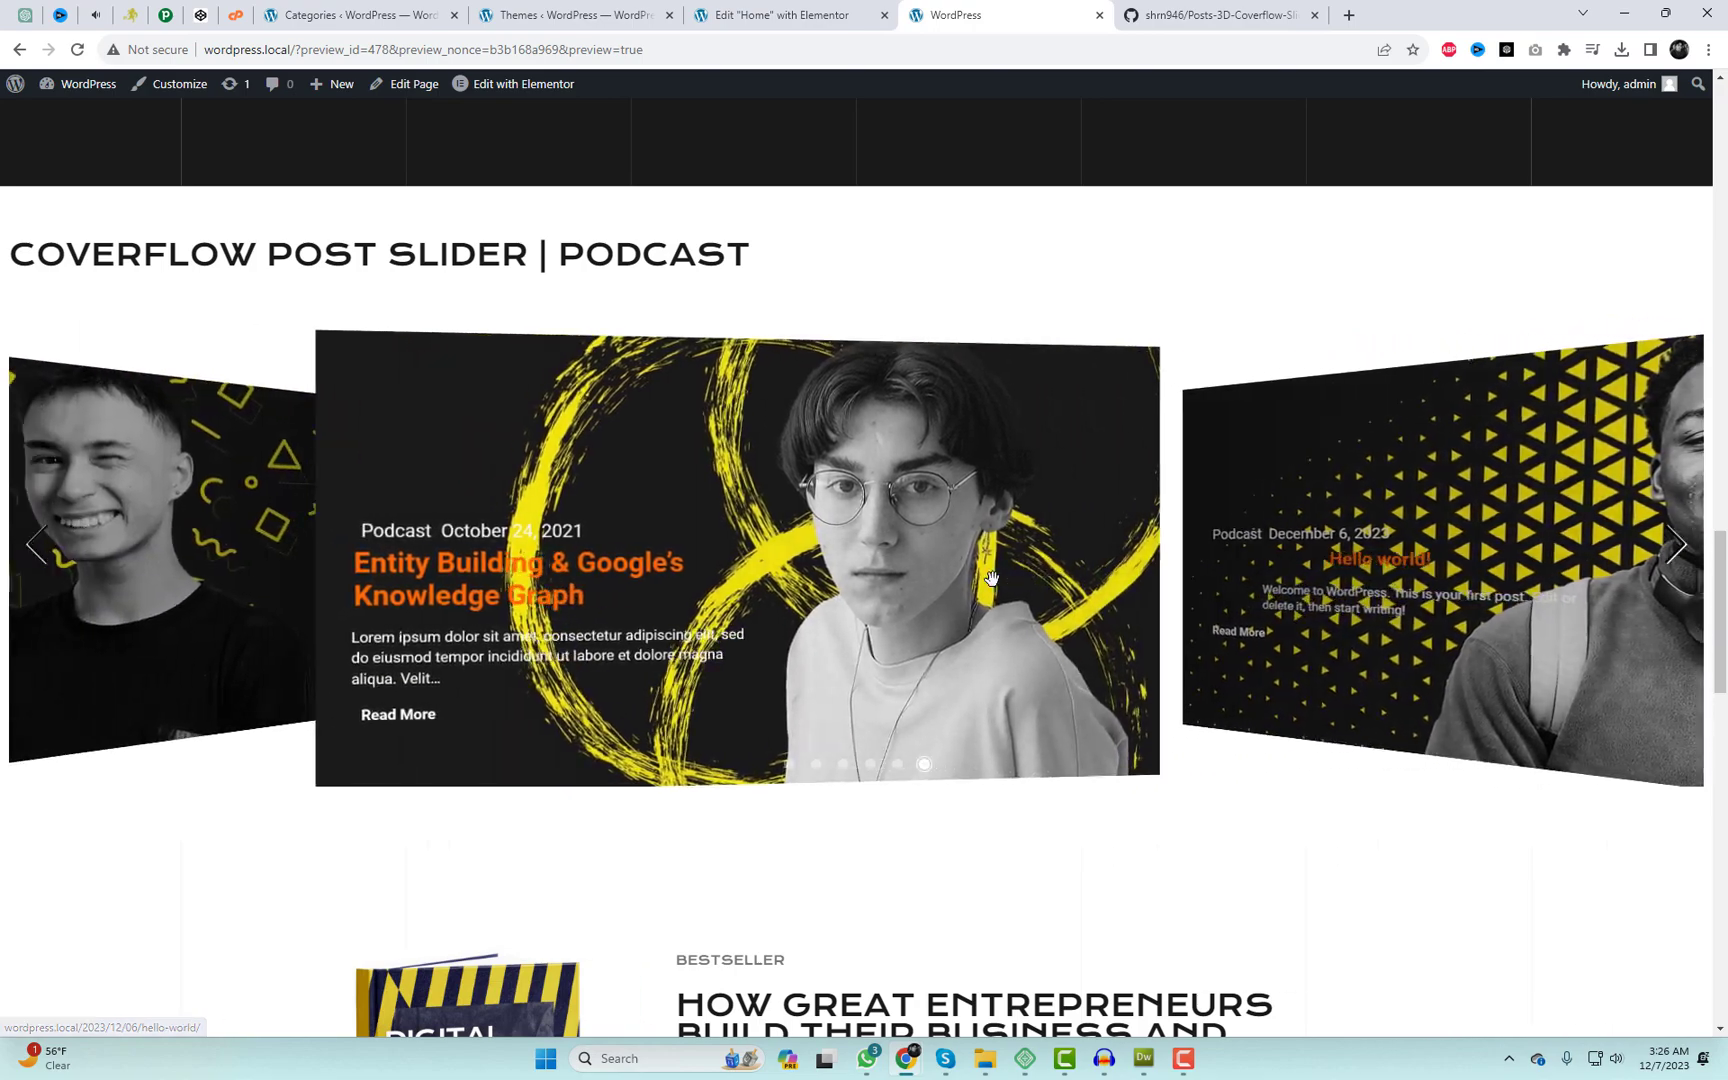